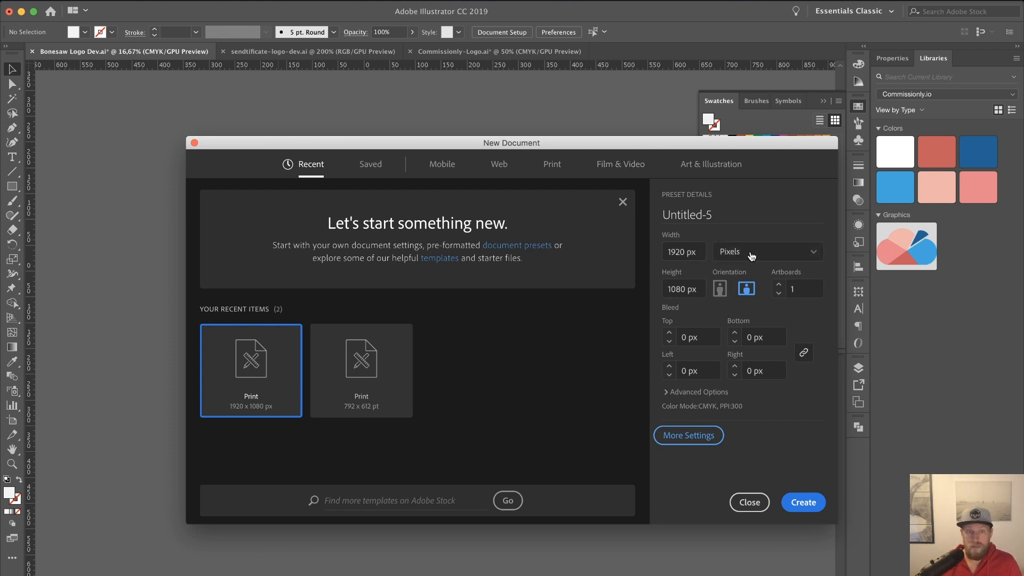
# Step: Create a new landscape document of 1920 by 1080 px with one artboard
pyautogui.click(805, 254)
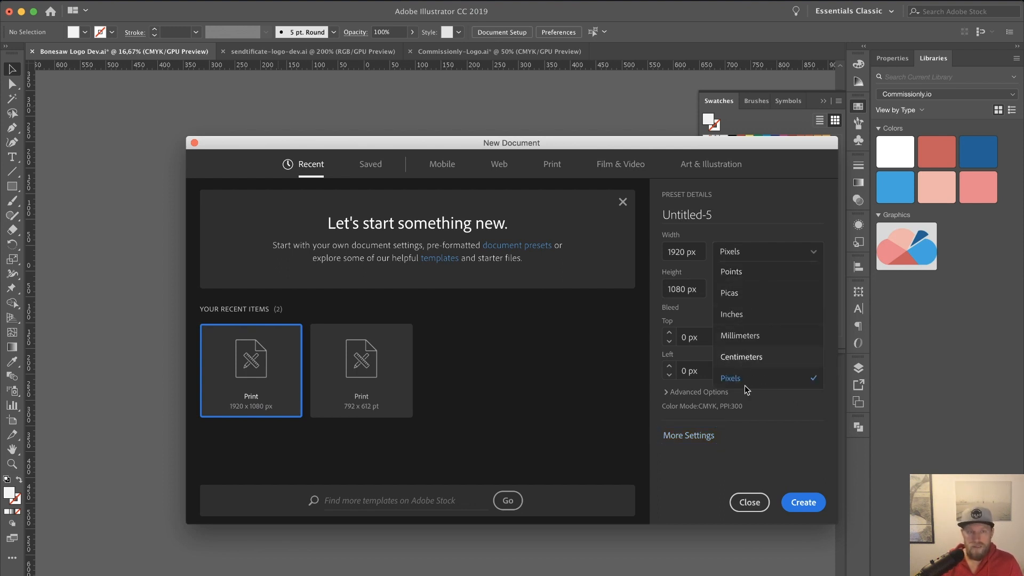
pyautogui.click(814, 253)
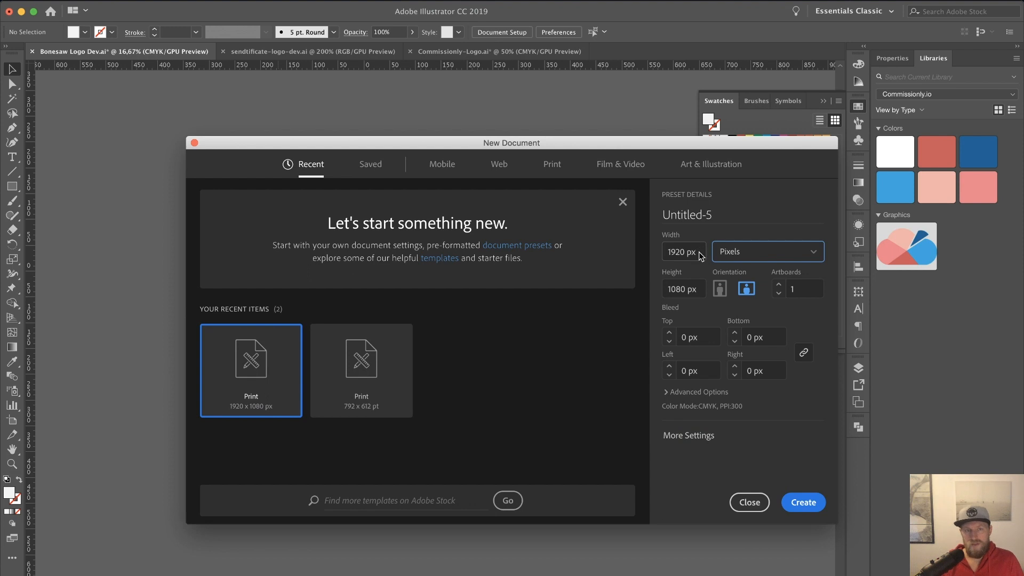
pyautogui.click(808, 503)
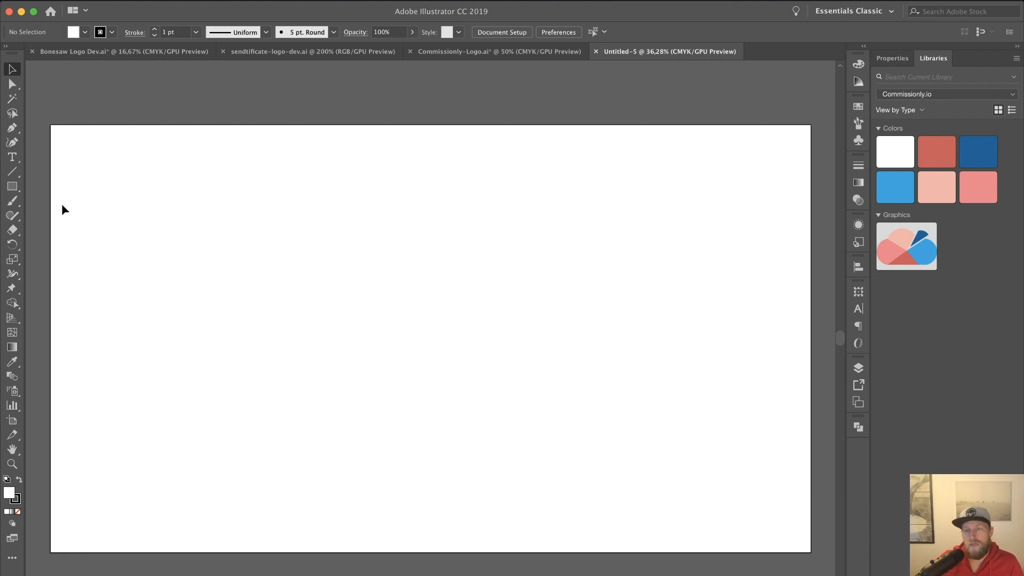
# Step: Draw a five-pointed star about 248 by 238 px in the artboard's upper-left area
pyautogui.click(15, 188)
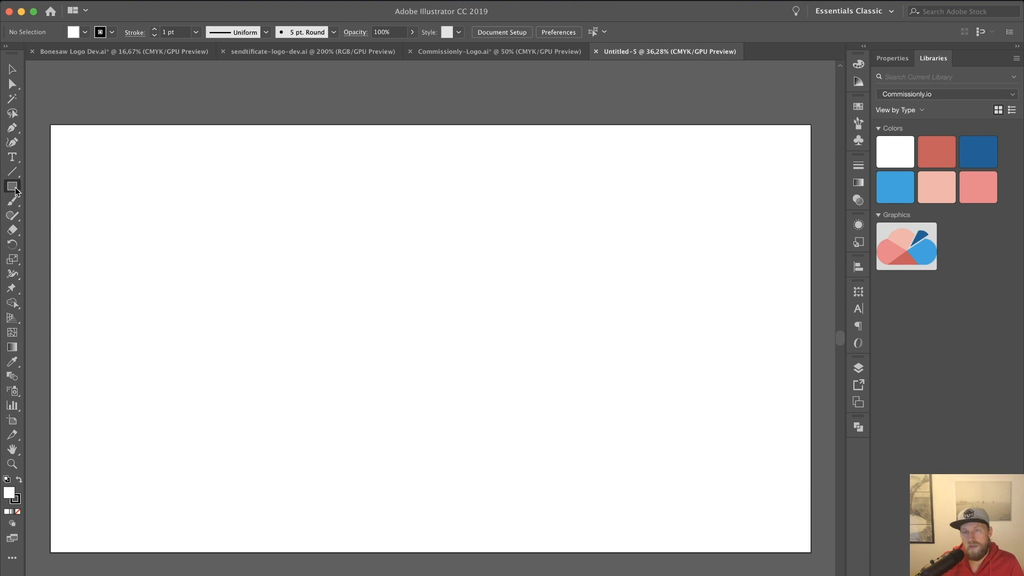
pyautogui.click(15, 189)
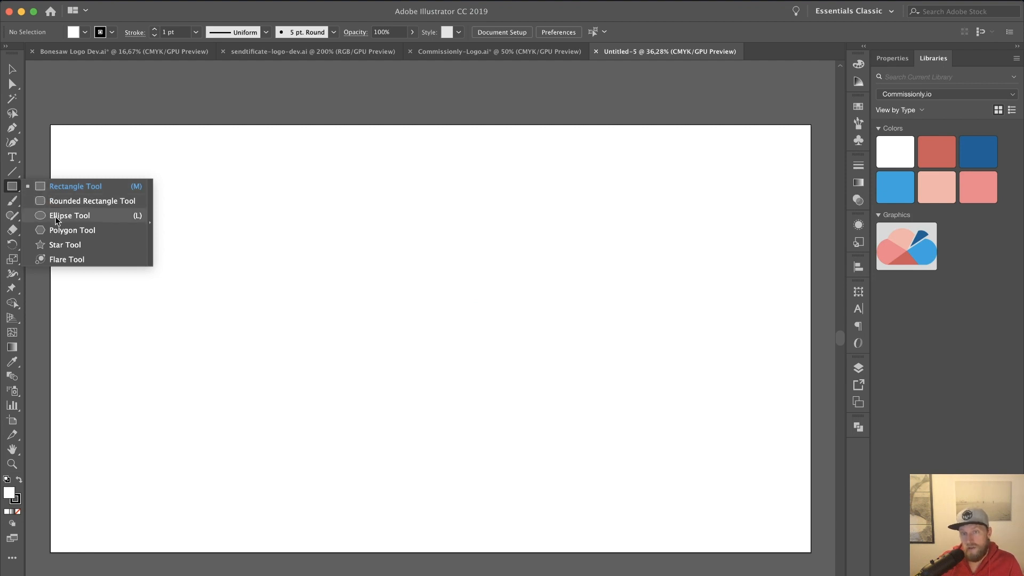
pyautogui.click(61, 245)
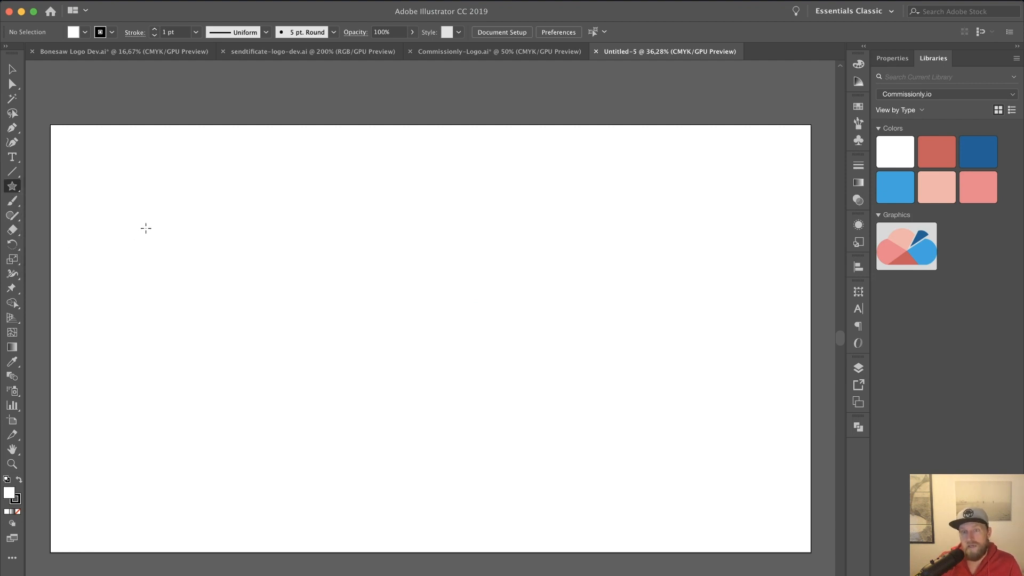
pyautogui.moveTo(168, 216); pyautogui.dragTo(200, 257)
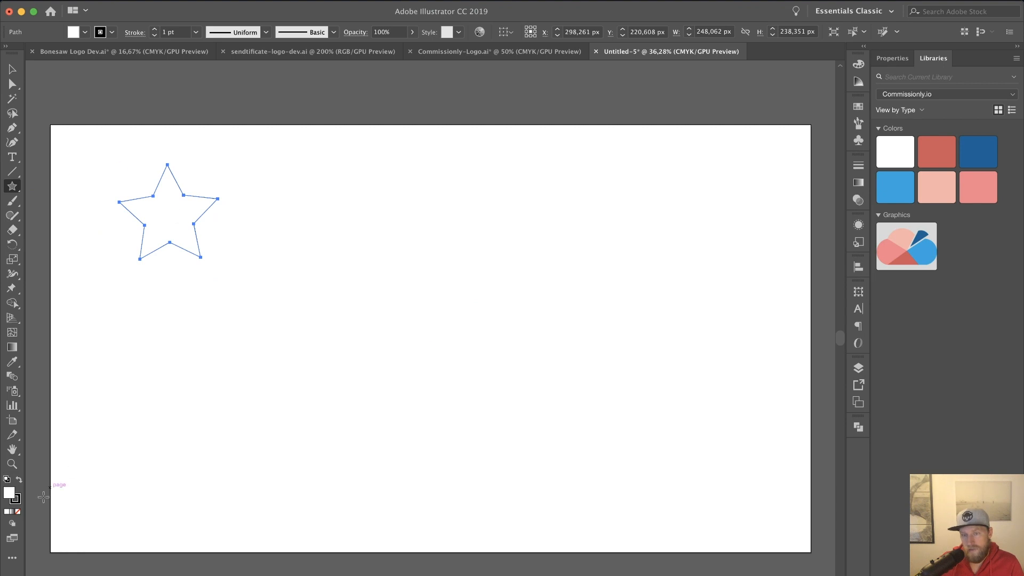
# Step: Swap the star's fill and stroke to fill it black, and remove its stroke
pyautogui.click(20, 481)
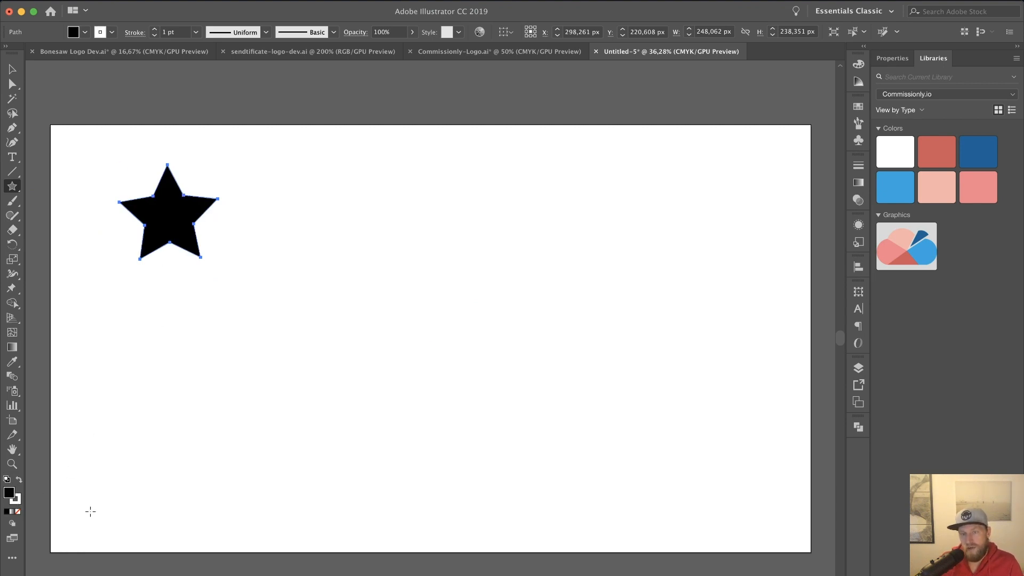
pyautogui.click(7, 511)
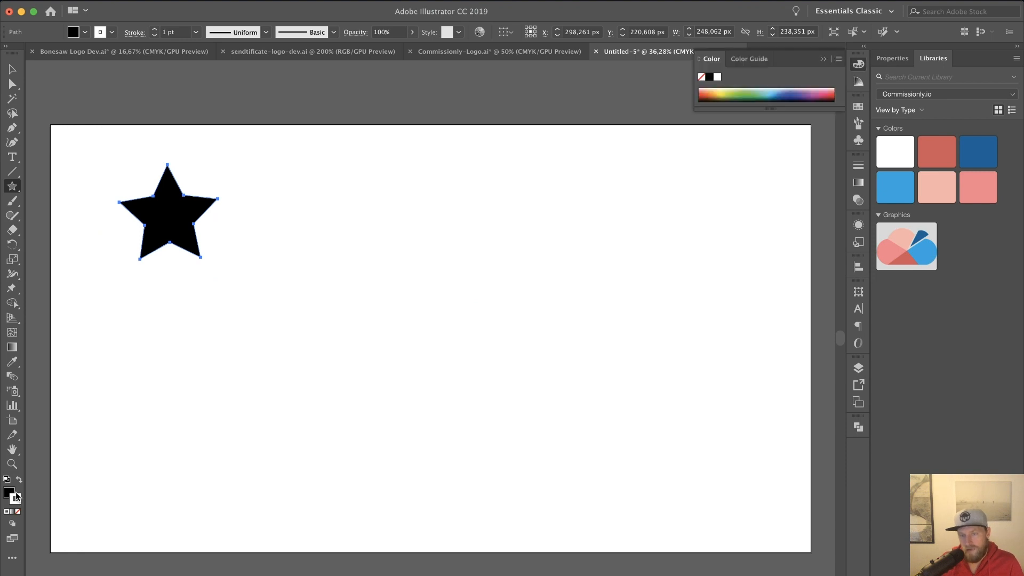
pyautogui.click(18, 512)
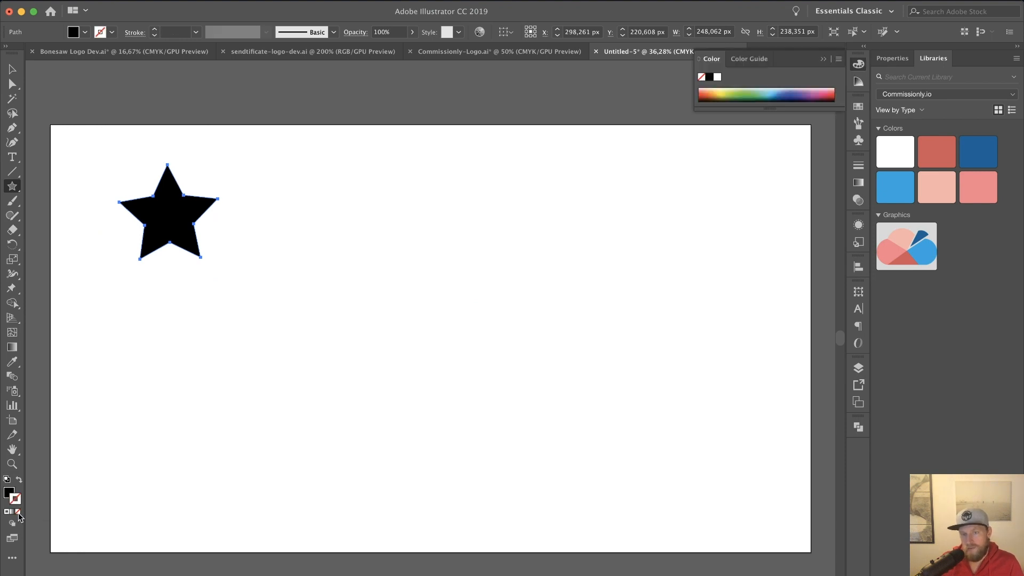
# Step: Try enlarging the star toward the middle of the artboard, and undo the resize
pyautogui.press('v')
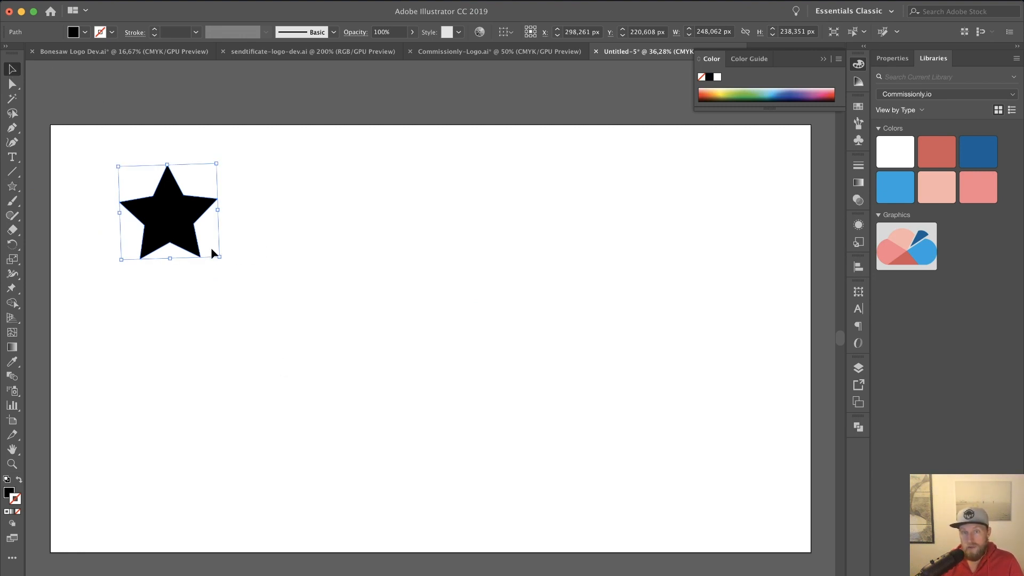
pyautogui.moveTo(220, 258); pyautogui.dragTo(393, 352)
pyautogui.press('super+z')
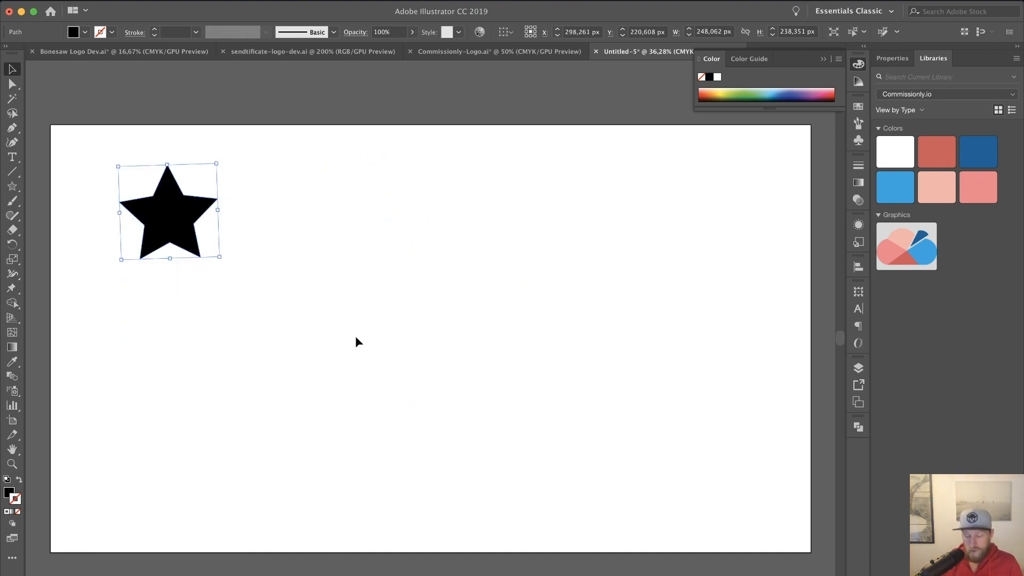
# Step: Scale the star up to about 364 by 349 px, move it near the artboard's centre and deselect it
pyautogui.moveTo(219, 257); pyautogui.dragTo(238, 293)
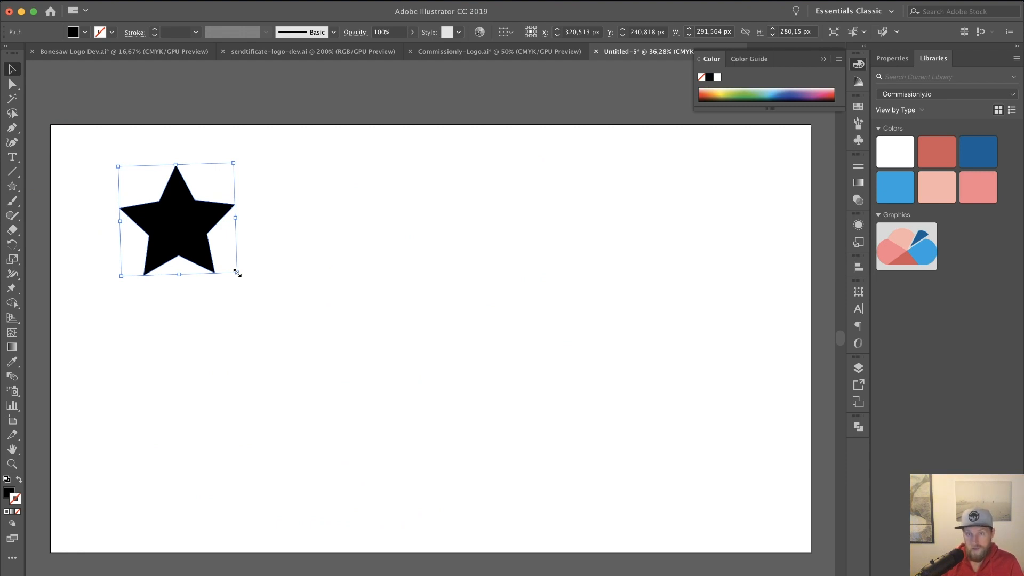
pyautogui.moveTo(238, 274); pyautogui.dragTo(264, 288)
pyautogui.moveTo(181, 226); pyautogui.dragTo(406, 312)
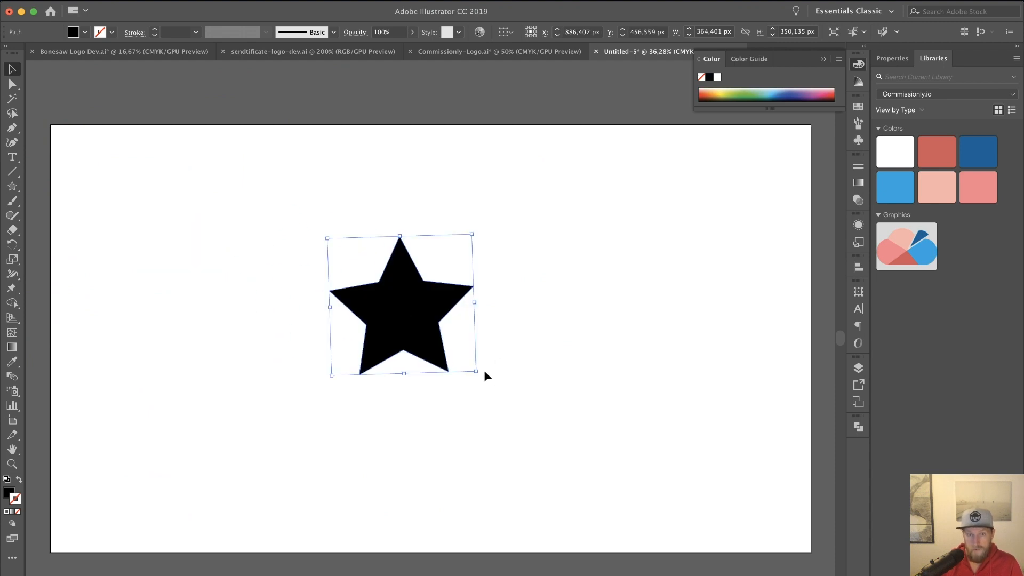
pyautogui.moveTo(482, 369); pyautogui.dragTo(482, 371)
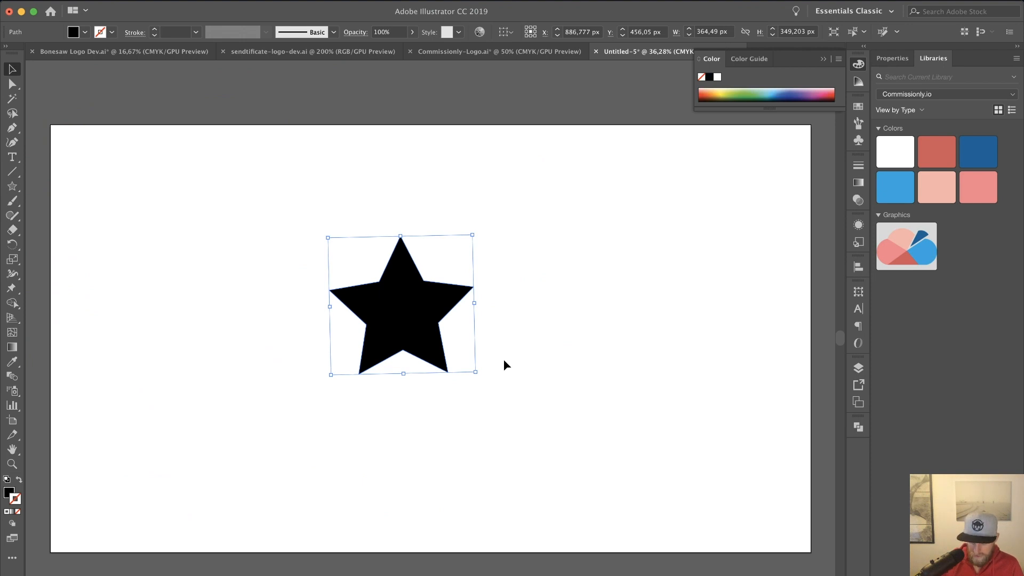
pyautogui.click(538, 325)
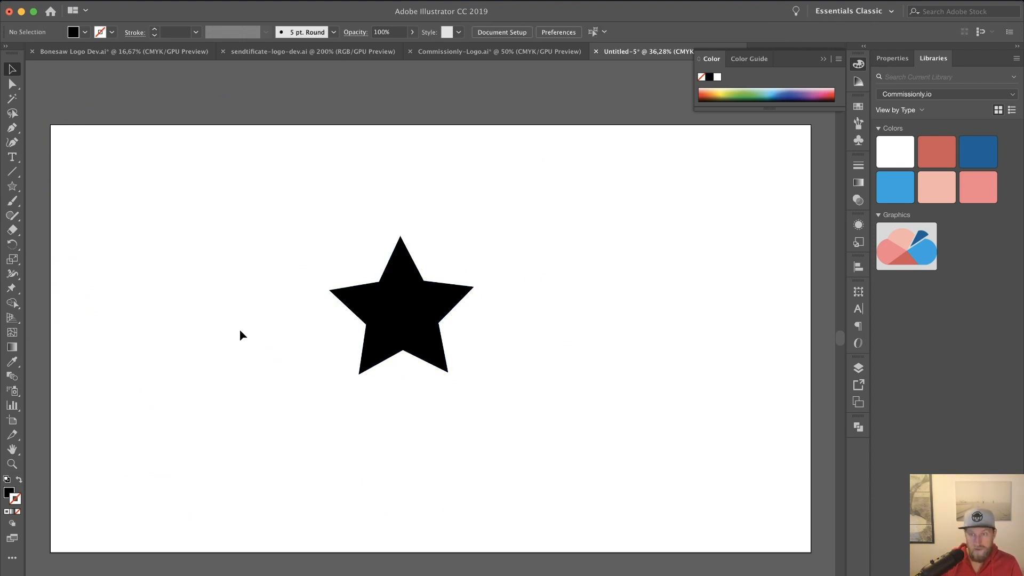
# Step: Examine the sharpness of the star's inner corner and edge at 64000% magnification
pyautogui.click(11, 464)
pyautogui.moveTo(273, 202); pyautogui.dragTo(427, 375)
pyautogui.moveTo(507, 421); pyautogui.dragTo(393, 352)
pyautogui.moveTo(290, 276); pyautogui.dragTo(486, 398)
pyautogui.moveTo(380, 268); pyautogui.dragTo(183, 544)
pyautogui.moveTo(347, 367); pyautogui.dragTo(369, 322)
pyautogui.moveTo(247, 258); pyautogui.dragTo(448, 304)
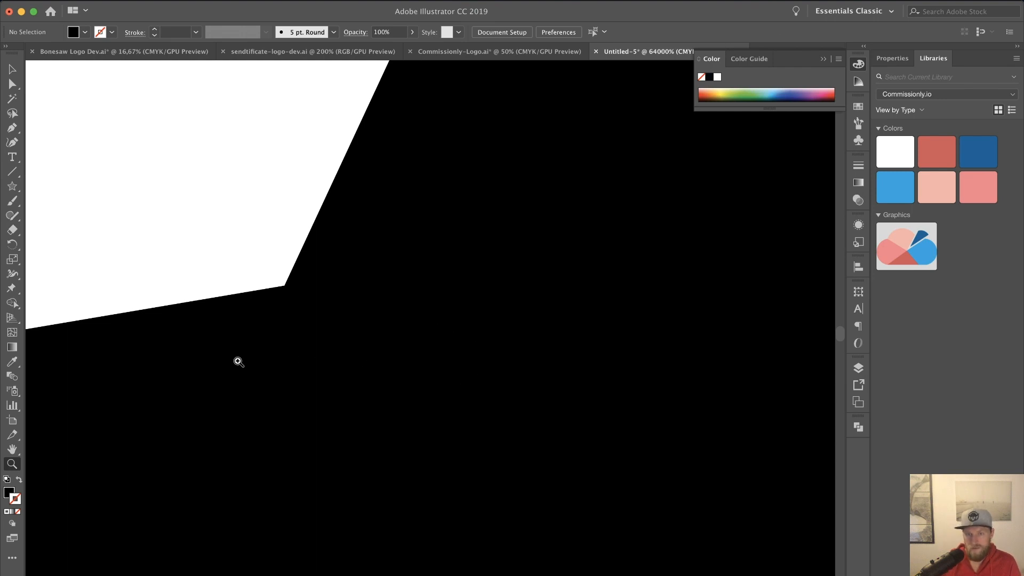
pyautogui.press('v')
pyautogui.moveTo(238, 368); pyautogui.dragTo(558, 329)
pyautogui.moveTo(444, 371); pyautogui.dragTo(525, 361)
pyautogui.moveTo(268, 415); pyautogui.dragTo(512, 376)
pyautogui.moveTo(304, 414); pyautogui.dragTo(721, 287)
pyautogui.moveTo(293, 345); pyautogui.dragTo(530, 324)
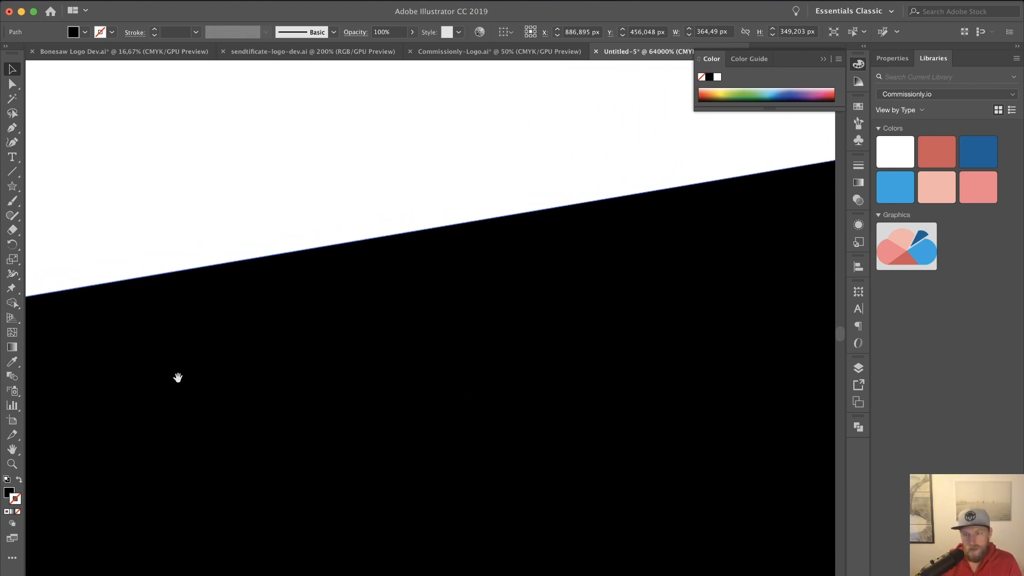
pyautogui.moveTo(176, 375); pyautogui.dragTo(228, 286)
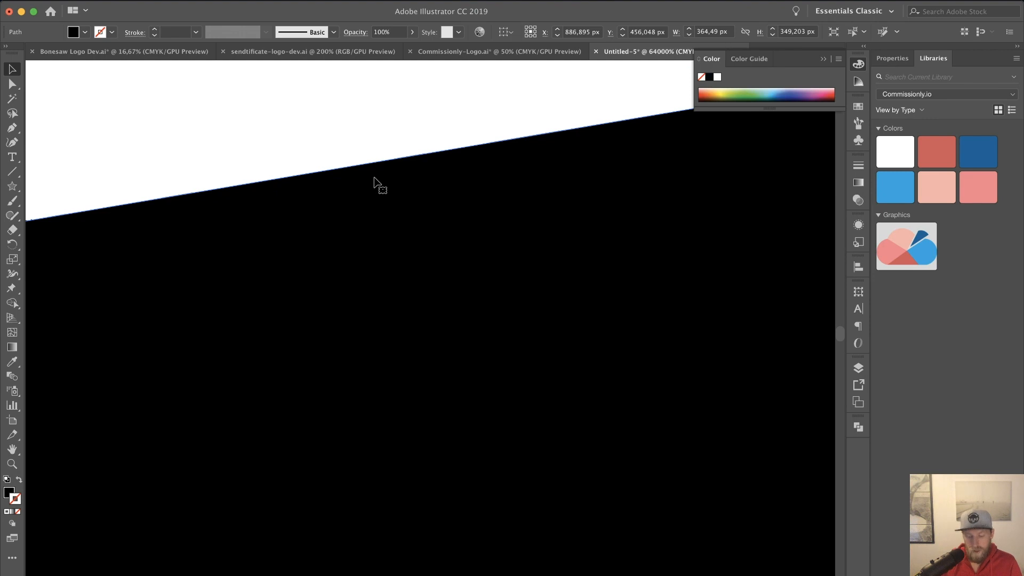
# Step: Bring the whole star back into view at 100% magnification
pyautogui.press('super+minus')
pyautogui.press('super+minus')
pyautogui.press('super+minus')
pyautogui.press('super+minus')
pyautogui.press('super+minus')
pyautogui.press('super+minus')
pyautogui.press('super+minus')
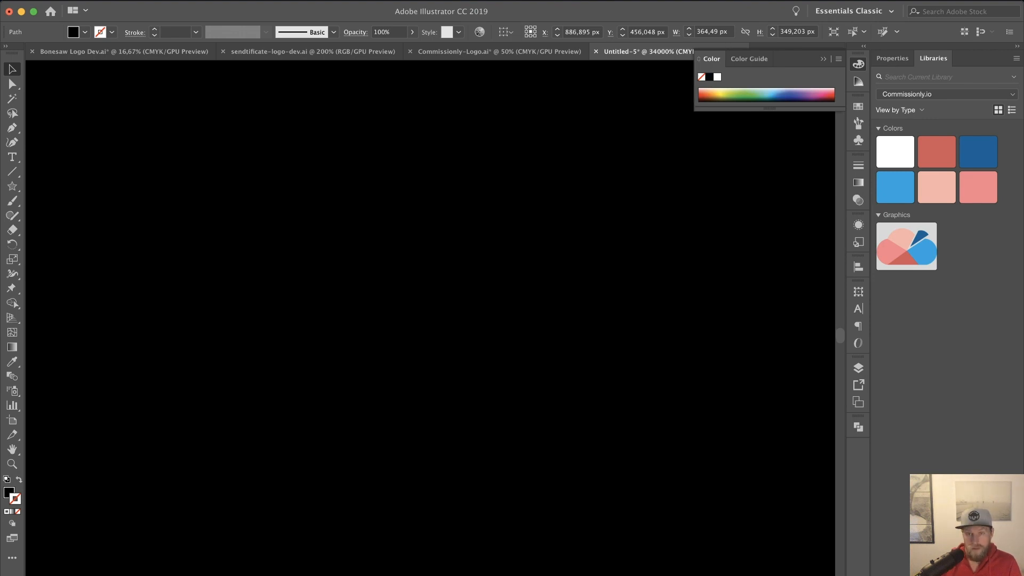
pyautogui.press('super+minus')
pyautogui.press('super+minus')
pyautogui.press('super+minus')
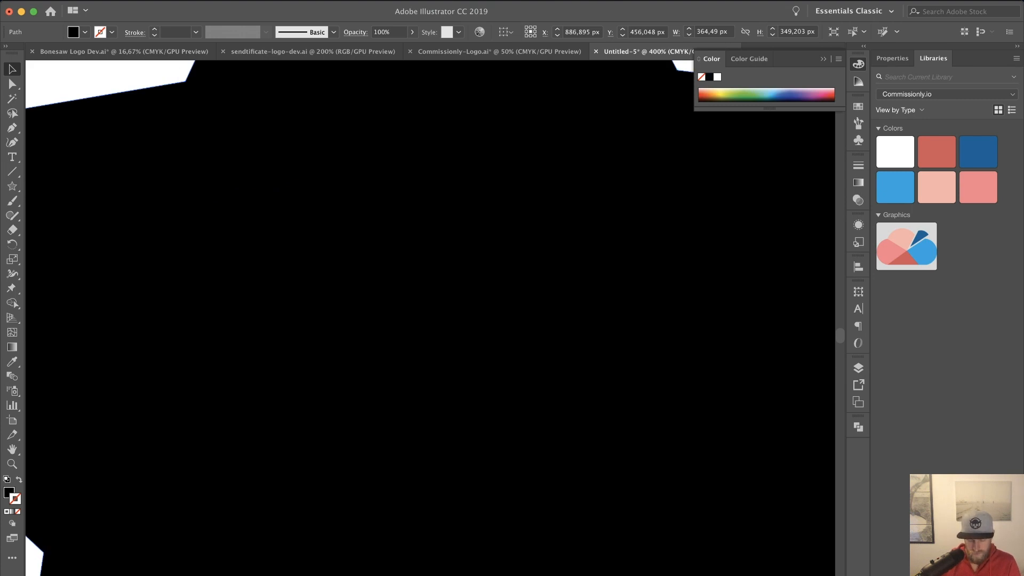
pyautogui.press('super+minus')
pyautogui.press('super+minus')
pyautogui.press('super+minus')
pyautogui.press('super+minus')
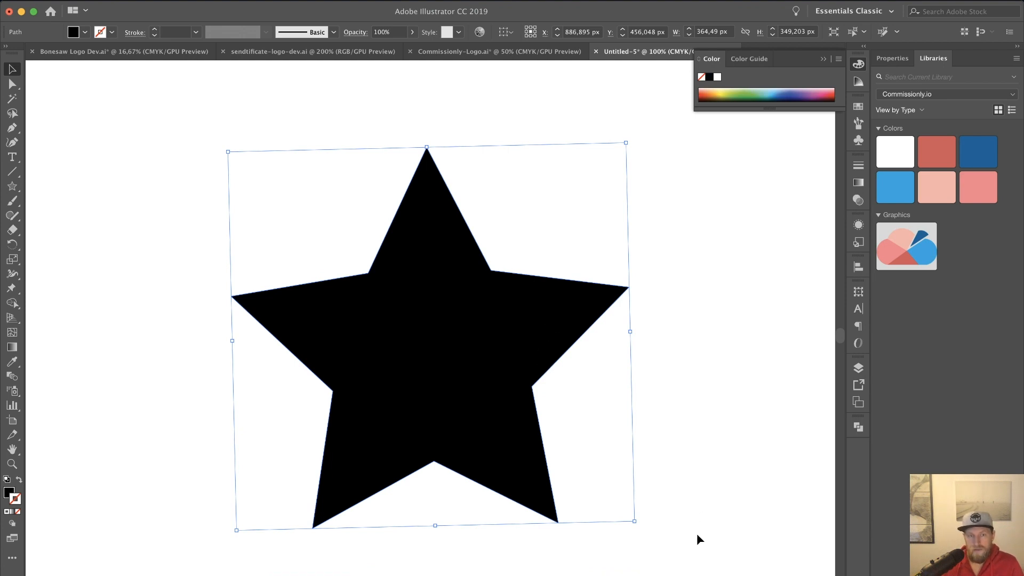
# Step: Delete the star and show the whole empty artboard at 33.33% magnification
pyautogui.moveTo(640, 523); pyautogui.dragTo(632, 521)
pyautogui.press('Delete')
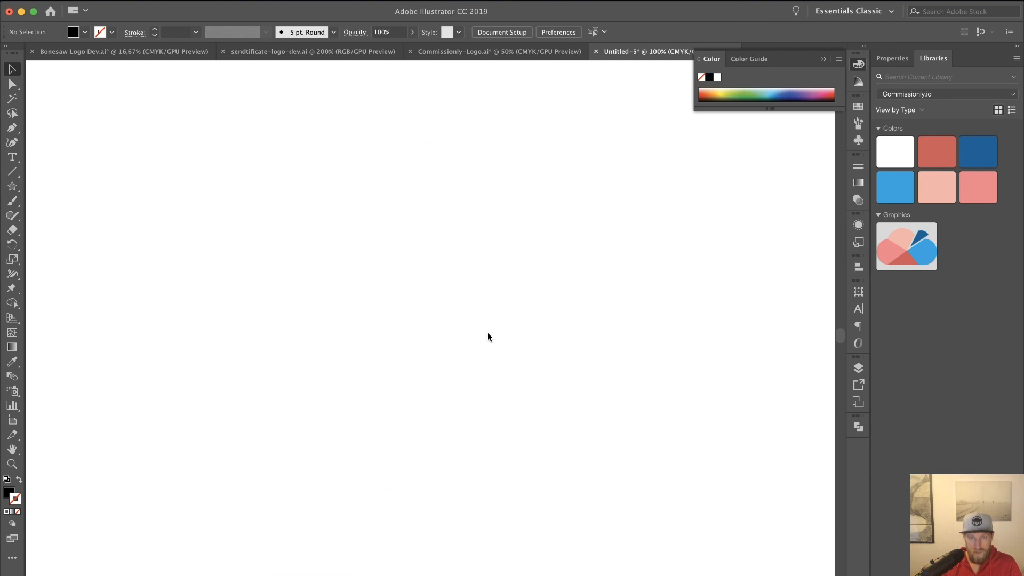
pyautogui.press('super+minus')
pyautogui.press('super+minus')
pyautogui.press('super+minus')
pyautogui.press('super+minus')
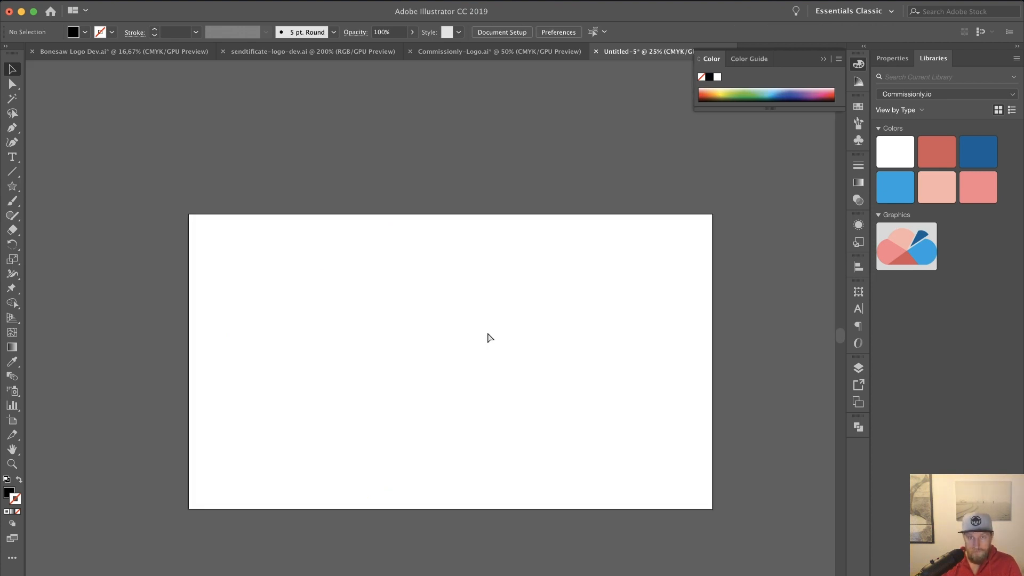
pyautogui.press('super+plus')
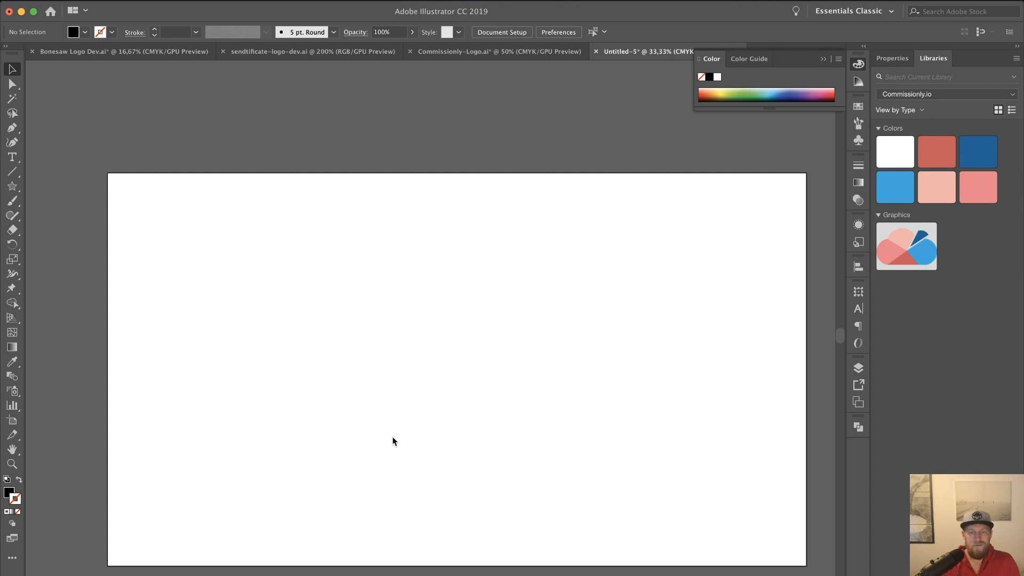
pyautogui.press('super+Tab')
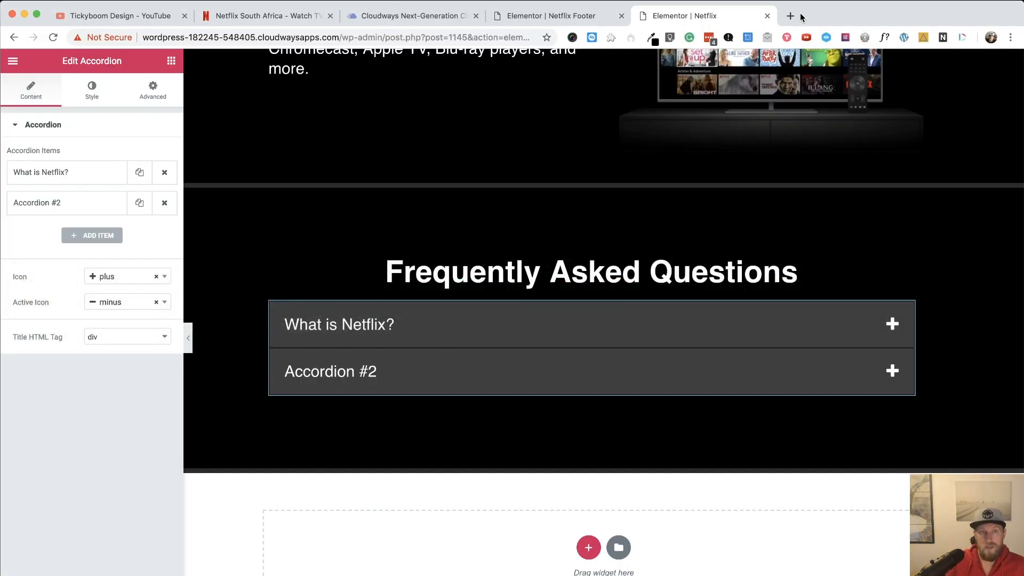
pyautogui.press('super+Tab')
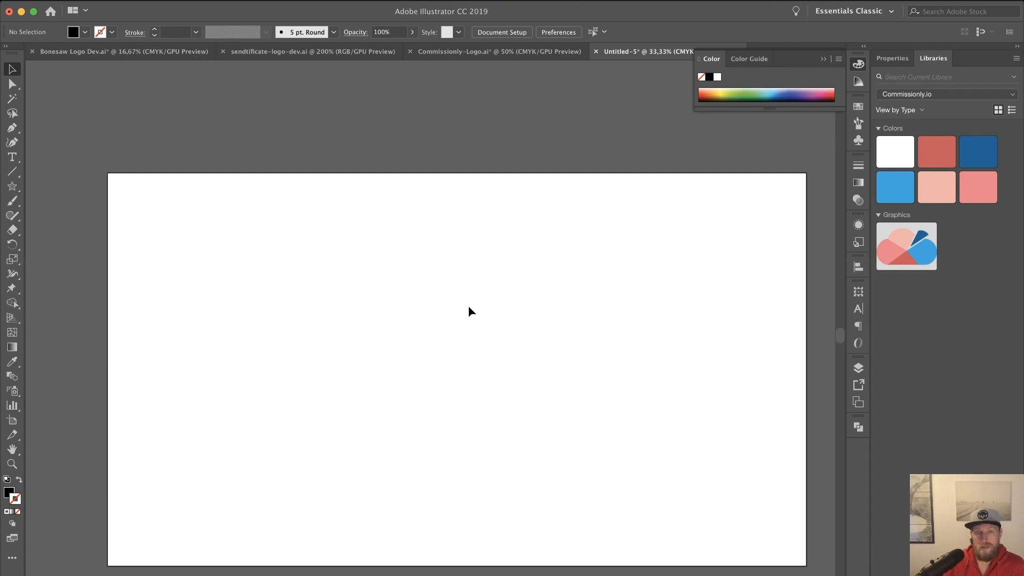
# Step: Place the Logo Mark graphic from the Lonely Viking 2018 library on the artboard, about 513 by 513 px
pyautogui.hscroll(1, 467, 307)
pyautogui.click(906, 96)
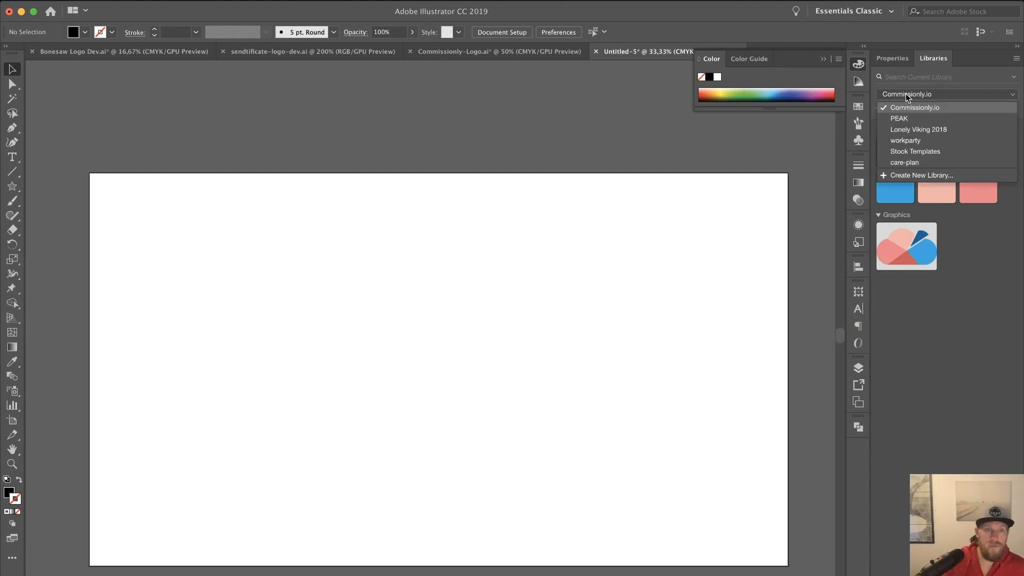
pyautogui.click(915, 131)
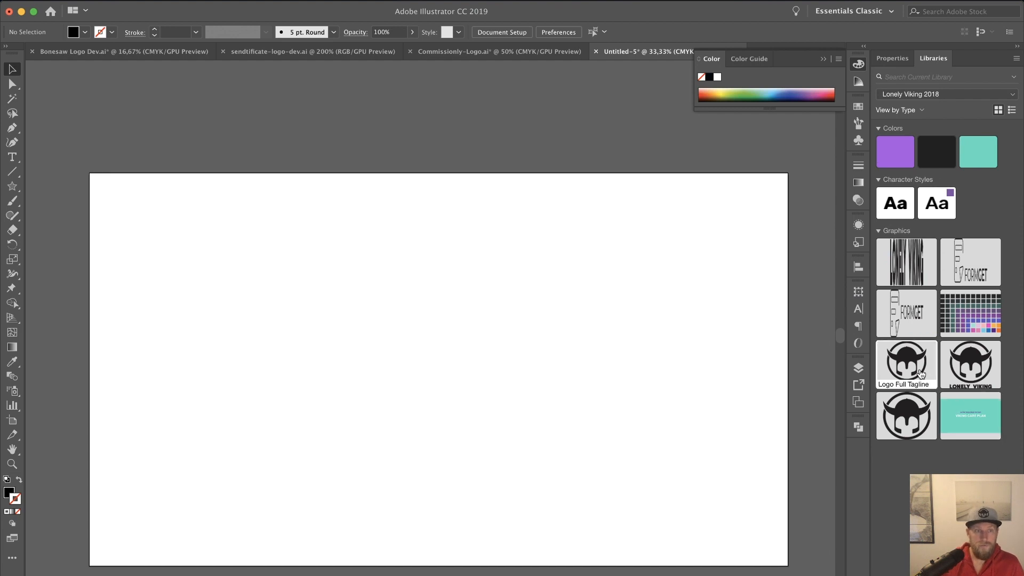
pyautogui.moveTo(919, 425); pyautogui.dragTo(393, 438)
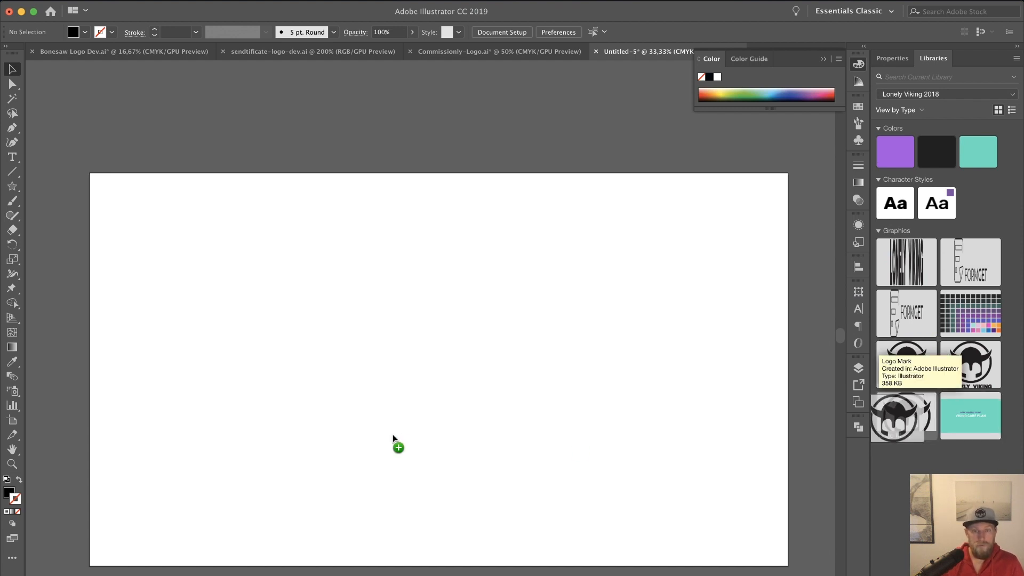
pyautogui.click(272, 274)
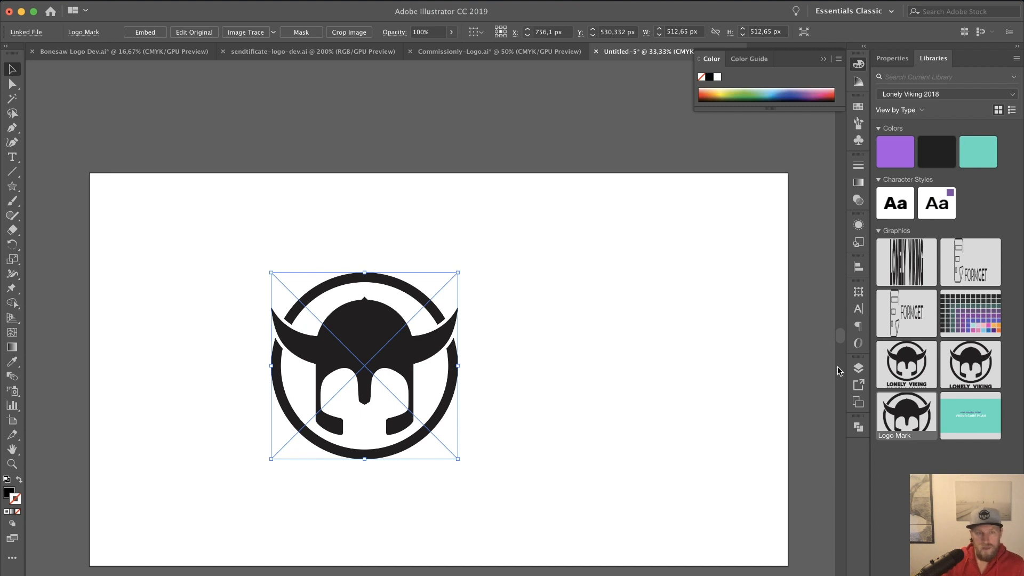
# Step: Inspect the placed logo's layer structure in isolation mode, then exit isolation and deselect the logo
pyautogui.click(858, 367)
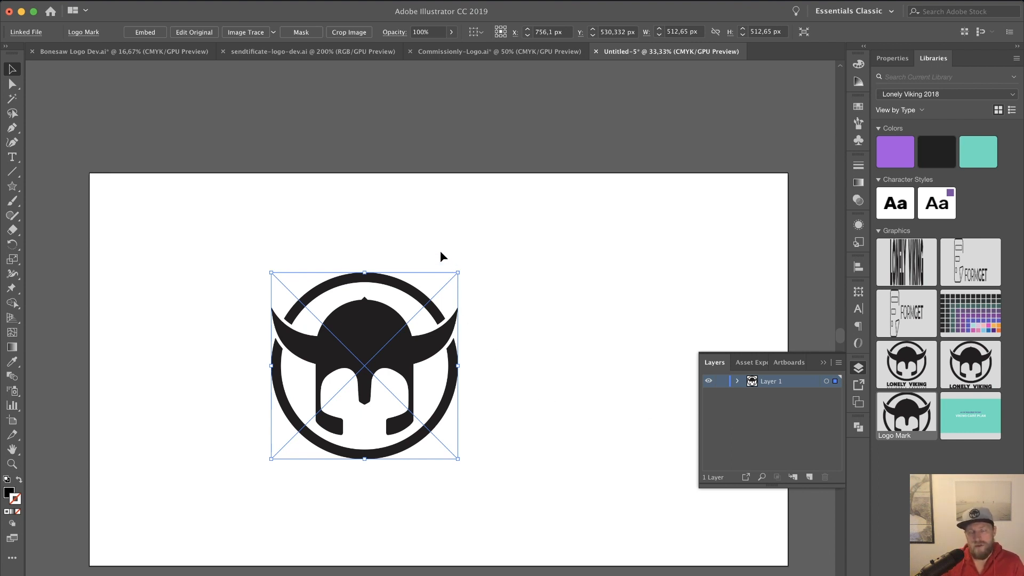
pyautogui.doubleClick(354, 352)
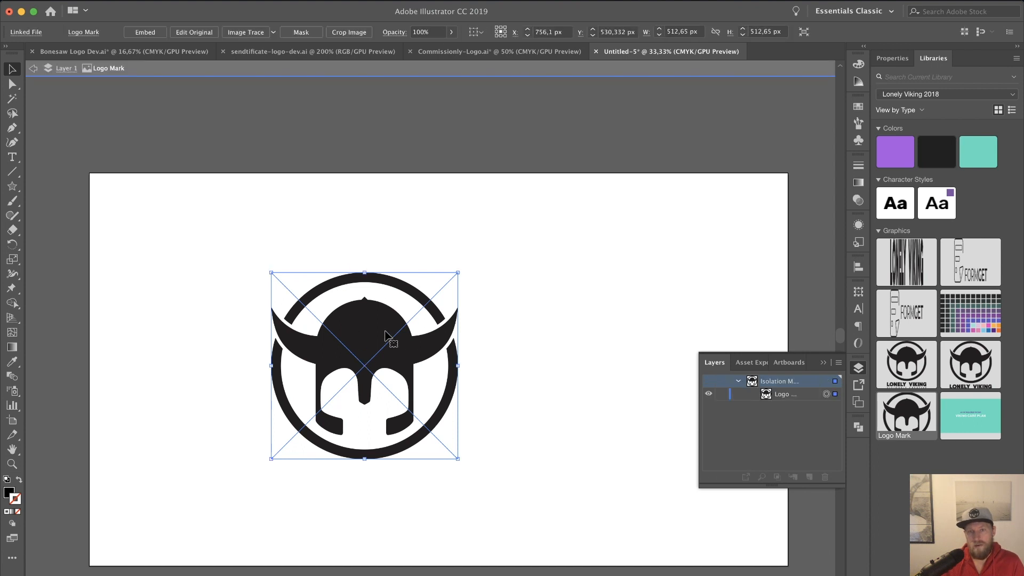
pyautogui.doubleClick(558, 329)
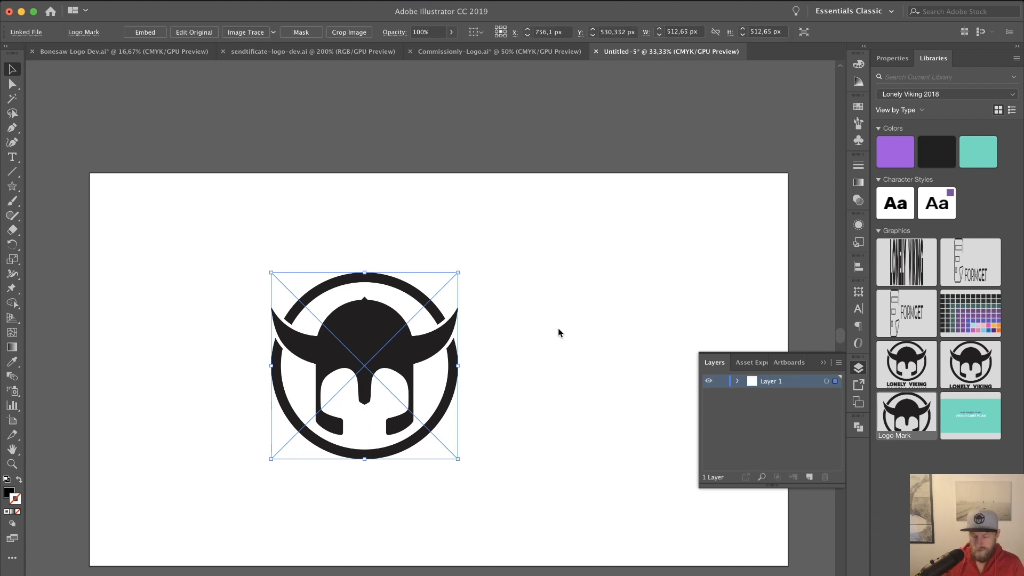
pyautogui.click(586, 347)
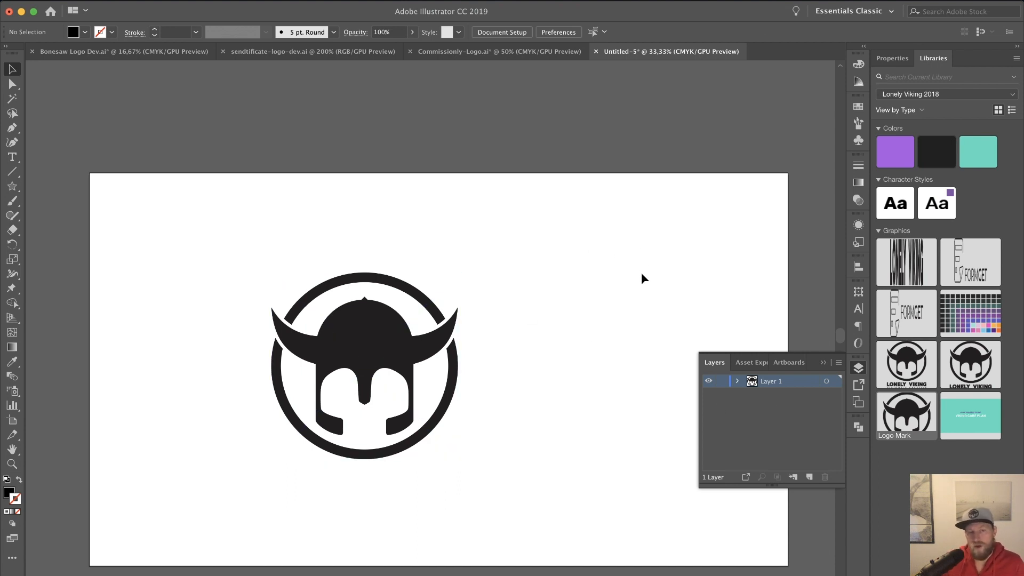
# Step: Add a new layer above the logo's layer and lock Layer 1
pyautogui.click(738, 381)
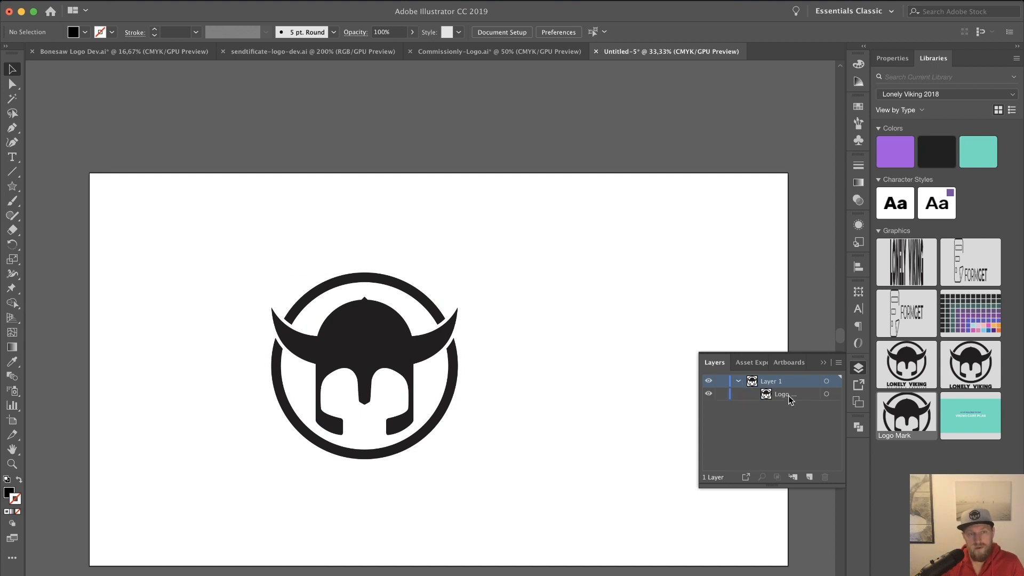
pyautogui.click(739, 381)
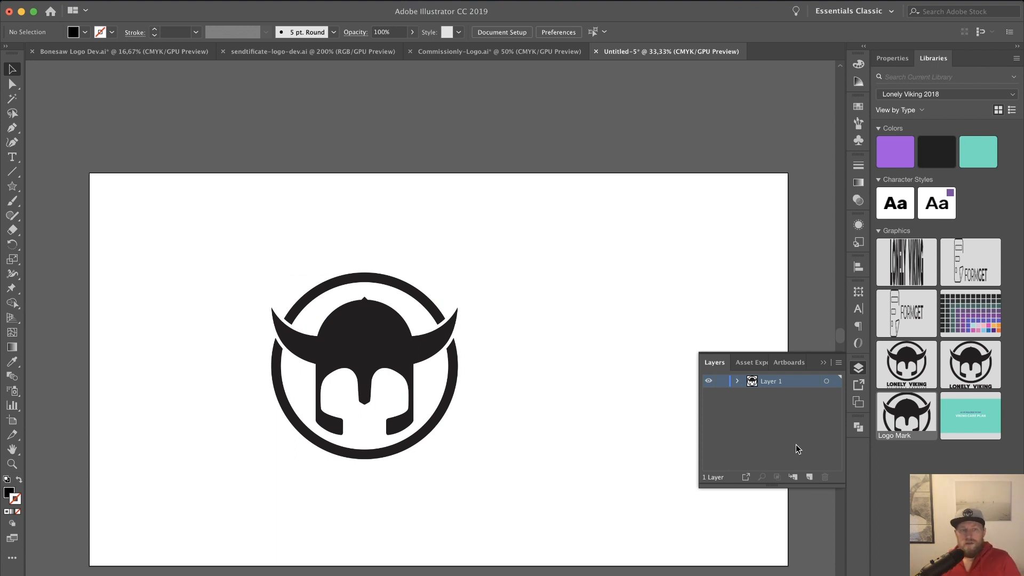
pyautogui.click(812, 476)
pyautogui.click(722, 395)
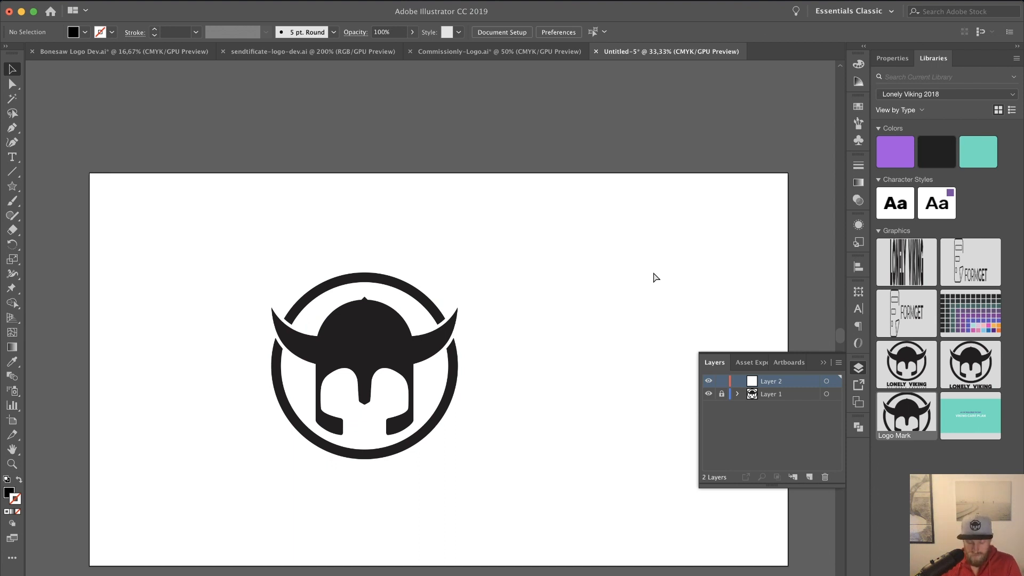
# Step: Show the document rulers with the whole logo framed at 66.67% magnification
pyautogui.press('super+equal')
pyautogui.press('super+equal')
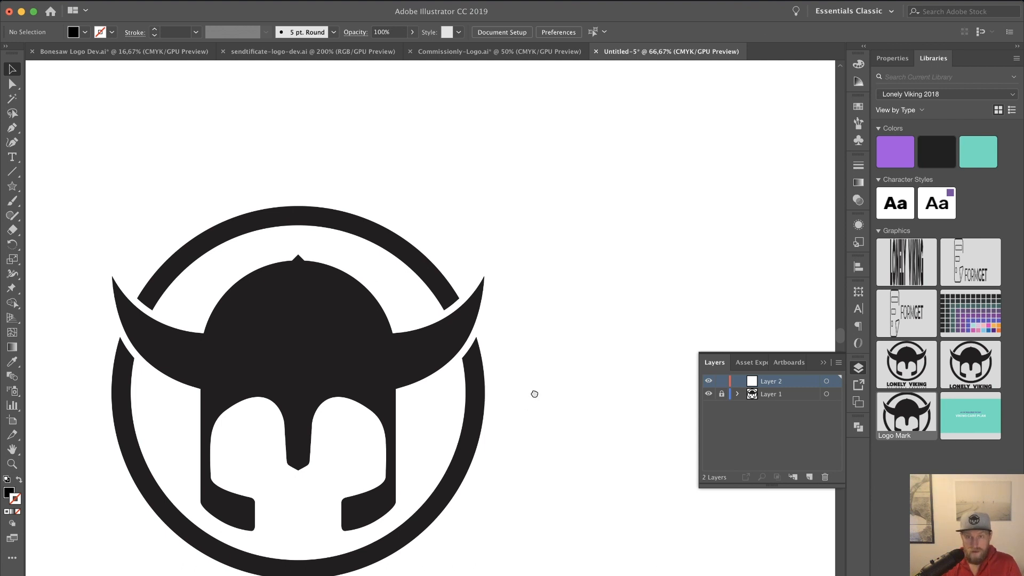
pyautogui.moveTo(532, 391); pyautogui.dragTo(578, 326)
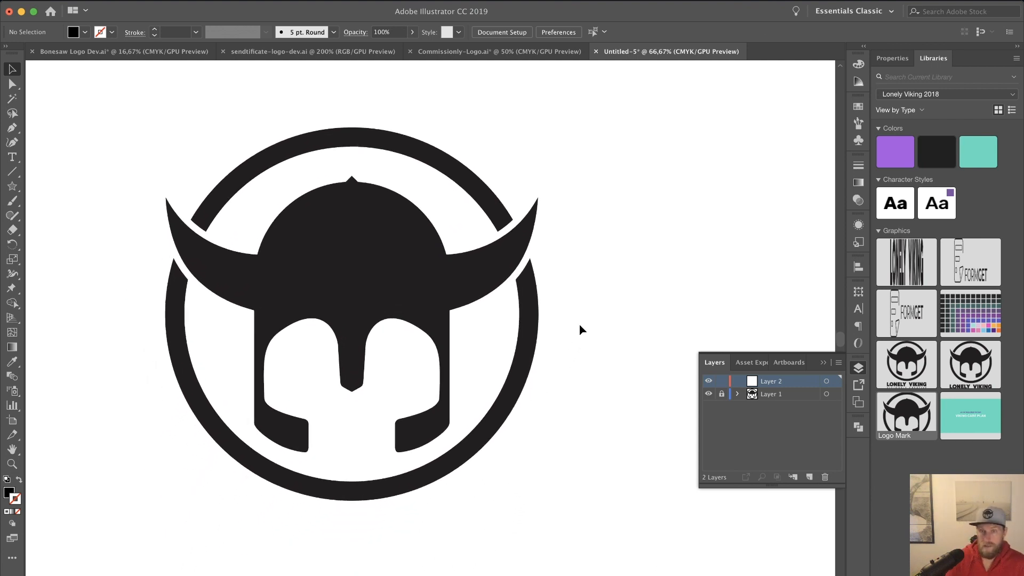
pyautogui.scroll(2, 590, 332)
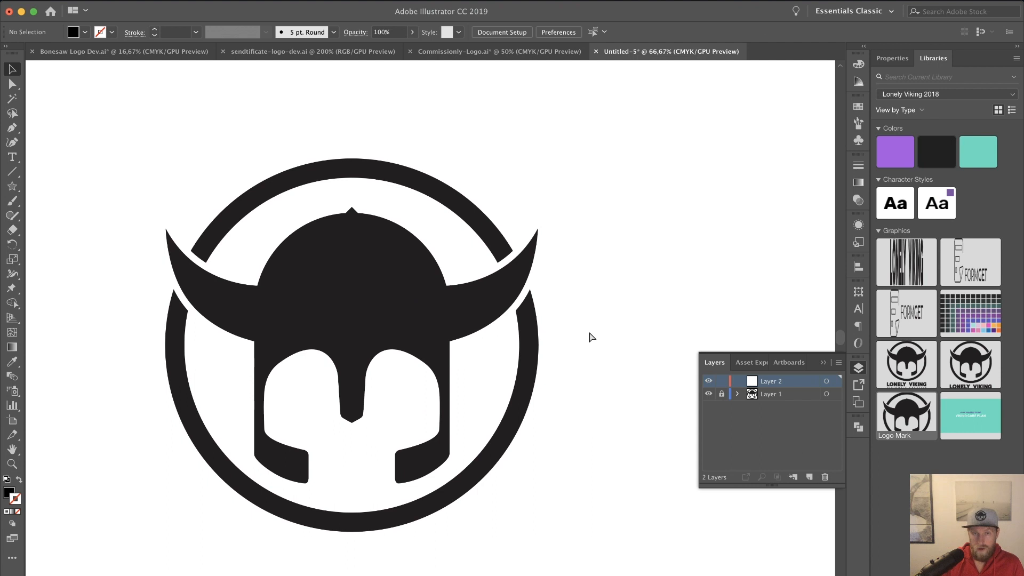
pyautogui.press('super+r')
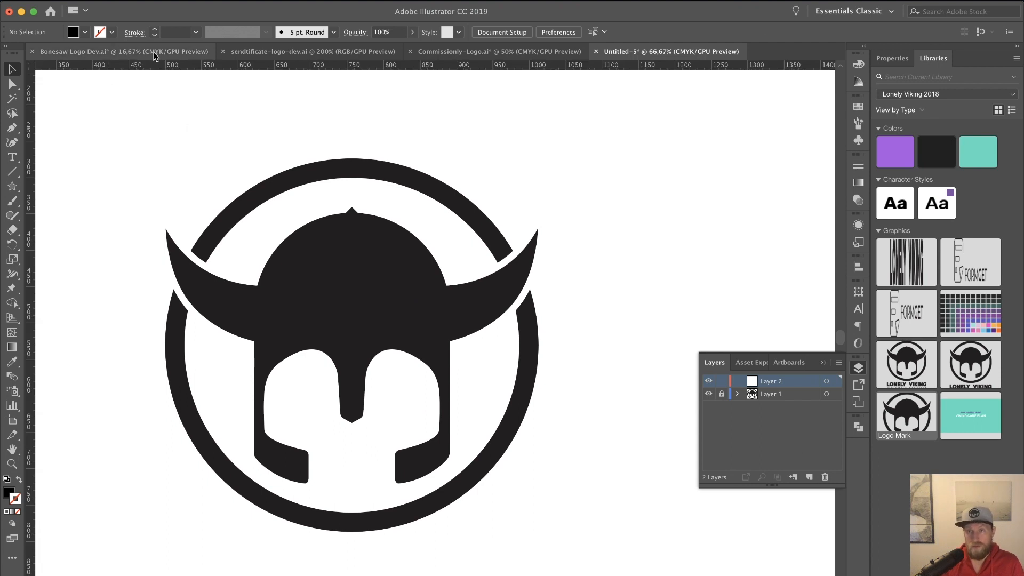
pyautogui.click(337, 2)
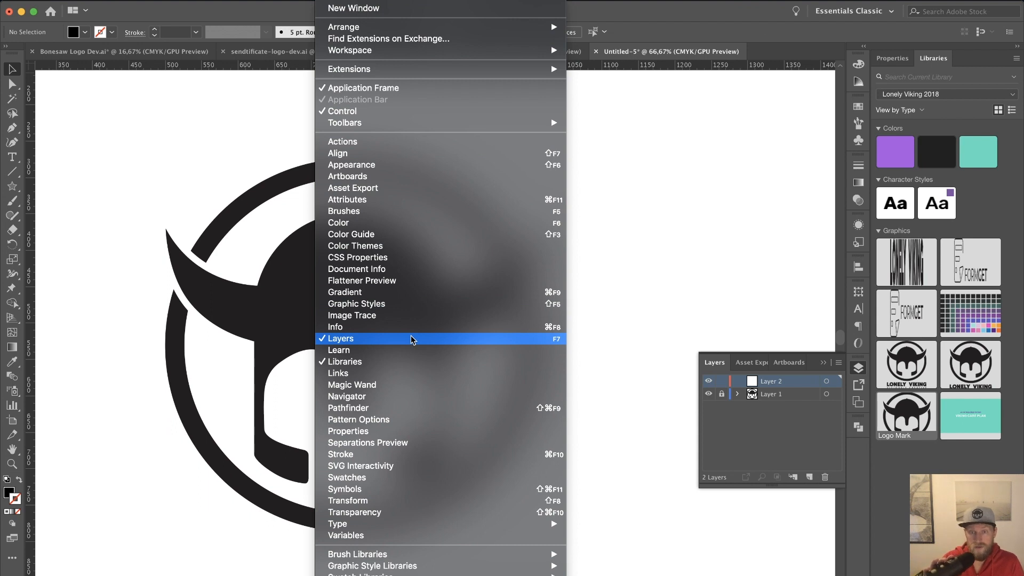
pyautogui.moveTo(306, 2)
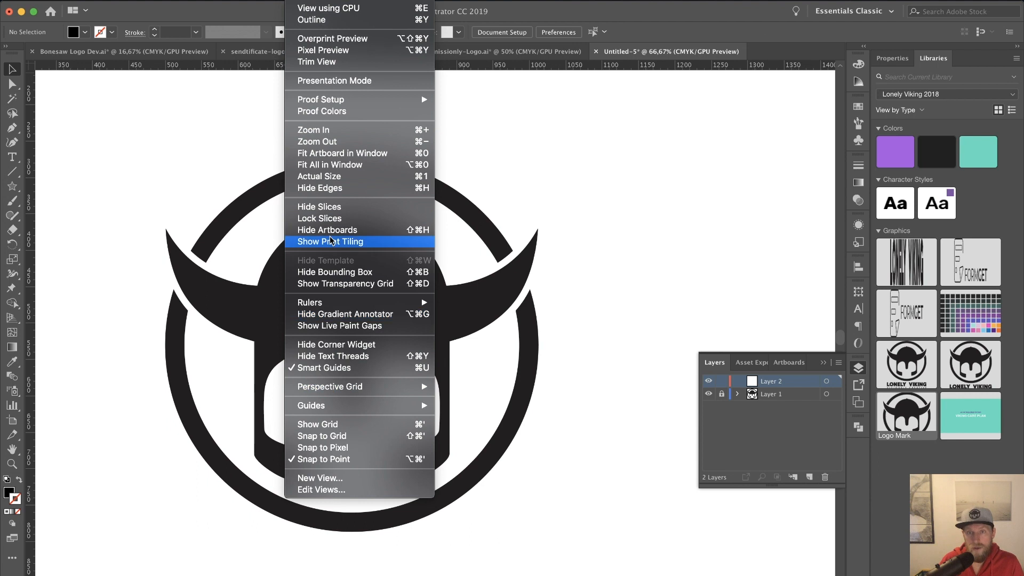
pyautogui.moveTo(331, 302)
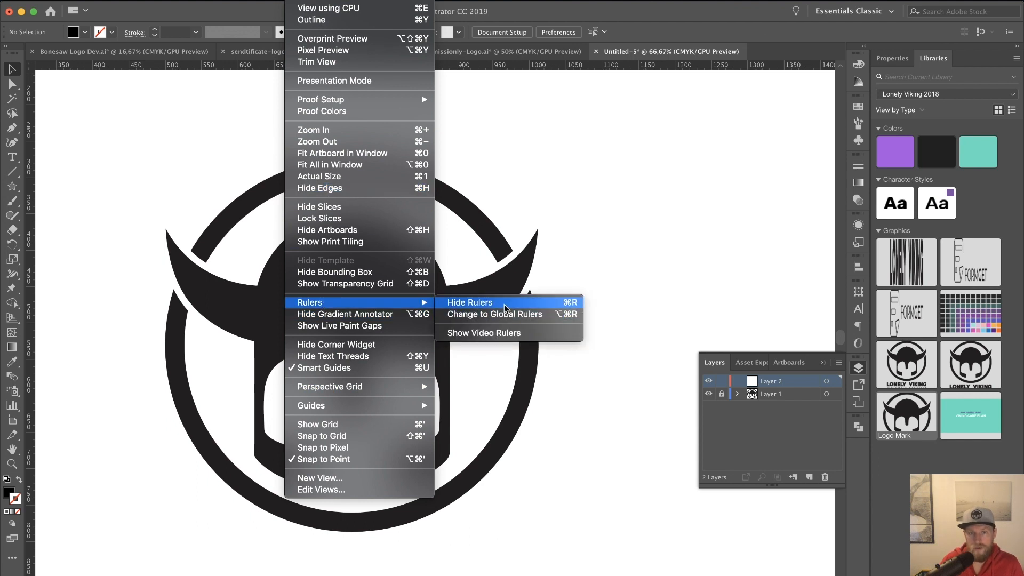
pyautogui.click(574, 487)
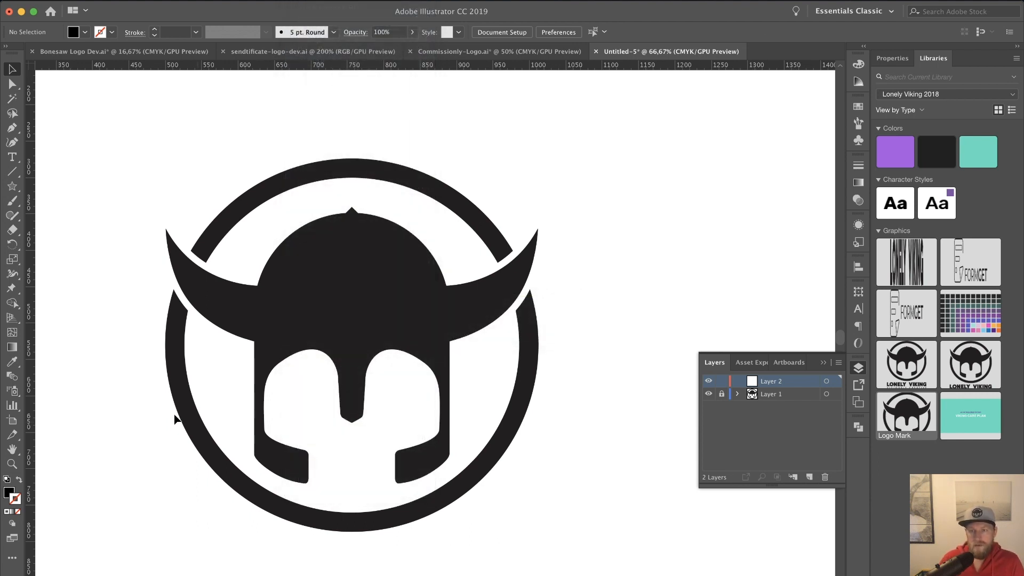
# Step: Place two vertical and two horizontal guides on the left, right, top and bottom outer edges of the logo
pyautogui.moveTo(29, 300); pyautogui.dragTo(166, 366)
pyautogui.moveTo(32, 367); pyautogui.dragTo(539, 341)
pyautogui.moveTo(388, 52); pyautogui.dragTo(443, 62)
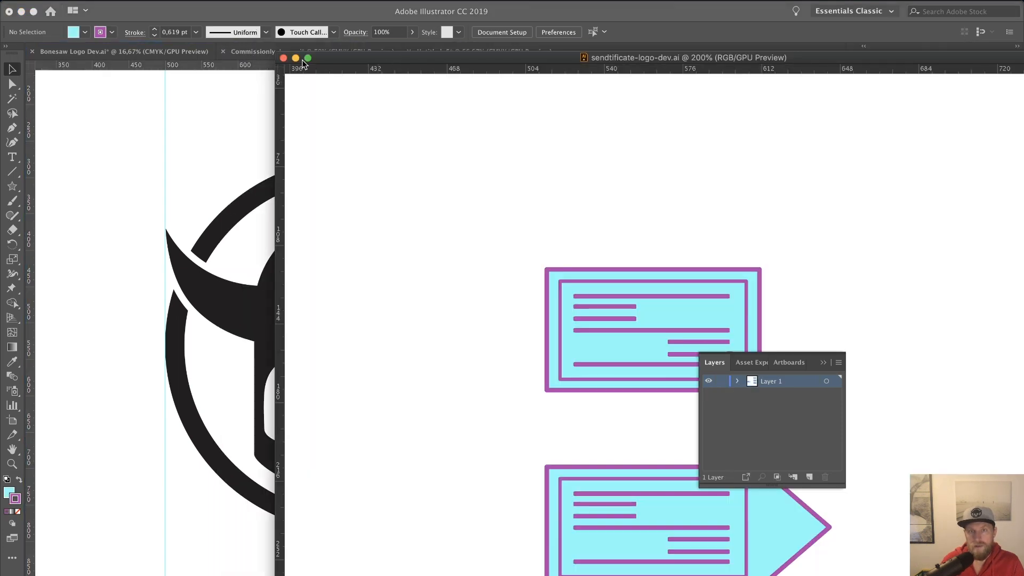
pyautogui.click(283, 58)
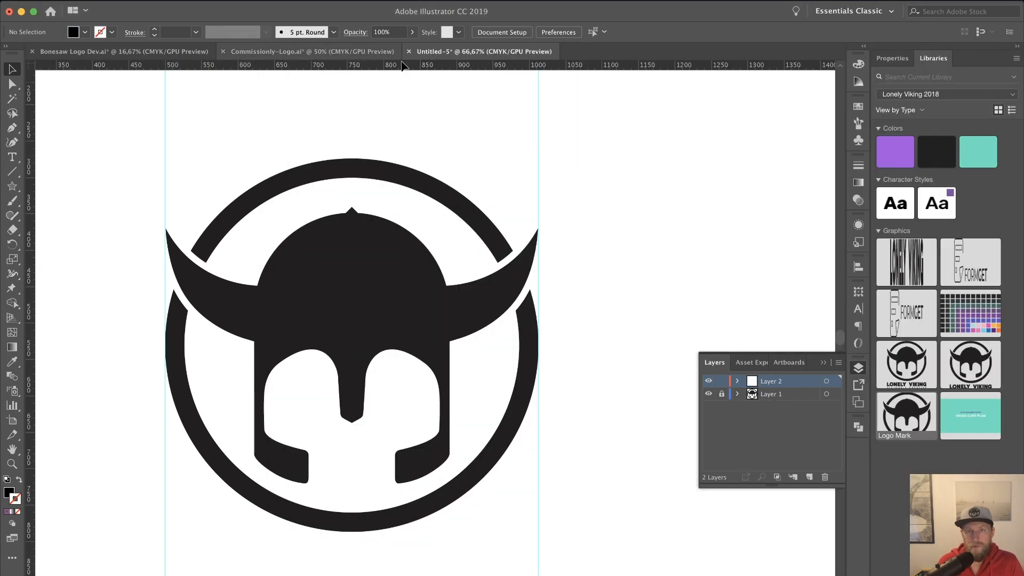
pyautogui.moveTo(402, 66); pyautogui.dragTo(409, 162)
pyautogui.moveTo(413, 76); pyautogui.dragTo(417, 532)
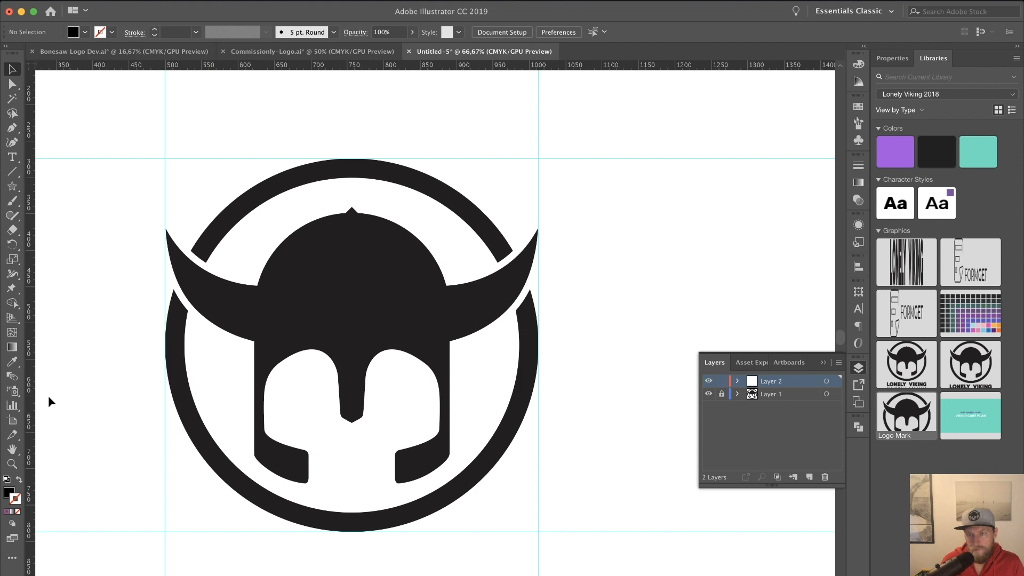
# Step: Add guides at the ring's inner left edge, across the horn tips and through the logo's vertical centre line
pyautogui.moveTo(32, 388); pyautogui.dragTo(185, 388)
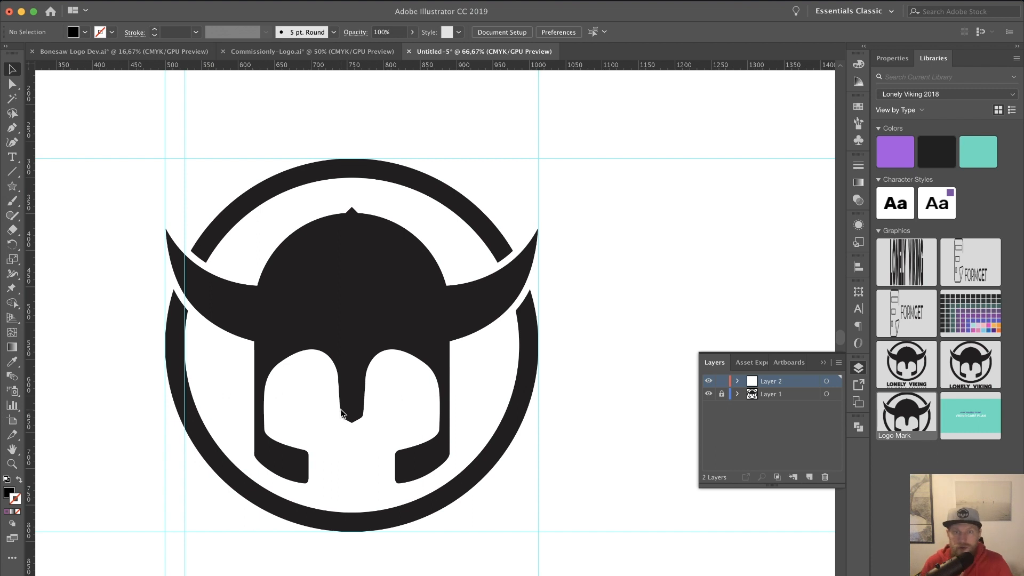
pyautogui.moveTo(382, 63); pyautogui.dragTo(364, 228)
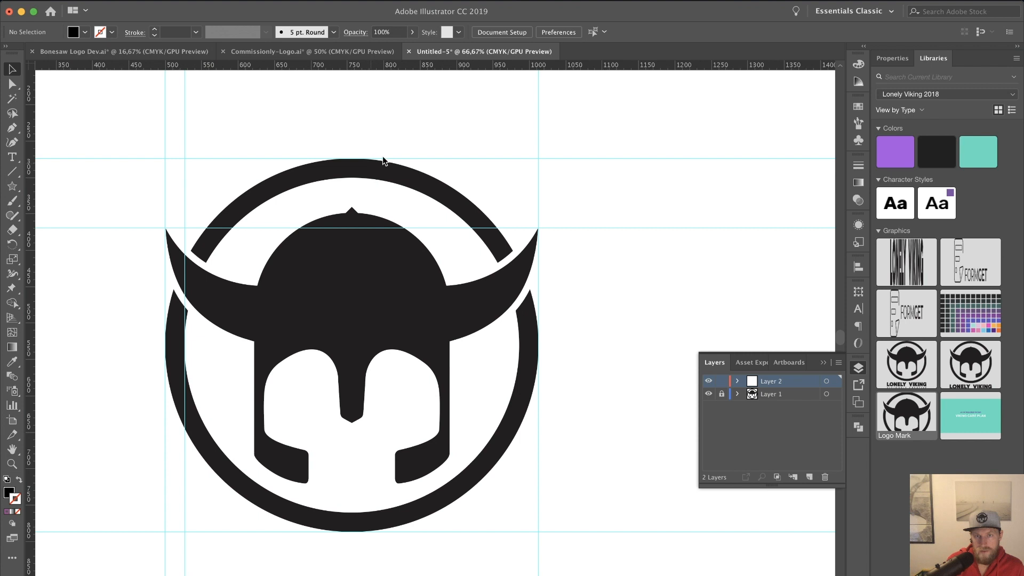
pyautogui.moveTo(31, 302); pyautogui.dragTo(351, 282)
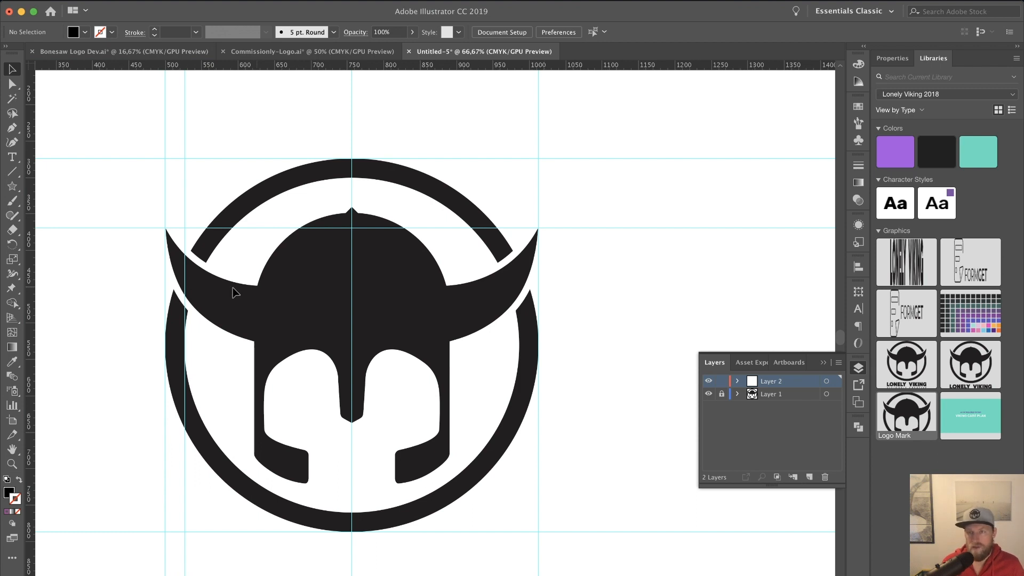
# Step: Set the fill colour to a light purple with a hue of about 290°
pyautogui.click(10, 494)
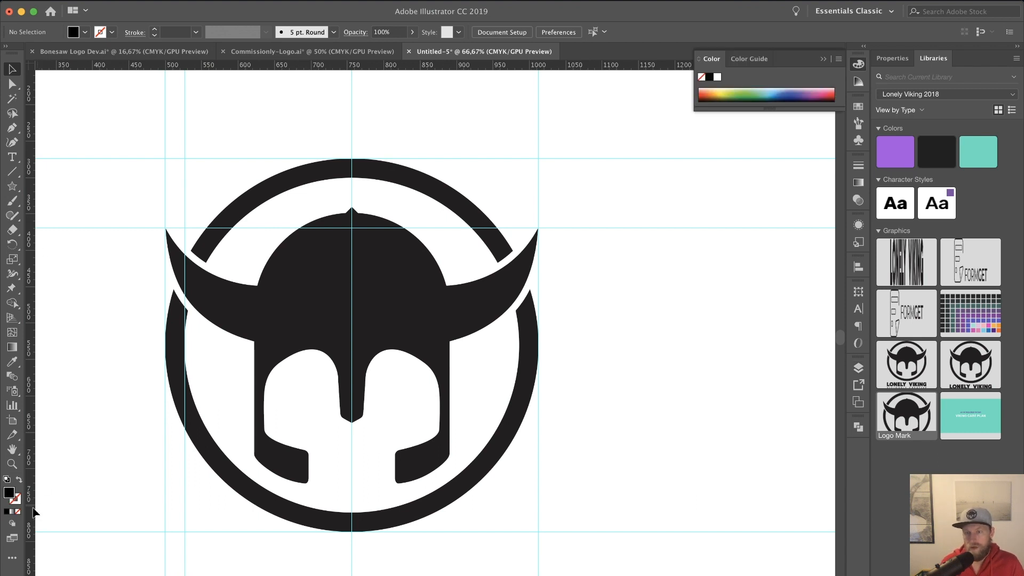
pyautogui.doubleClick(9, 493)
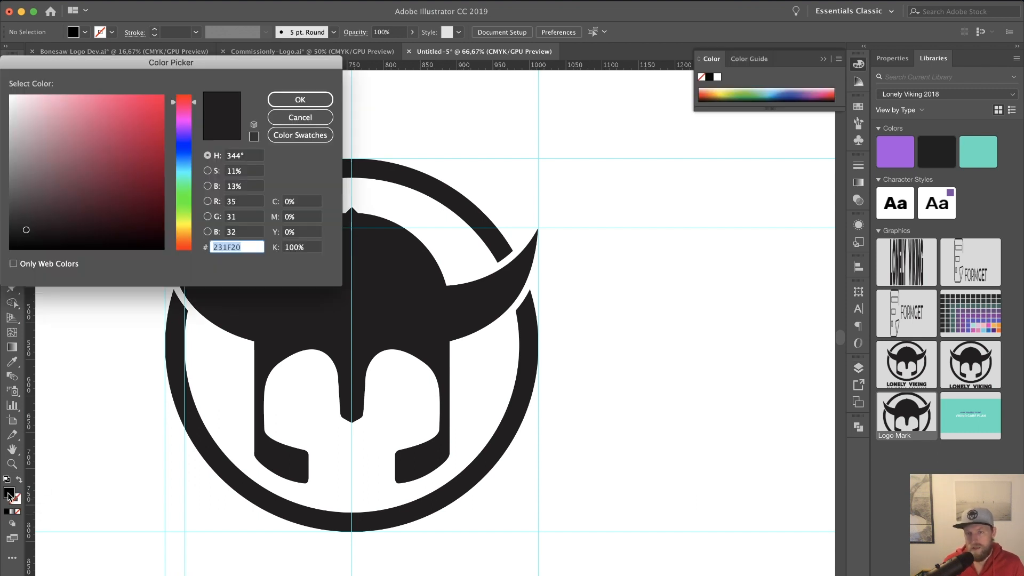
pyautogui.click(185, 124)
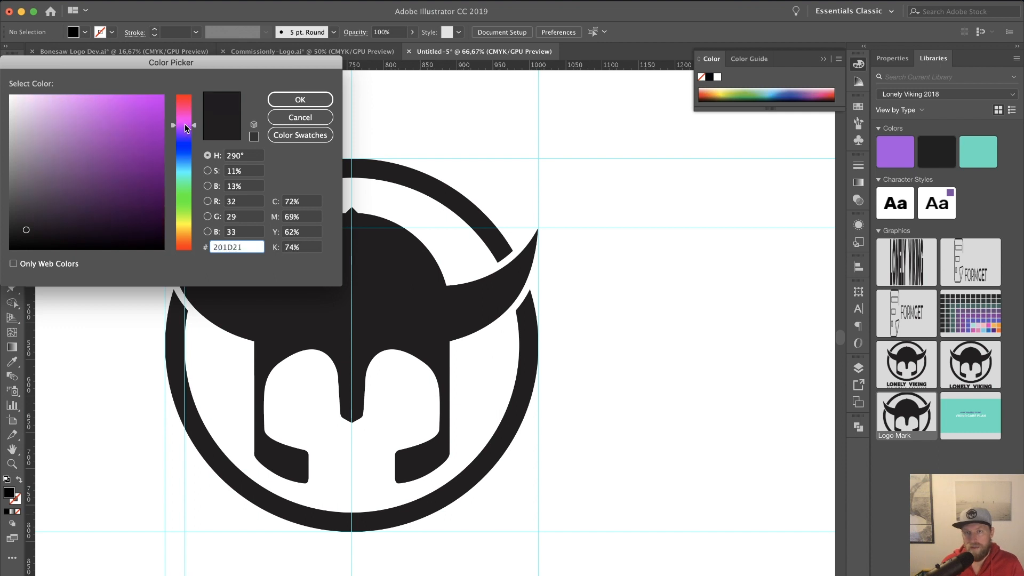
pyautogui.moveTo(159, 111); pyautogui.dragTo(112, 91)
pyautogui.click(294, 98)
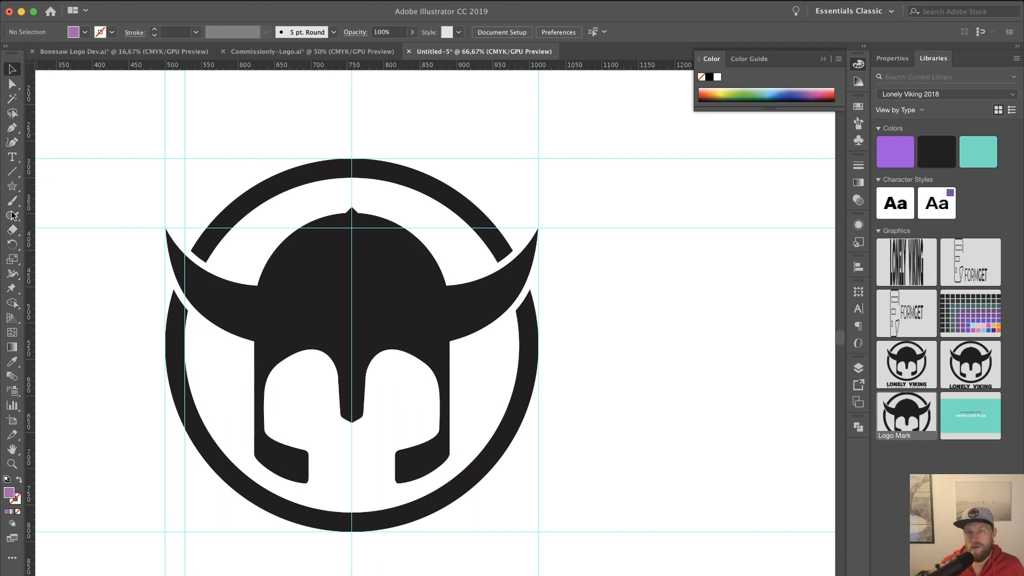
# Step: Draw a circle about 512.65 px across with the Ellipse tool, fitted between the guides on the logo's outer edges
pyautogui.click(11, 189)
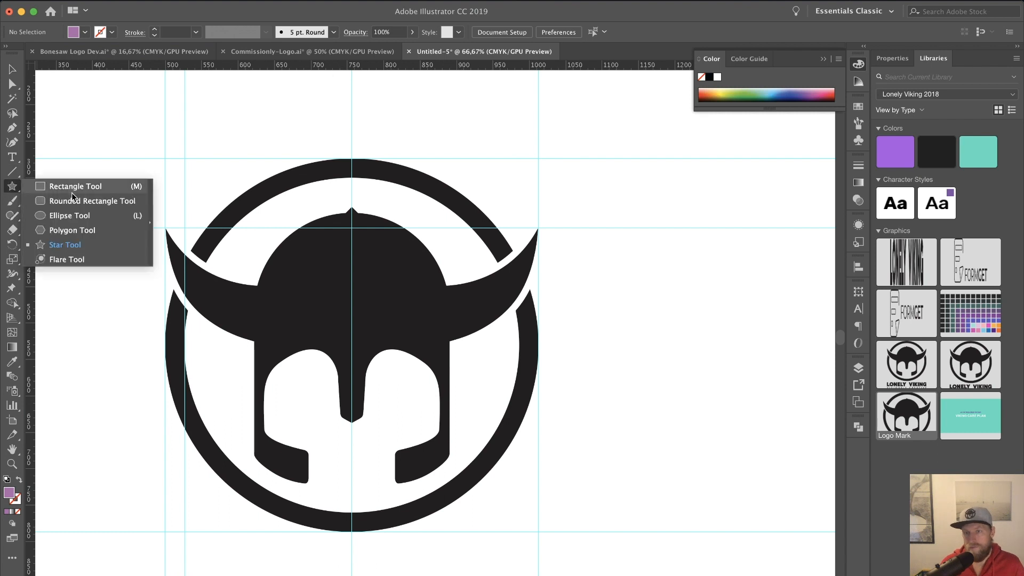
pyautogui.click(73, 216)
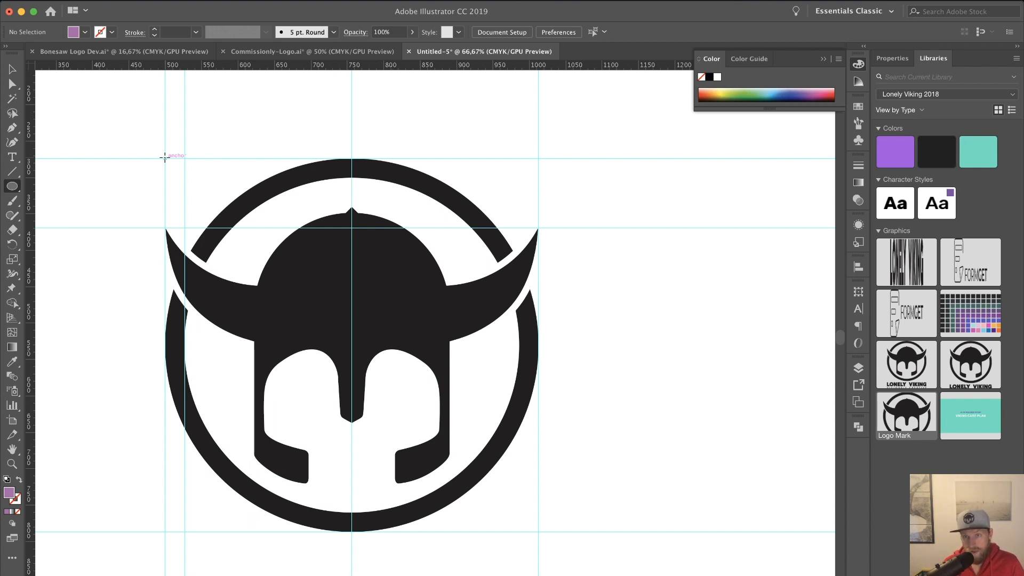
pyautogui.moveTo(165, 157)
pyautogui.mouseDown()
pyautogui.moveTo(376, 224)
pyautogui.moveTo(715, 432)
pyautogui.moveTo(250, 235)
pyautogui.moveTo(502, 165)
pyautogui.moveTo(559, 259)
pyautogui.moveTo(496, 246)
pyautogui.moveTo(466, 262)
pyautogui.moveTo(498, 517)
pyautogui.moveTo(530, 530)
pyautogui.mouseUp()
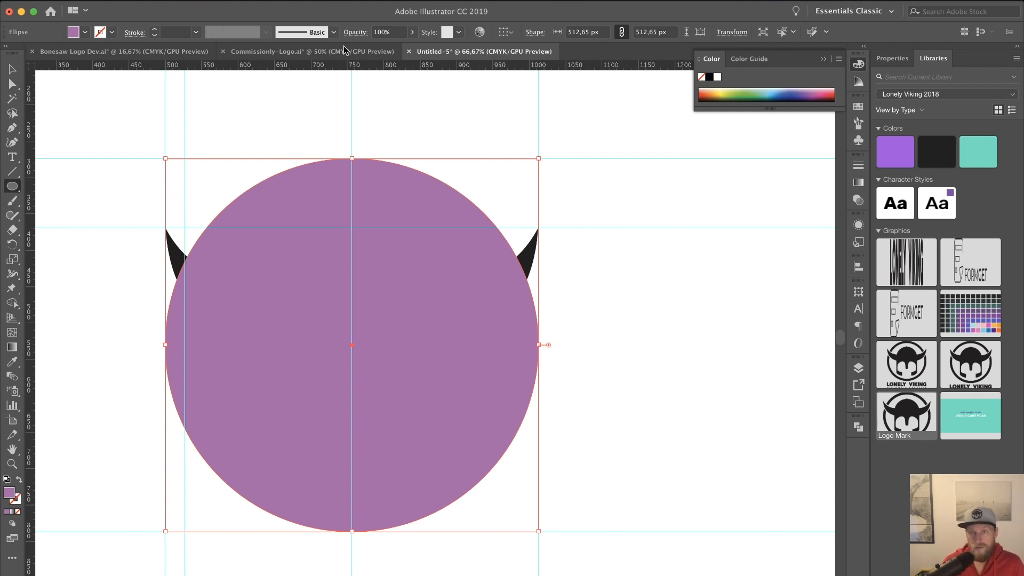
# Step: Duplicate the purple circle in place and scale the copy about its centre to about 458.57 px, matching the ring's inner edge
pyautogui.click(129, 2)
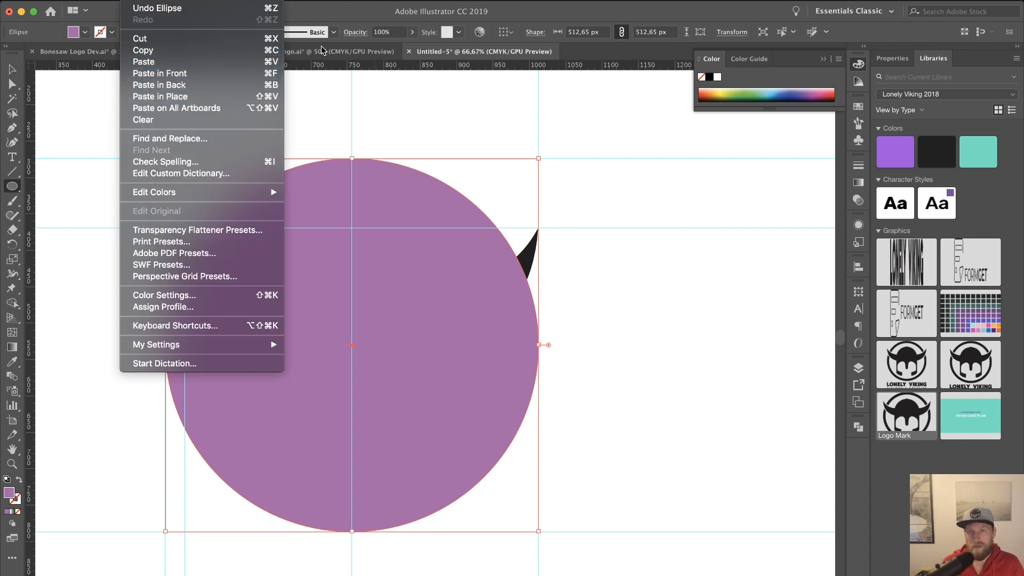
pyautogui.click(352, 14)
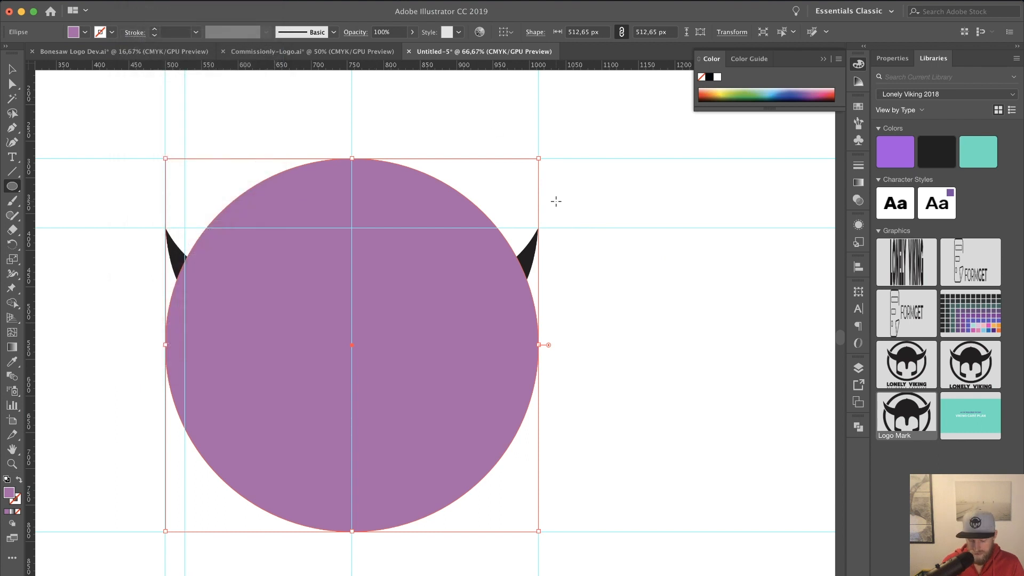
pyautogui.hotkey('ctrl', 'v')
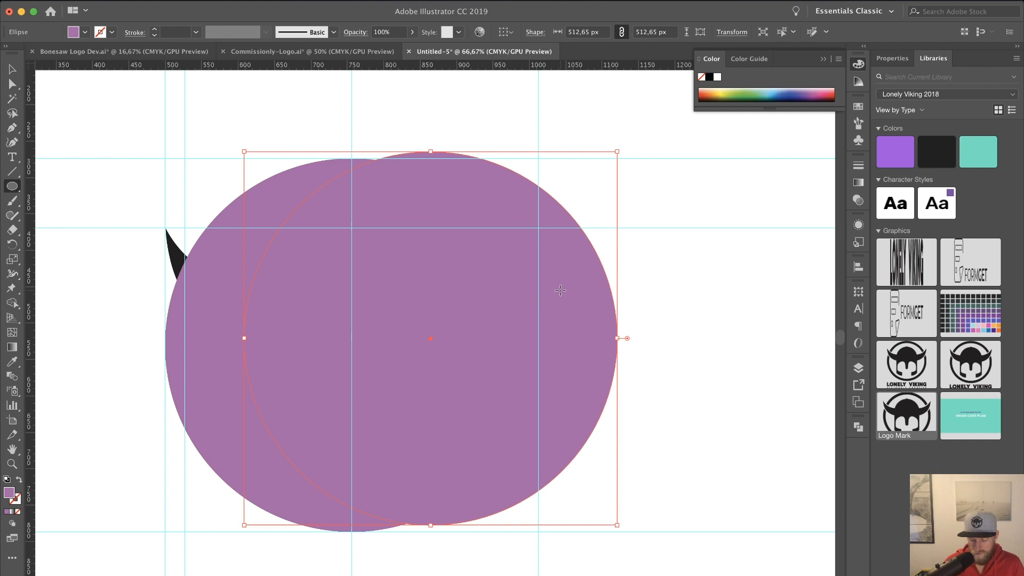
pyautogui.hotkey('ctrl', 'z')
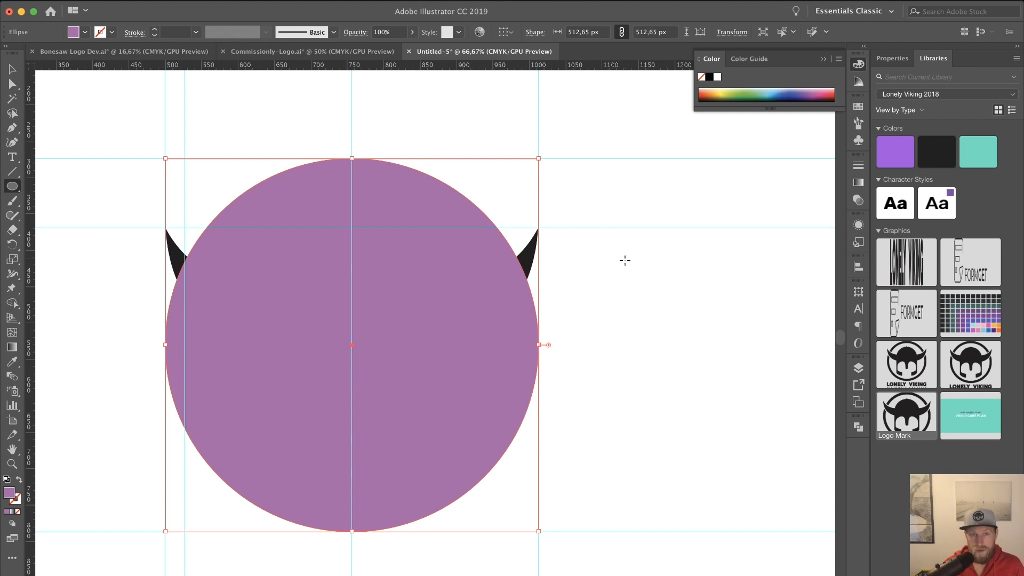
pyautogui.press('v')
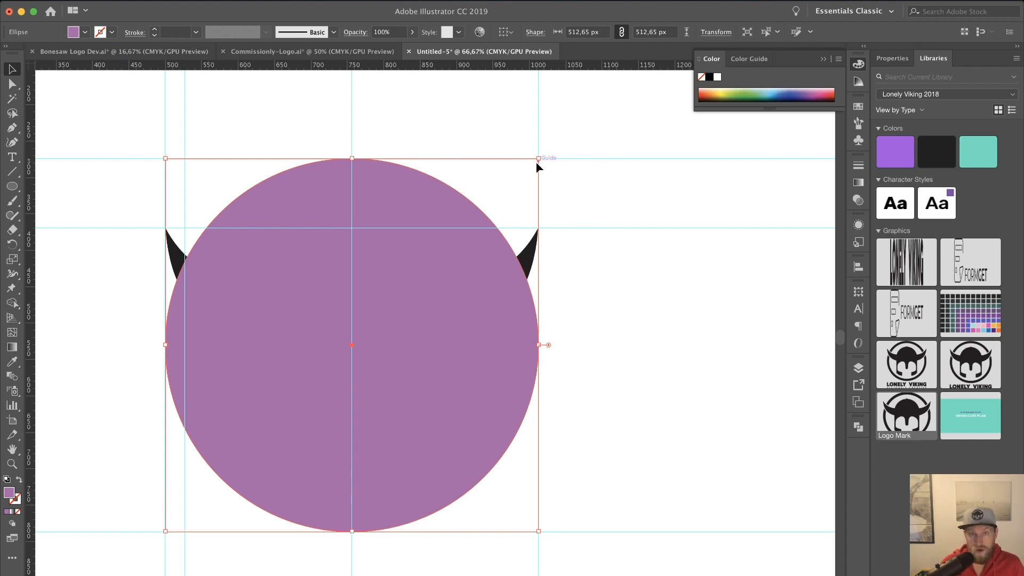
pyautogui.moveTo(538, 158); pyautogui.dragTo(524, 177)
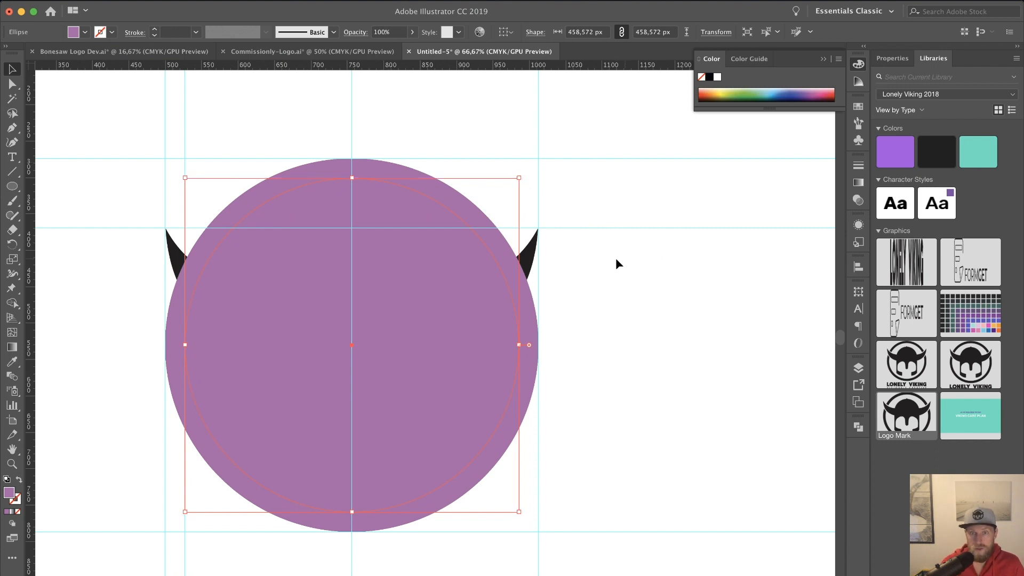
# Step: Fill the smaller inner circle with dark purple 600077 and deselect it
pyautogui.doubleClick(9, 493)
pyautogui.click(97, 108)
pyautogui.moveTo(96, 109)
pyautogui.mouseDown()
pyautogui.moveTo(78, 141)
pyautogui.moveTo(164, 177)
pyautogui.mouseUp()
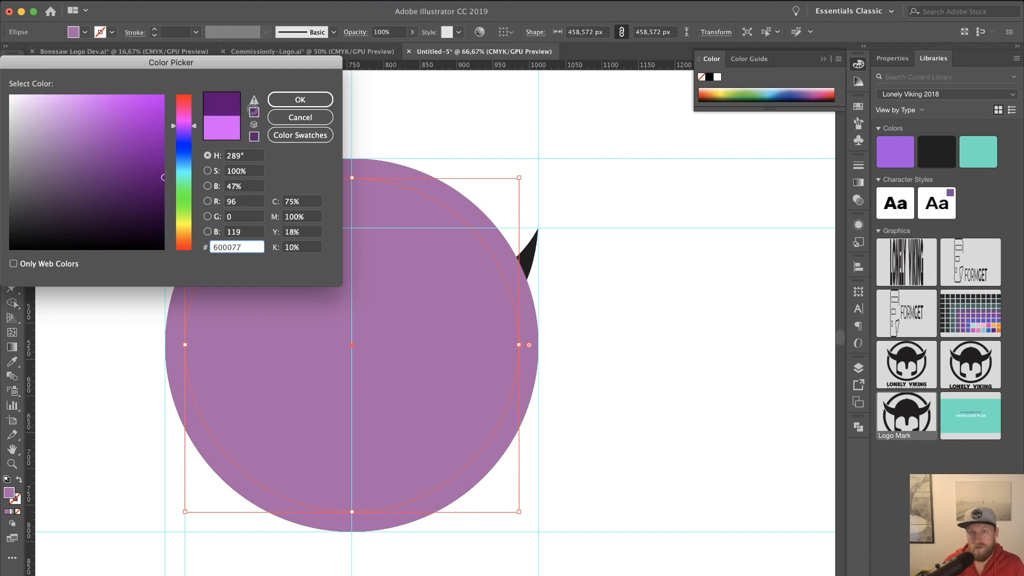
pyautogui.click(301, 99)
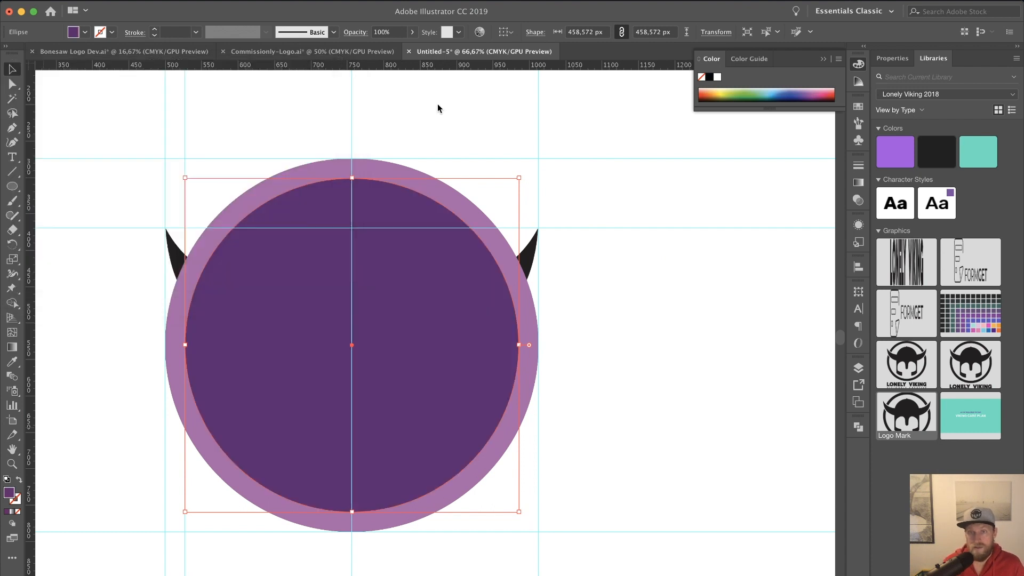
pyautogui.click(657, 147)
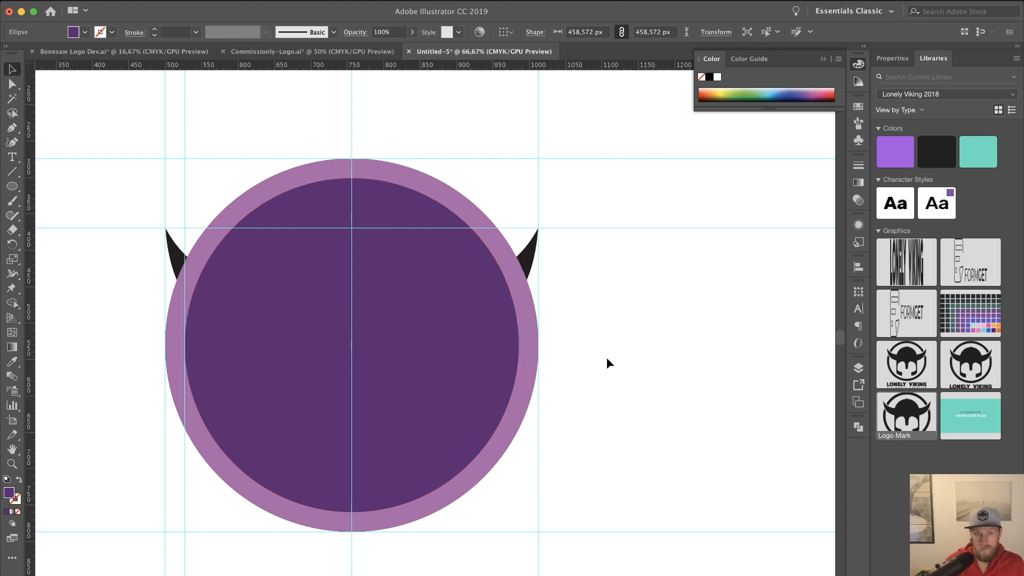
# Step: Select both the light purple and dark purple circles and split them with the Pathfinder Divide operation
pyautogui.click(525, 356)
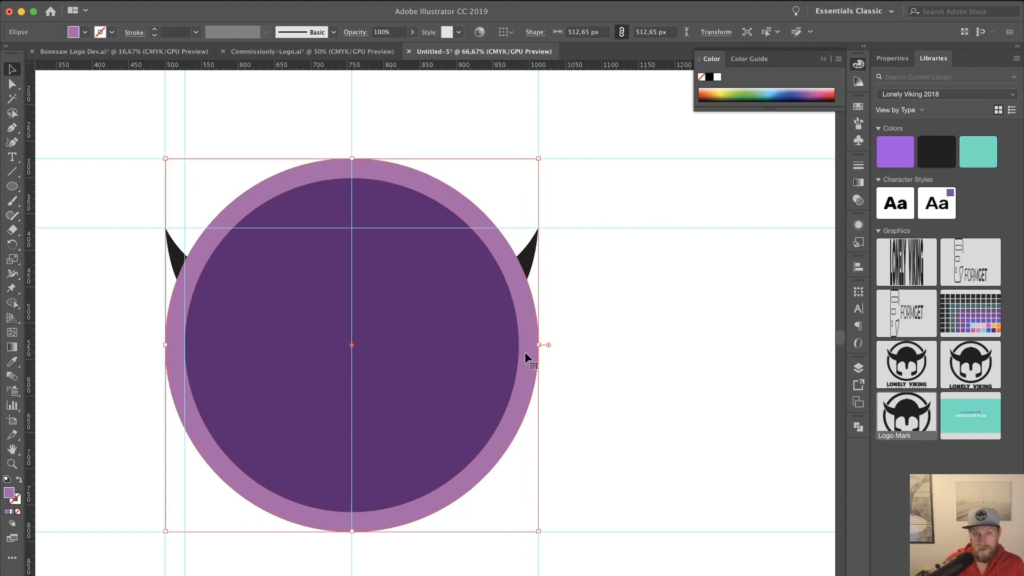
pyautogui.keyDown('shift'); pyautogui.click(467, 354); pyautogui.keyUp('shift')
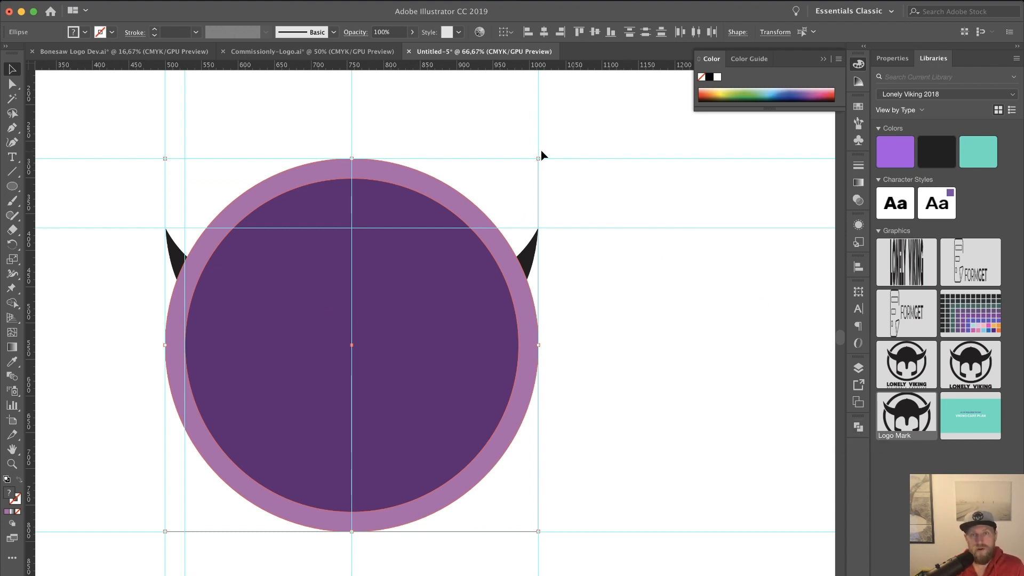
pyautogui.click(343, 1)
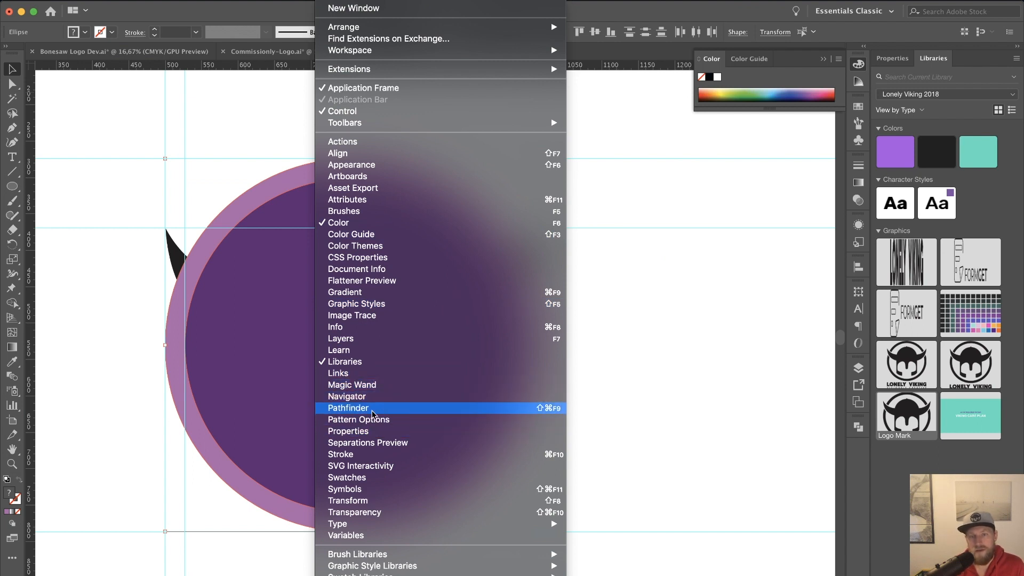
pyautogui.click(855, 463)
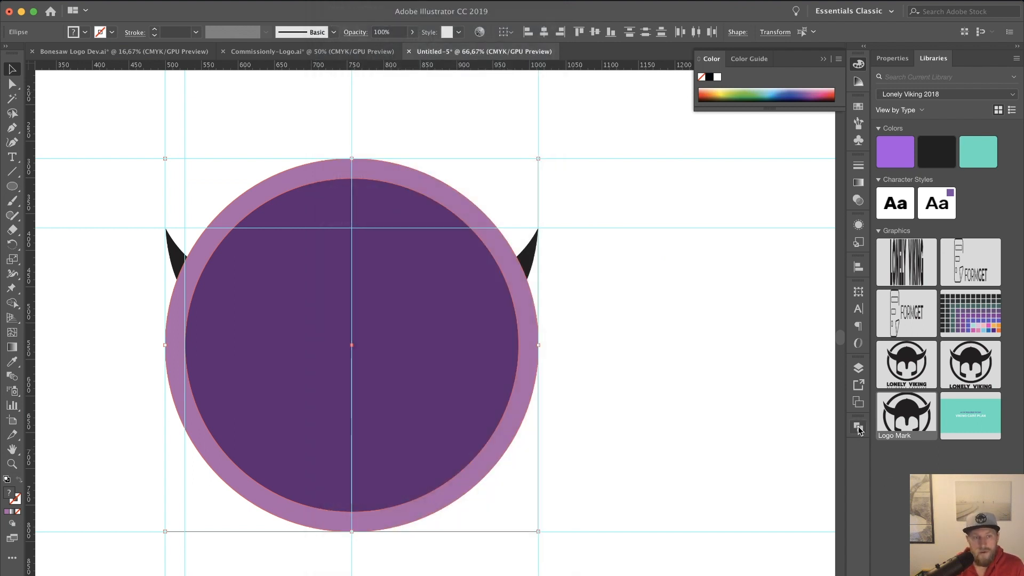
pyautogui.click(858, 427)
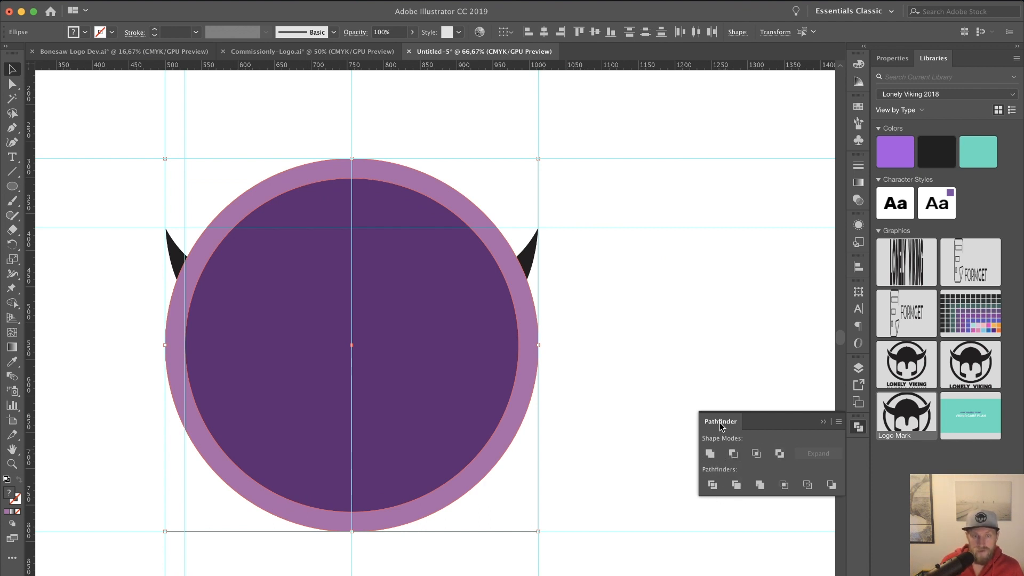
pyautogui.click(713, 485)
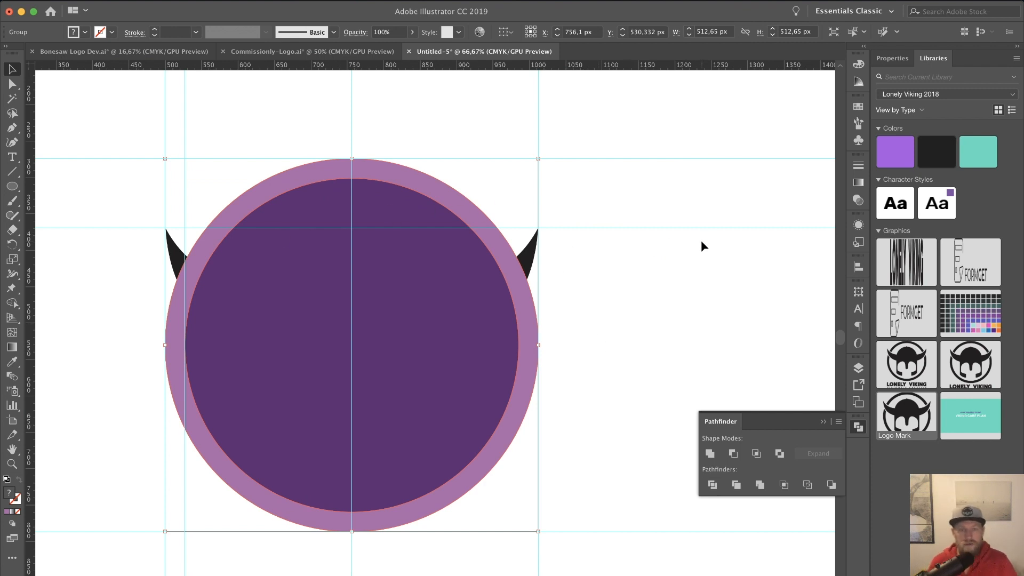
# Step: Move the divided circle group aside from the logo and undo the move
pyautogui.click(702, 256)
pyautogui.moveTo(463, 347); pyautogui.dragTo(636, 353)
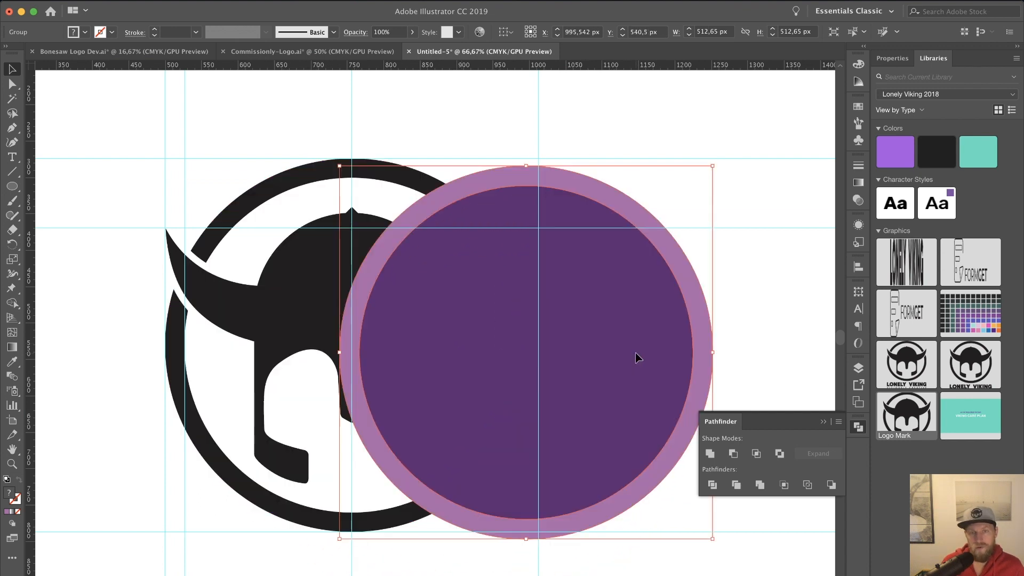
pyautogui.press('super+z')
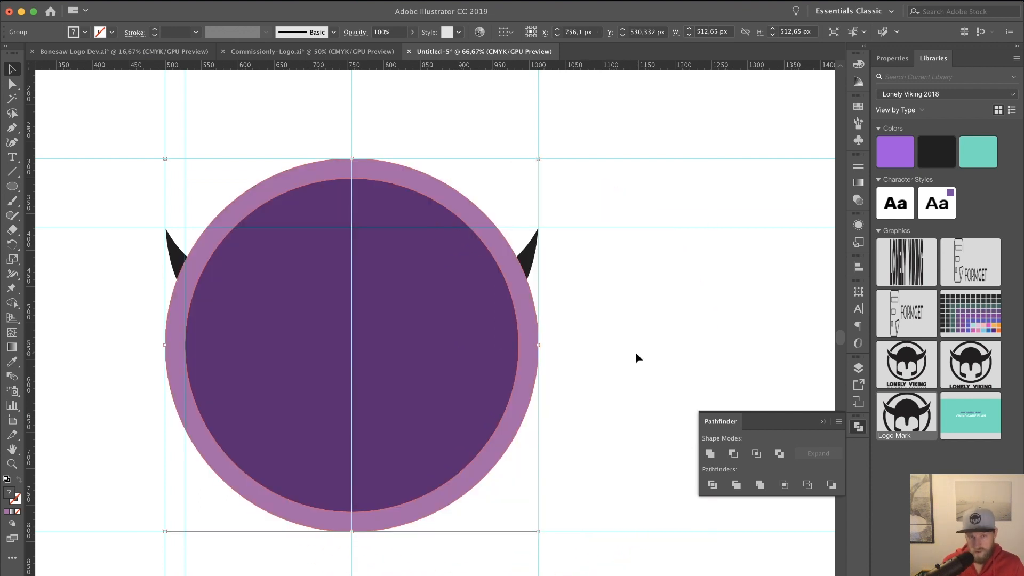
# Step: Ungroup the divided circles and delete the dark purple inner circle, leaving only the light purple ring
pyautogui.rightClick(417, 361)
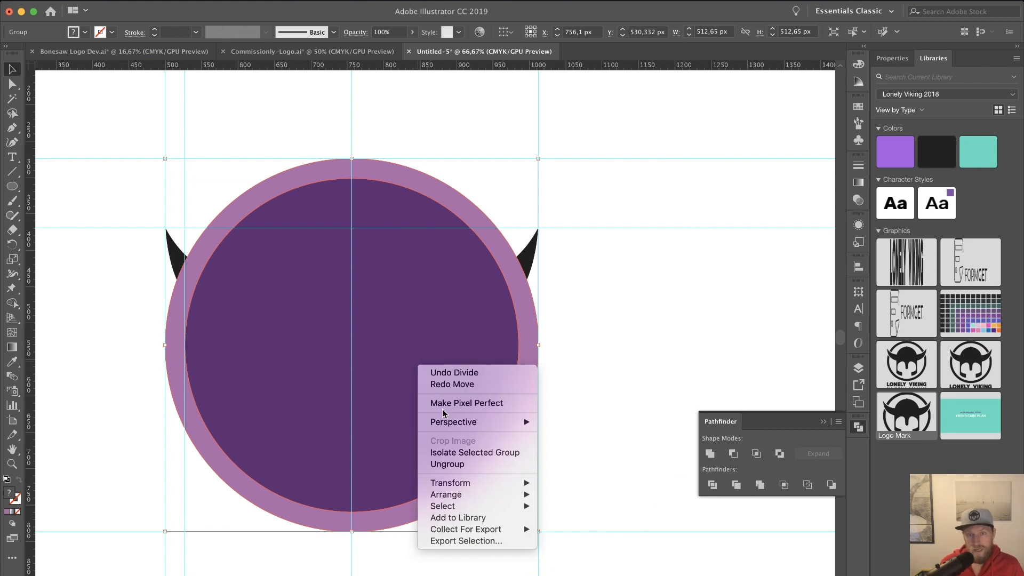
pyautogui.click(461, 465)
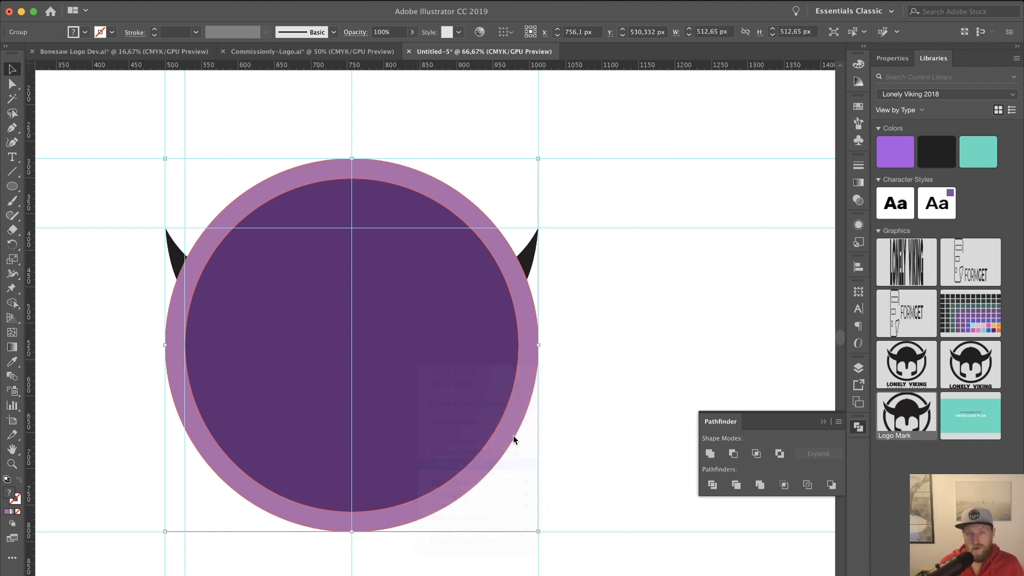
pyautogui.click(649, 342)
pyautogui.click(434, 376)
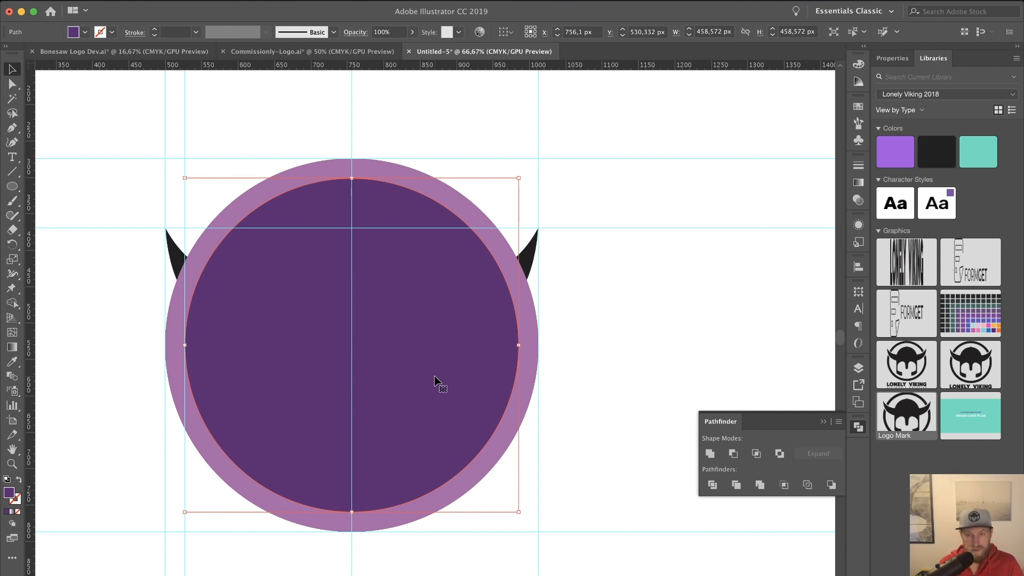
pyautogui.press('Delete')
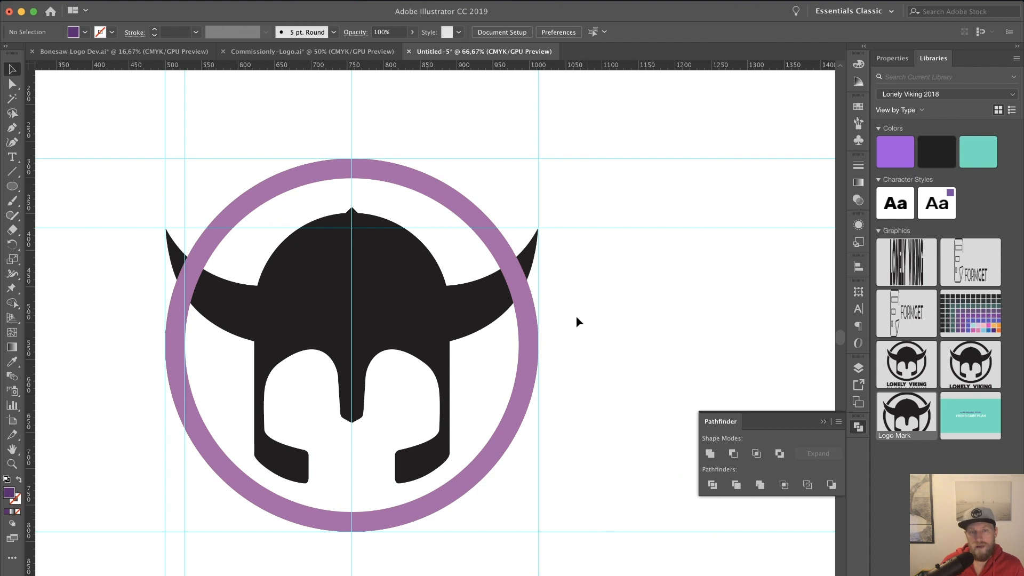
pyautogui.click(529, 347)
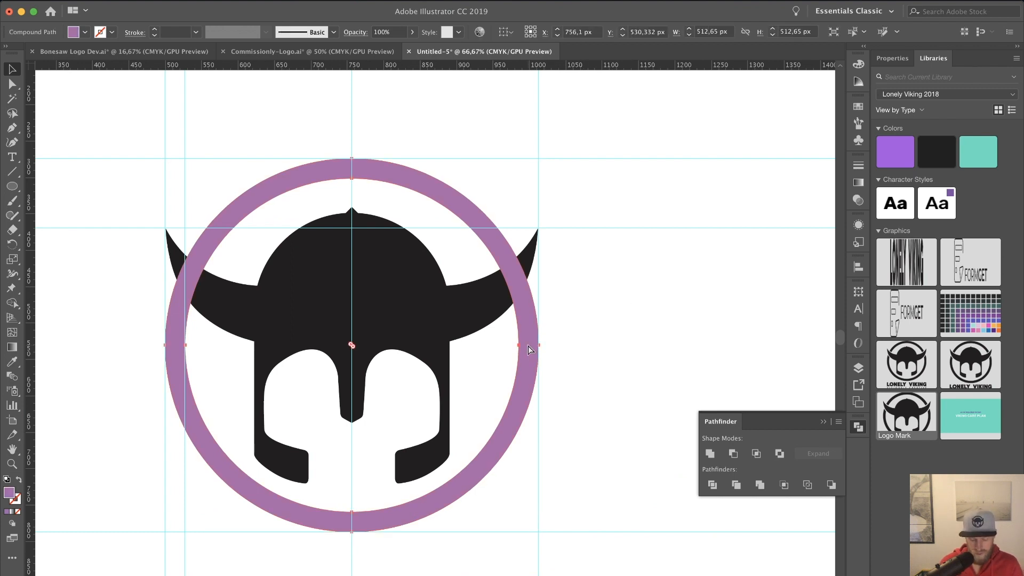
pyautogui.click(570, 347)
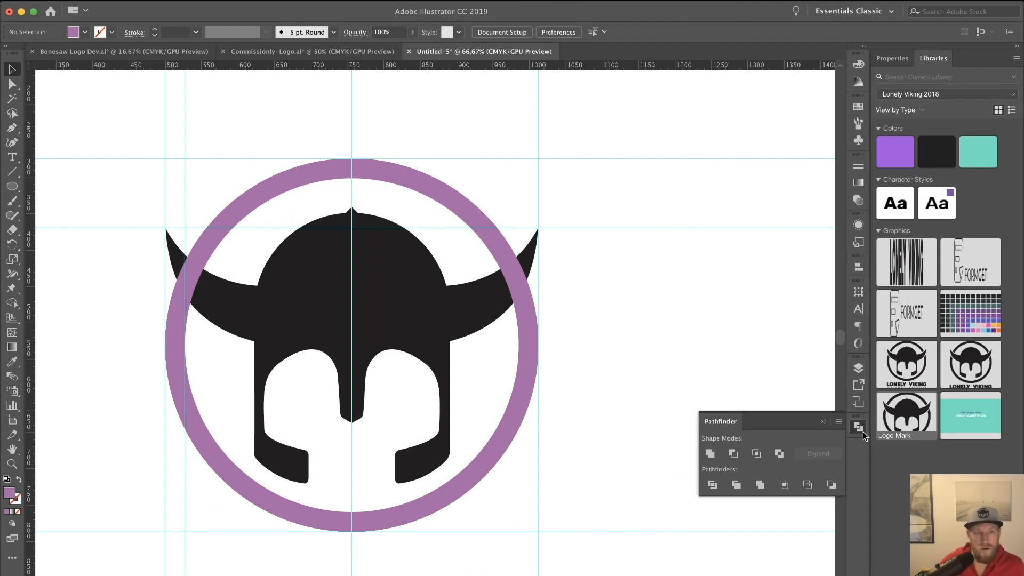
# Step: Hide Layer 2 to examine the original logo on its own, and show the layer again
pyautogui.click(858, 368)
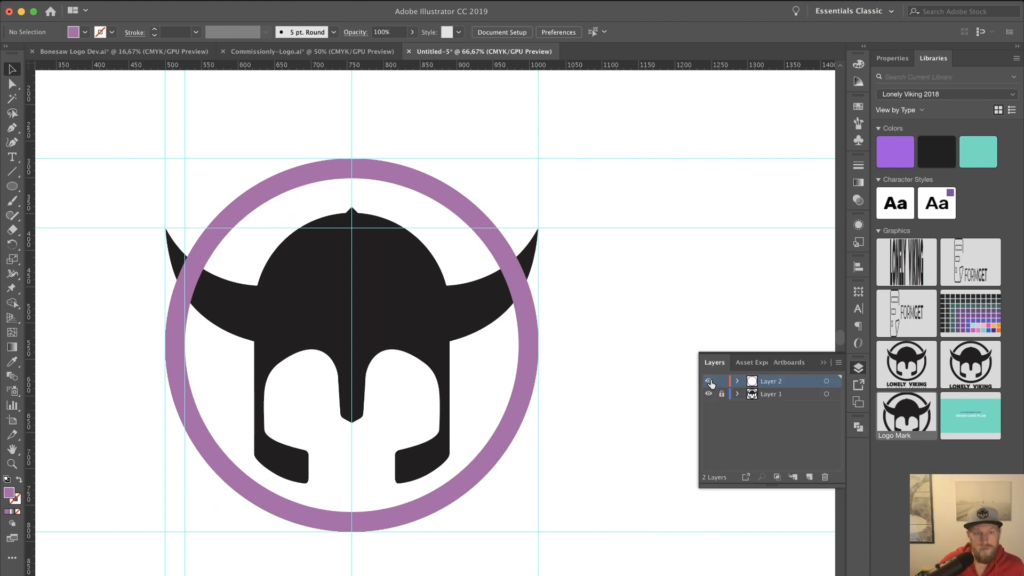
pyautogui.click(709, 380)
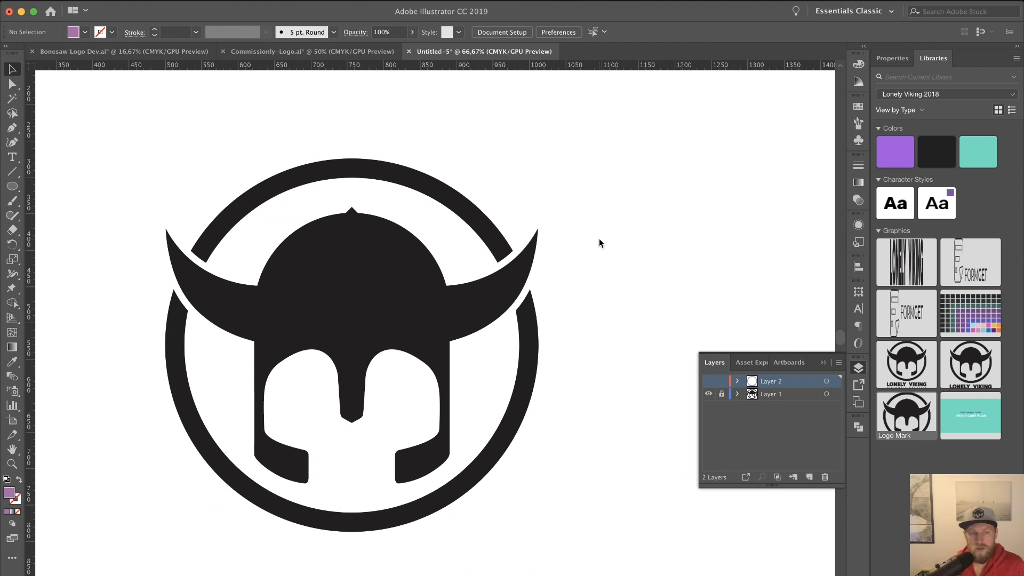
pyautogui.click(709, 381)
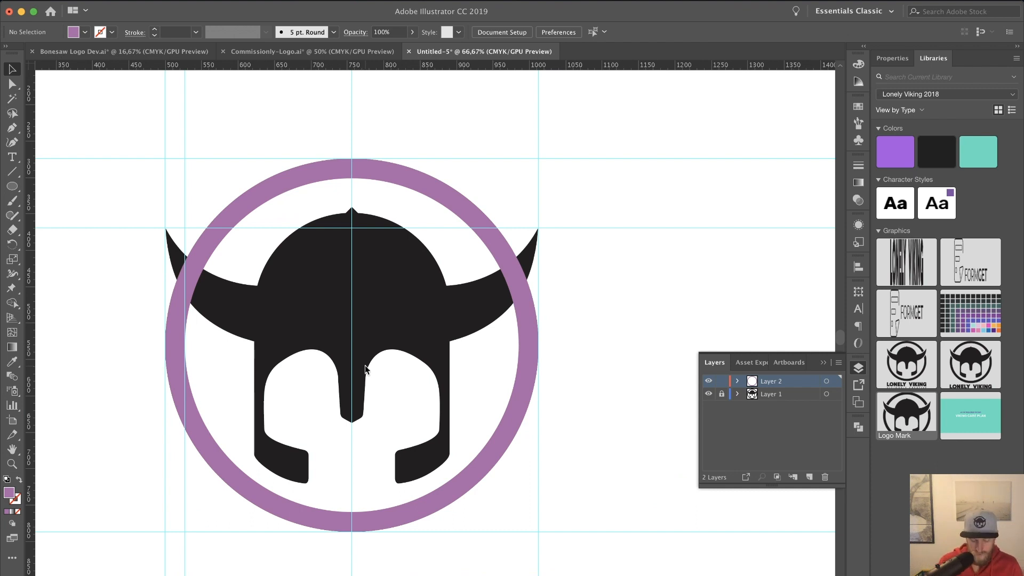
# Step: Draw a closed four-sided practice shape with straight edges beside the logo, using the Pen tool
pyautogui.press('super+equal')
pyautogui.moveTo(365, 366); pyautogui.dragTo(509, 367)
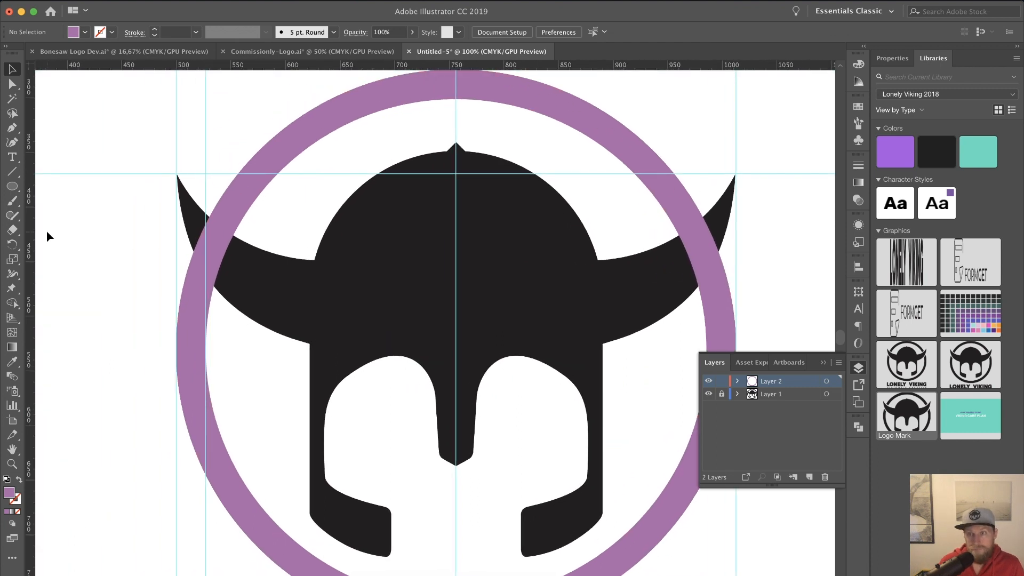
pyautogui.click(11, 132)
pyautogui.click(99, 115)
pyautogui.click(65, 273)
pyautogui.click(125, 268)
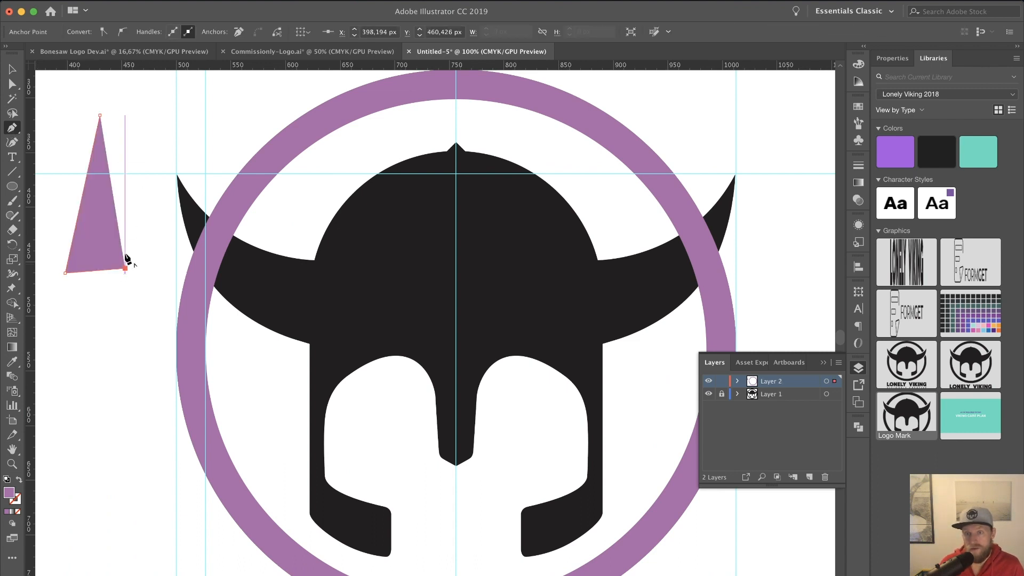
pyautogui.click(129, 127)
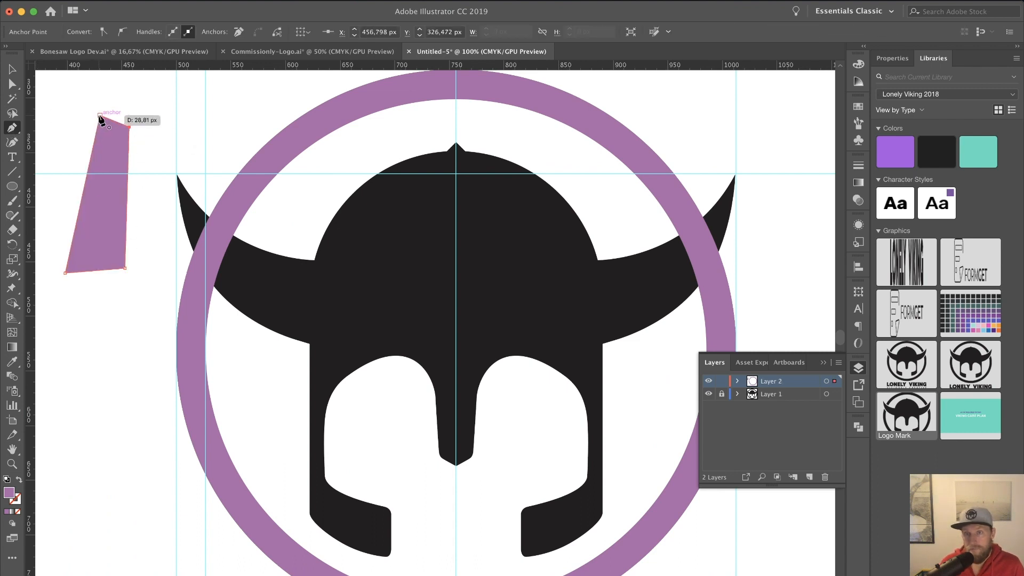
pyautogui.click(103, 119)
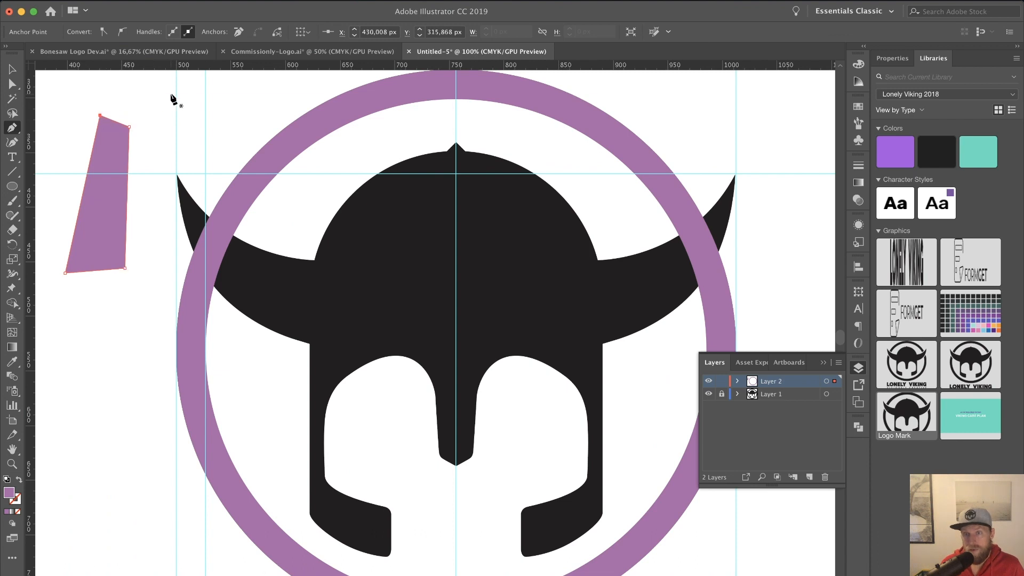
# Step: Move the practice shape's upper-left anchor point outward with Direct Selection, and delete the whole shape
pyautogui.press('a')
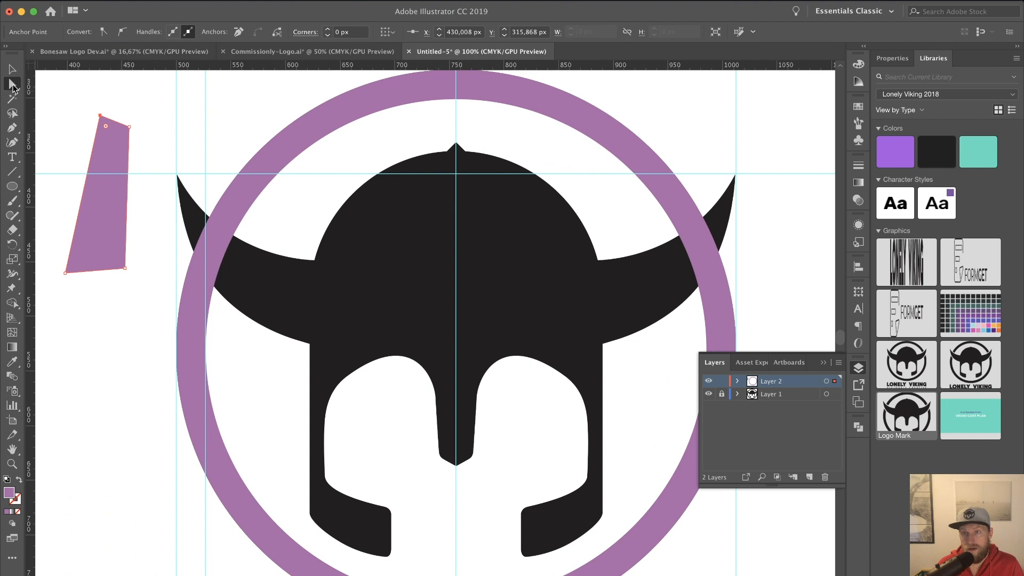
pyautogui.moveTo(100, 116); pyautogui.dragTo(69, 91)
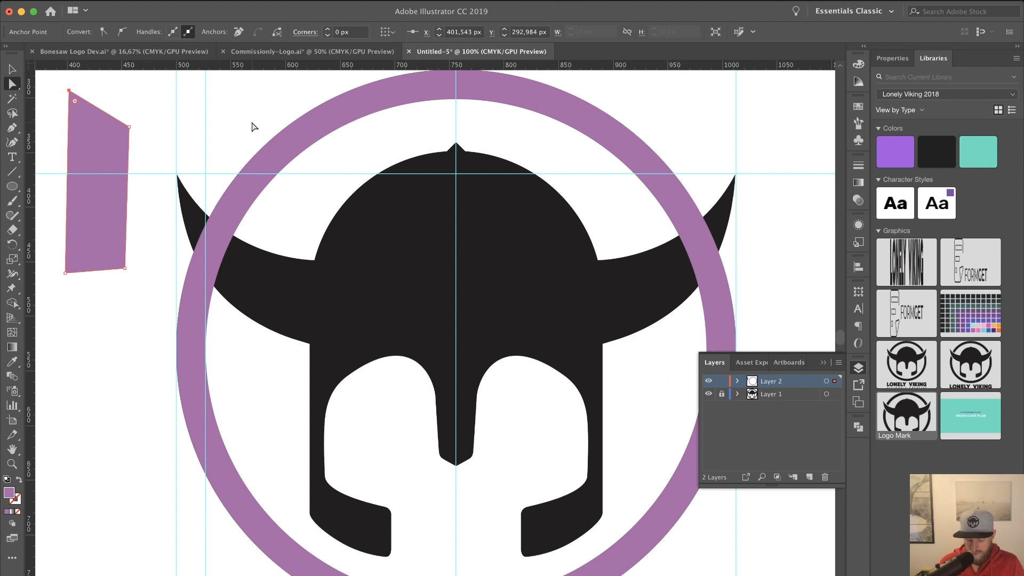
pyautogui.press('Delete')
pyautogui.press('Delete')
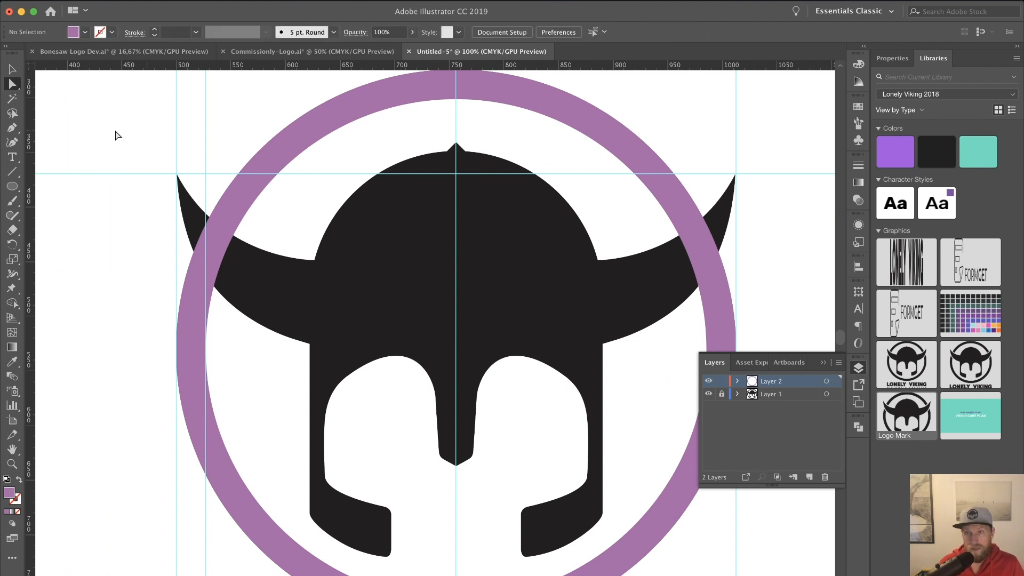
# Step: Draw a closed four-point practice shape with curved edges beside the logo, pulling out handles with the Pen tool
pyautogui.click(12, 128)
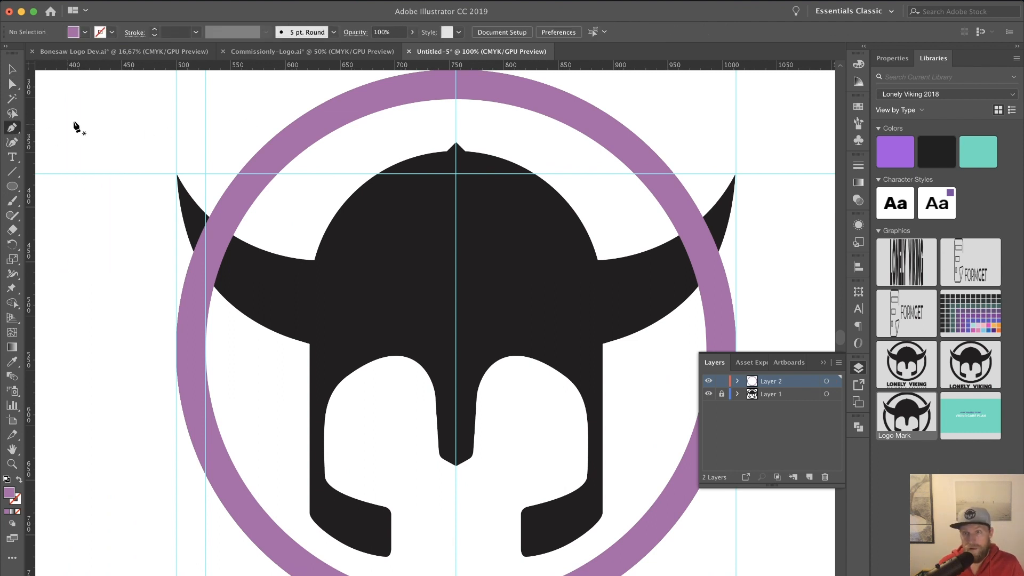
pyautogui.moveTo(81, 111)
pyautogui.mouseDown()
pyautogui.moveTo(78, 137)
pyautogui.moveTo(65, 121)
pyautogui.mouseUp()
pyautogui.moveTo(57, 225); pyautogui.dragTo(62, 281)
pyautogui.moveTo(105, 238); pyautogui.dragTo(154, 217)
pyautogui.moveTo(148, 145); pyautogui.dragTo(142, 94)
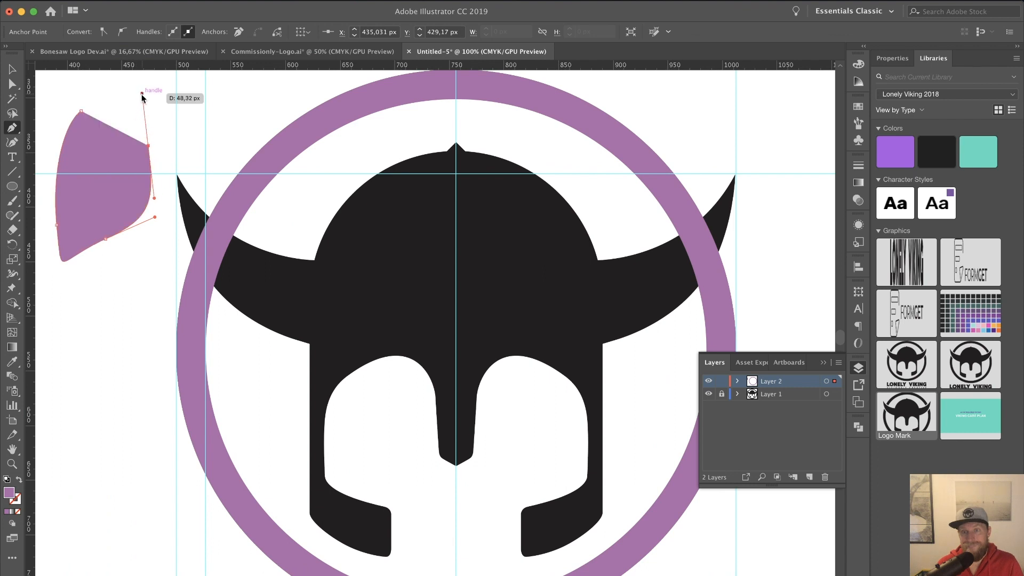
pyautogui.moveTo(82, 111); pyautogui.dragTo(68, 131)
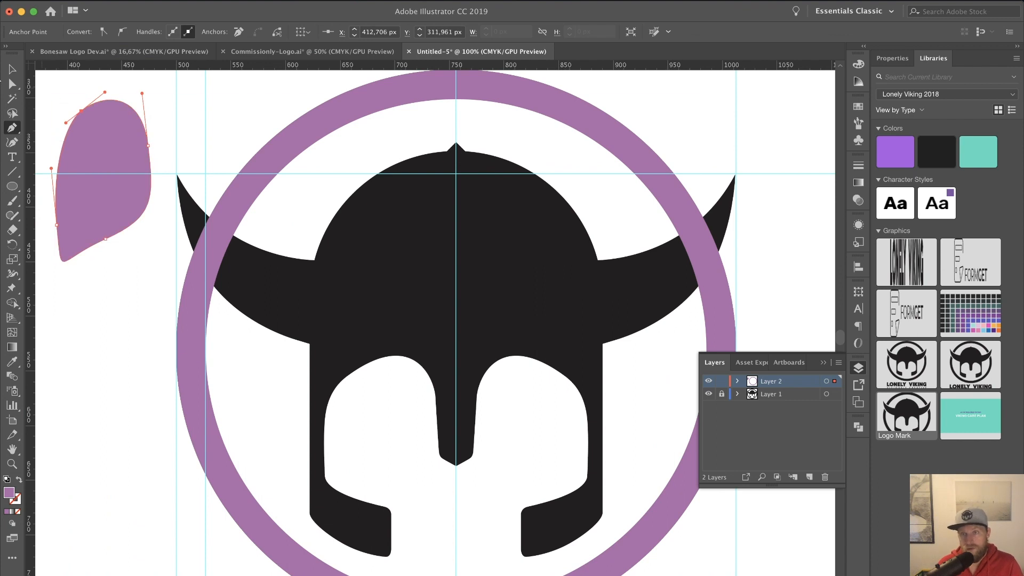
# Step: Try adjusting the curved practice shape's top anchor point and handle with Direct Selection, and delete the shape
pyautogui.click(12, 84)
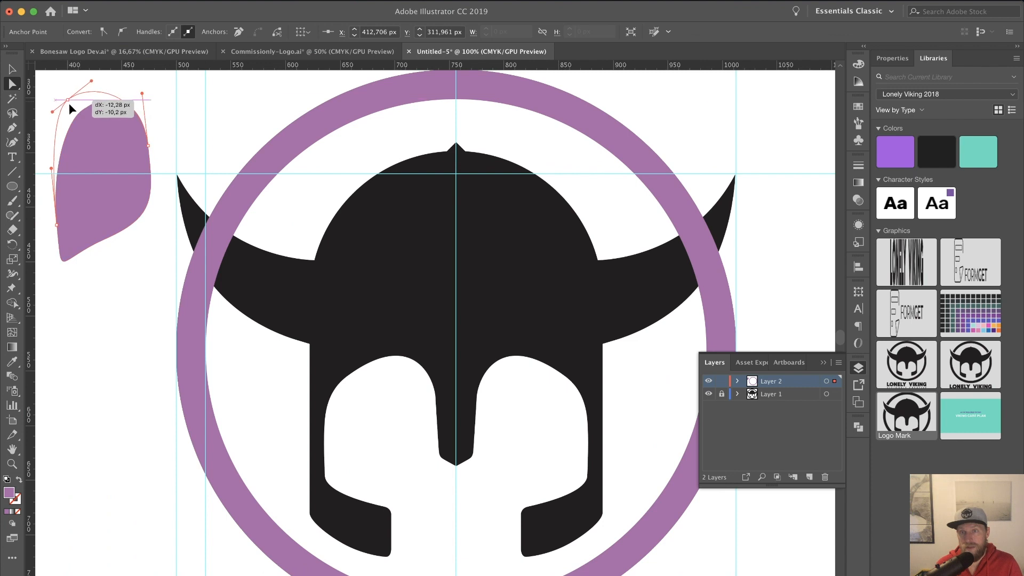
pyautogui.moveTo(104, 92)
pyautogui.mouseDown()
pyautogui.moveTo(137, 86)
pyautogui.moveTo(98, 101)
pyautogui.moveTo(76, 101)
pyautogui.moveTo(79, 93)
pyautogui.moveTo(125, 87)
pyautogui.moveTo(70, 107)
pyautogui.moveTo(104, 92)
pyautogui.mouseUp()
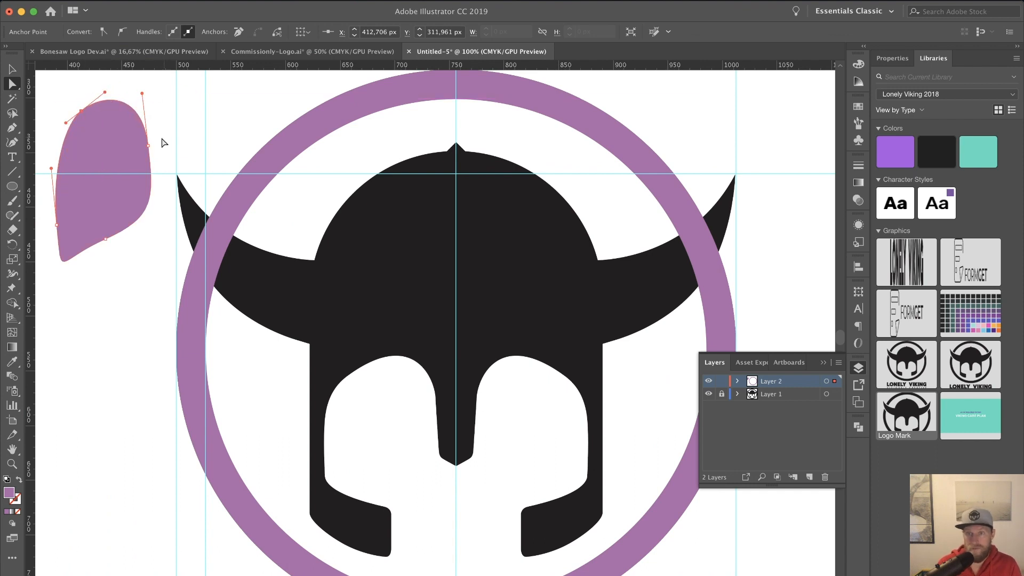
pyautogui.press('Return')
pyautogui.click(88, 276)
pyautogui.press('v')
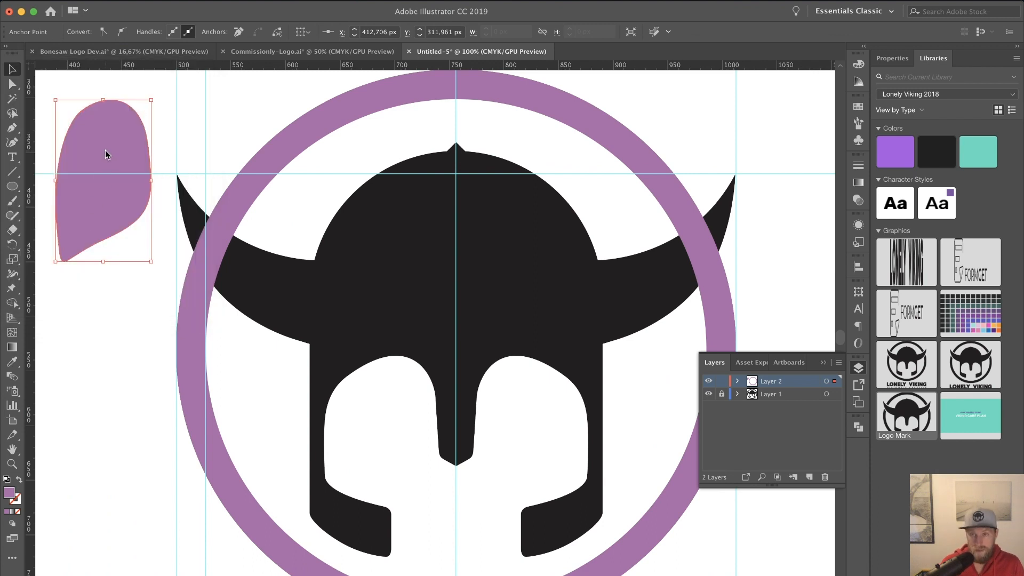
pyautogui.press('Delete')
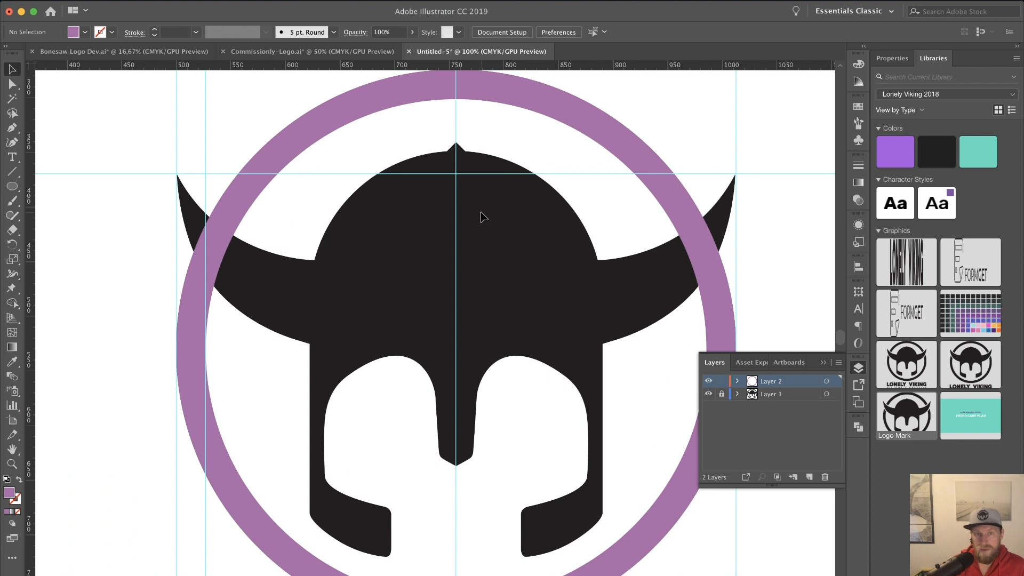
# Step: Start a Pen tool path at the tip of the helmet's peak and trace its left slope to the dome
pyautogui.press('p')
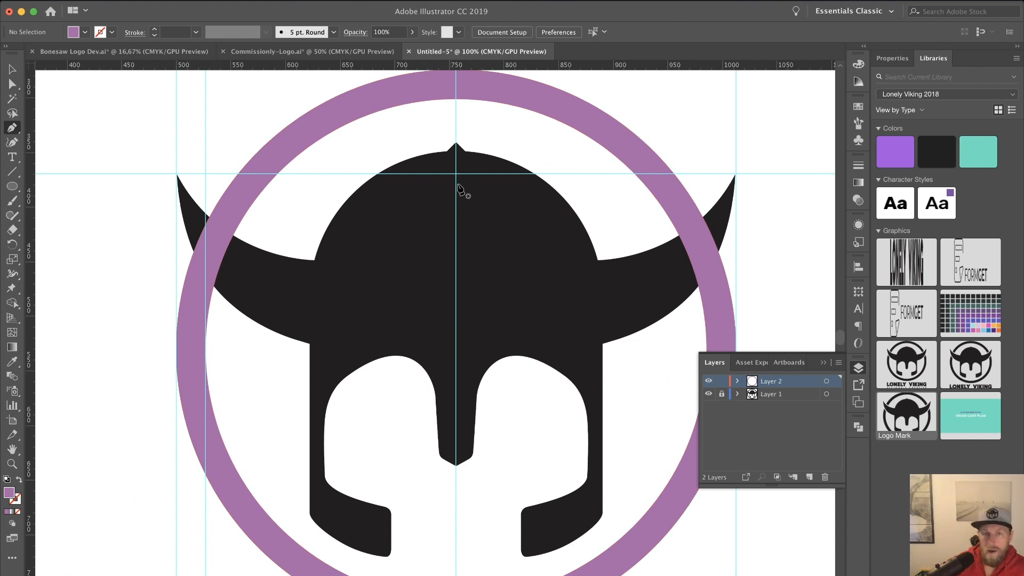
pyautogui.press('super+equal')
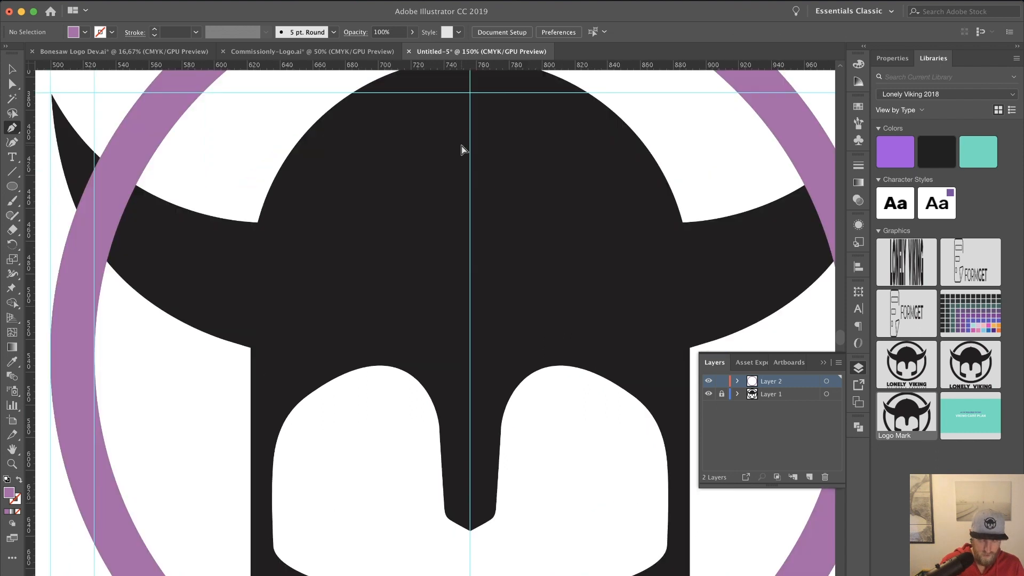
pyautogui.scroll(6, 462, 150)
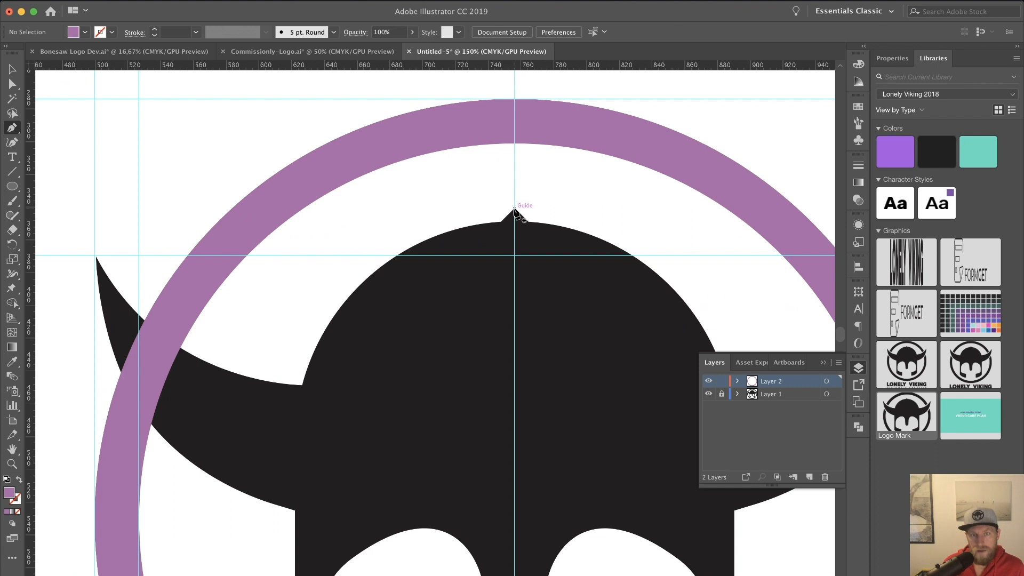
pyautogui.click(514, 208)
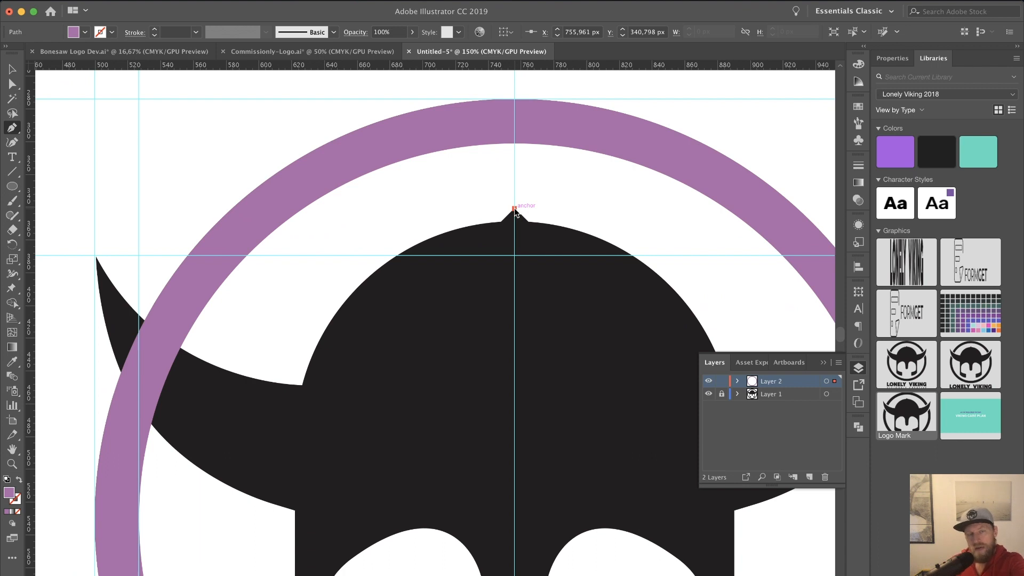
pyautogui.moveTo(515, 209); pyautogui.dragTo(502, 222)
pyautogui.click(502, 221)
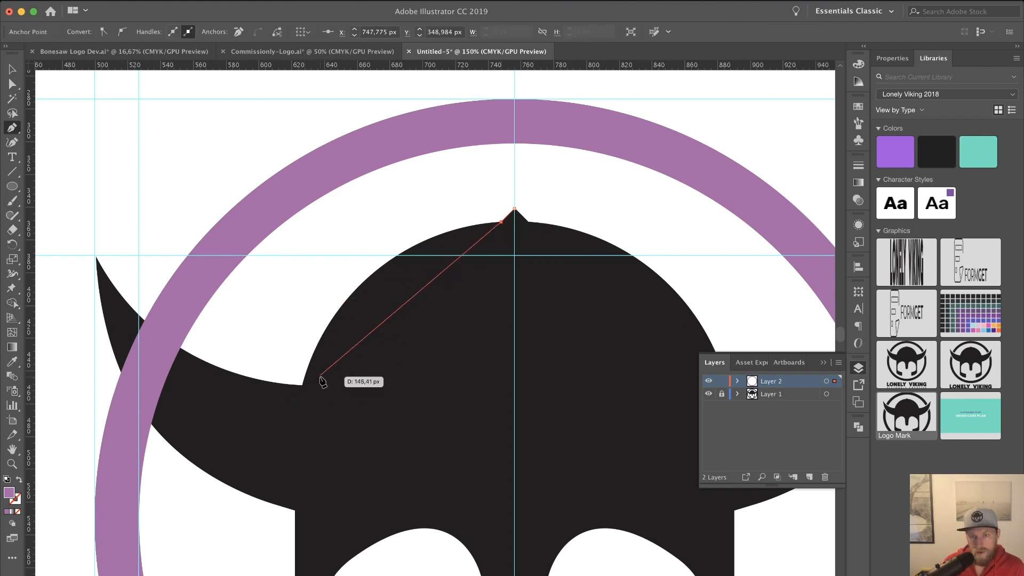
pyautogui.moveTo(303, 385); pyautogui.dragTo(261, 545)
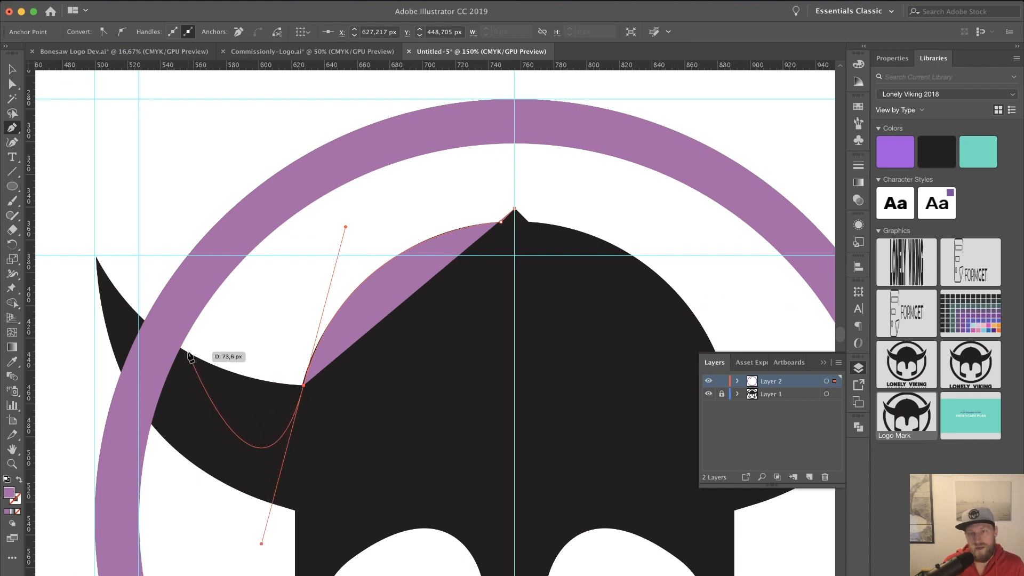
pyautogui.moveTo(188, 352); pyautogui.dragTo(426, 200)
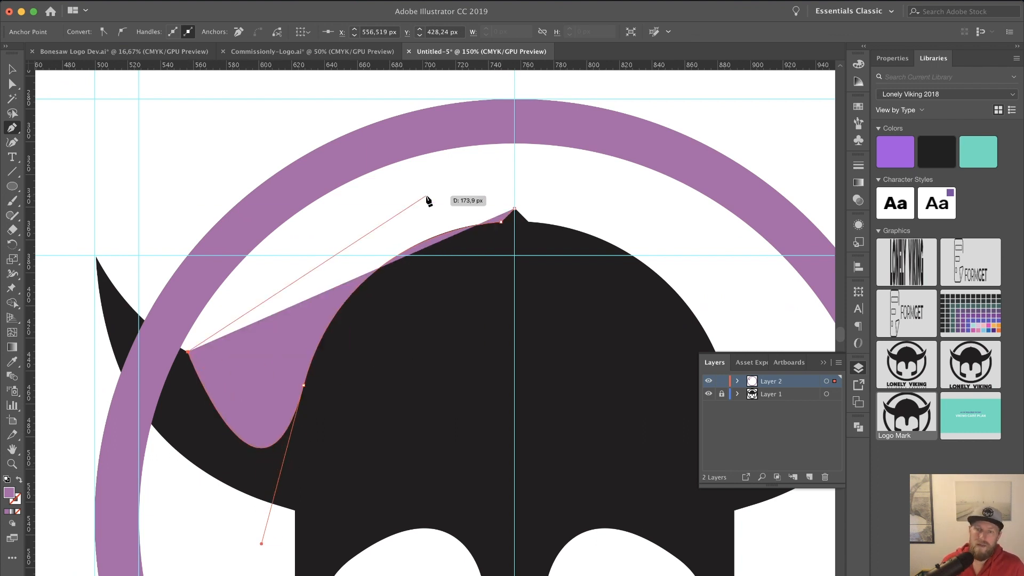
pyautogui.press('Escape')
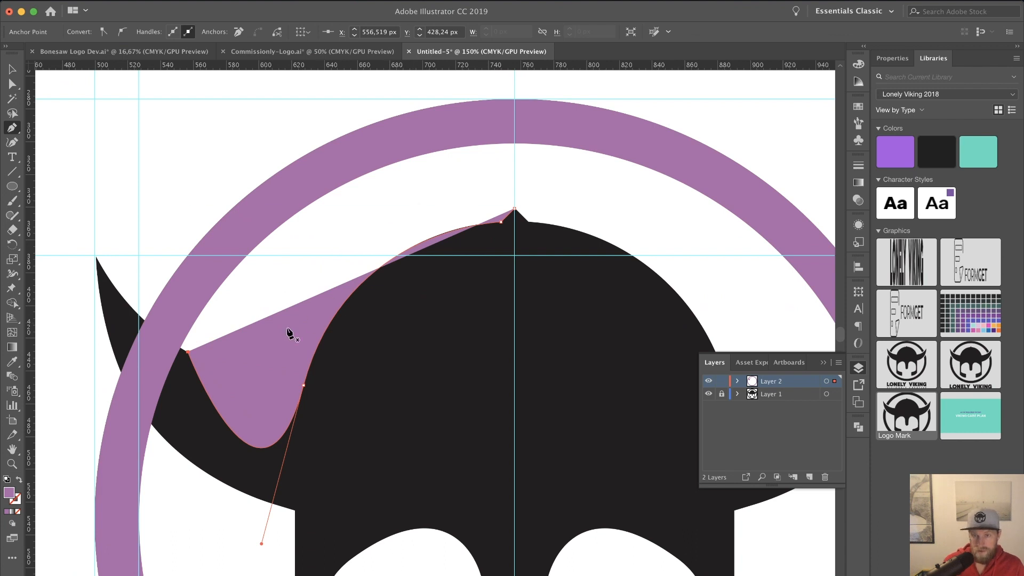
pyautogui.press('super+z')
pyautogui.press('super+z')
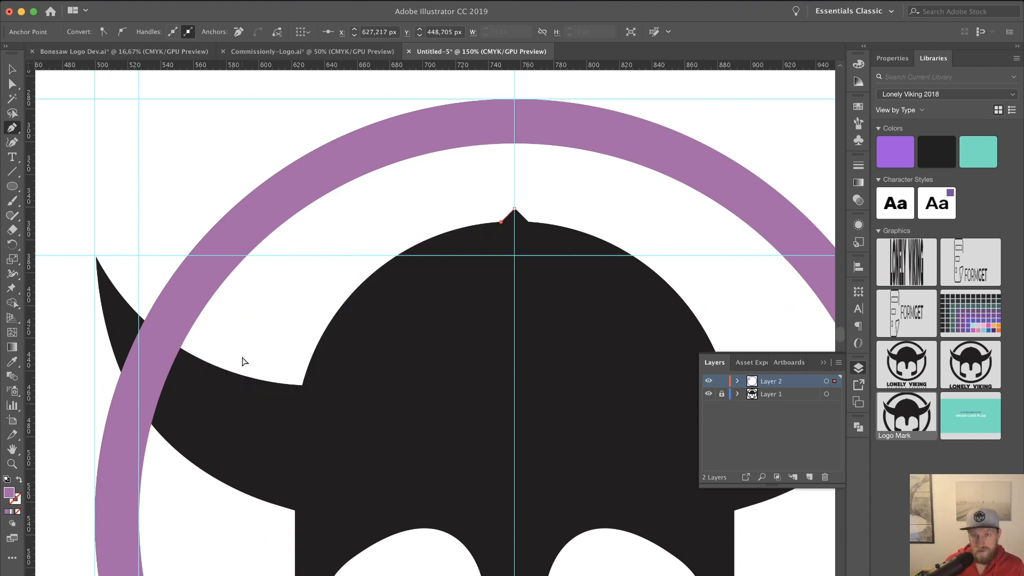
# Step: Trace the dome's left curve through a smooth anchor midway, ending with a corner anchor where the horn begins
pyautogui.moveTo(366, 310); pyautogui.dragTo(310, 325)
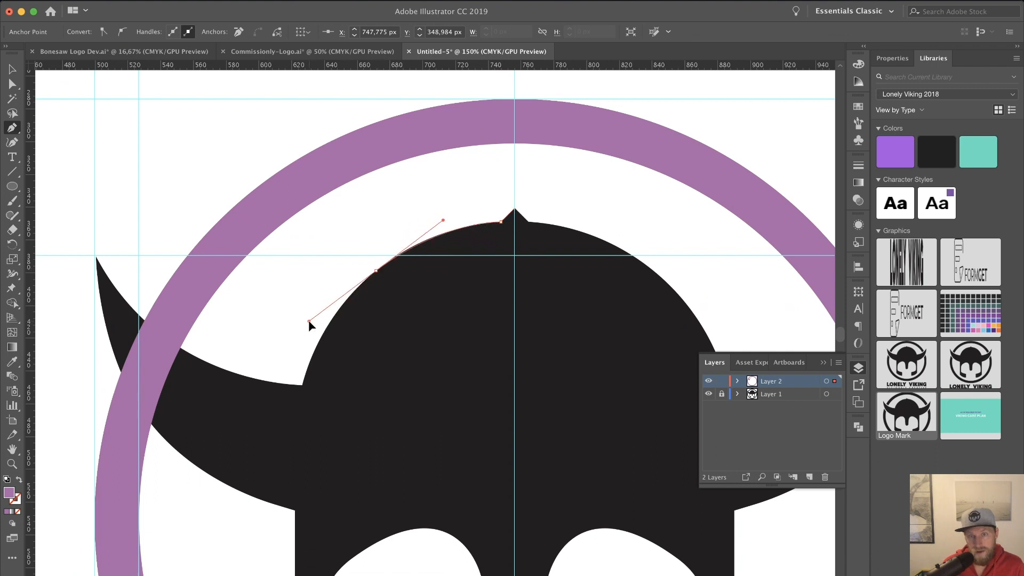
pyautogui.click(303, 385)
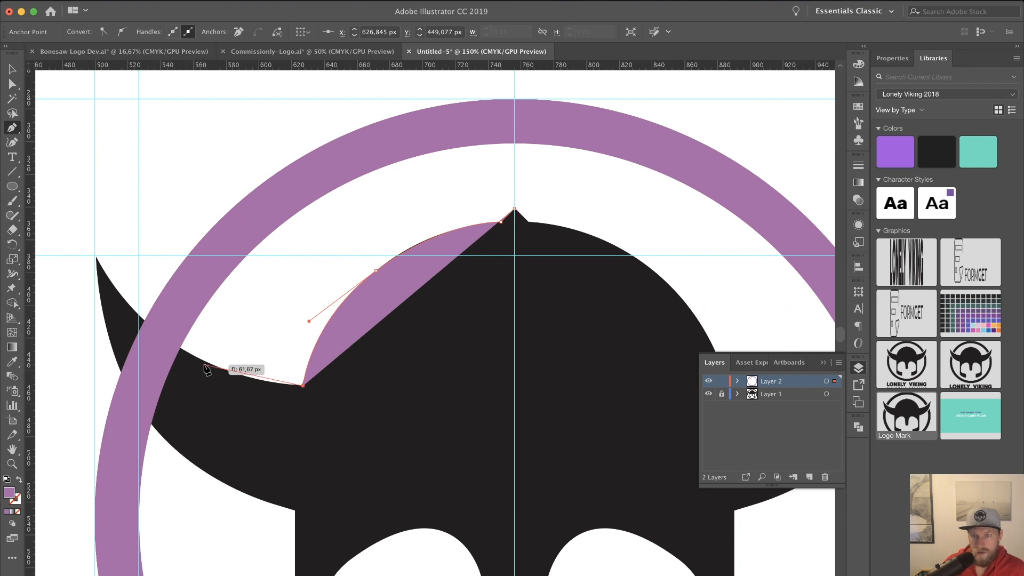
pyautogui.moveTo(207, 363); pyautogui.dragTo(183, 345)
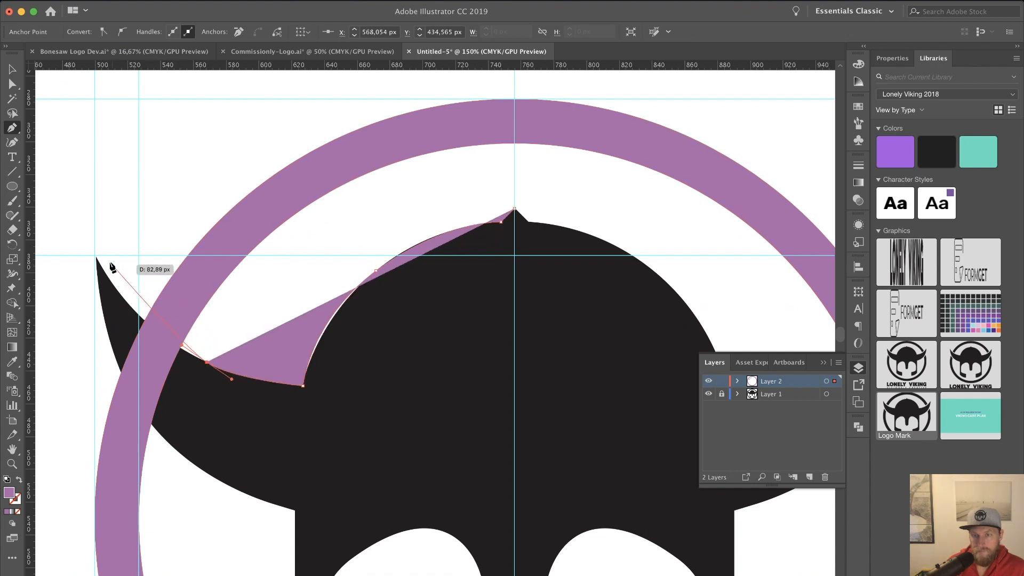
pyautogui.moveTo(94, 258); pyautogui.dragTo(67, 201)
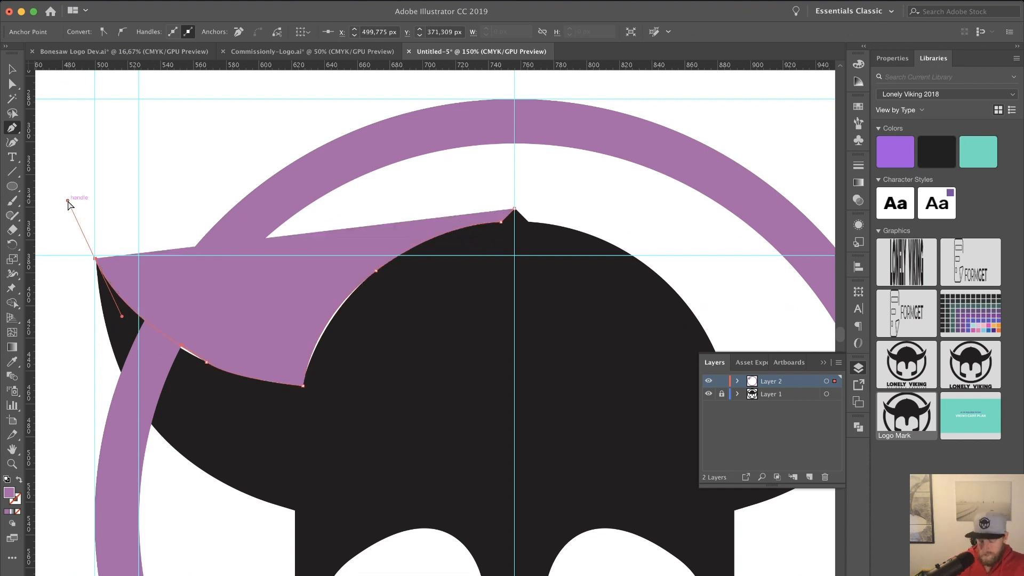
pyautogui.press('super+z')
pyautogui.press('super+z')
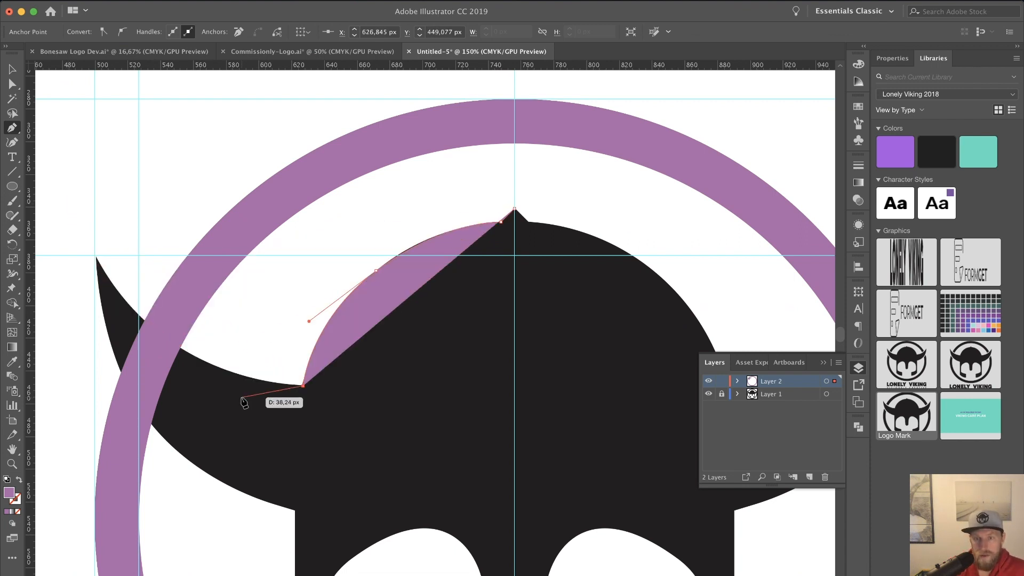
# Step: Trace the left horn's upper edge to its tip and its lower edge back to the helmet's side with curved segments
pyautogui.moveTo(186, 351); pyautogui.dragTo(138, 323)
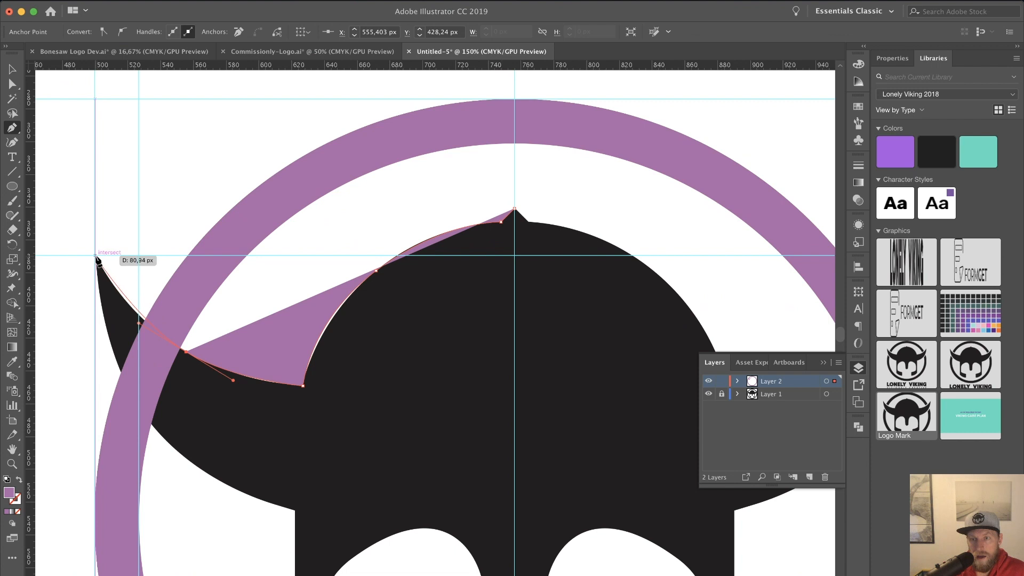
pyautogui.click(96, 256)
pyautogui.moveTo(90, 246); pyautogui.dragTo(265, 519)
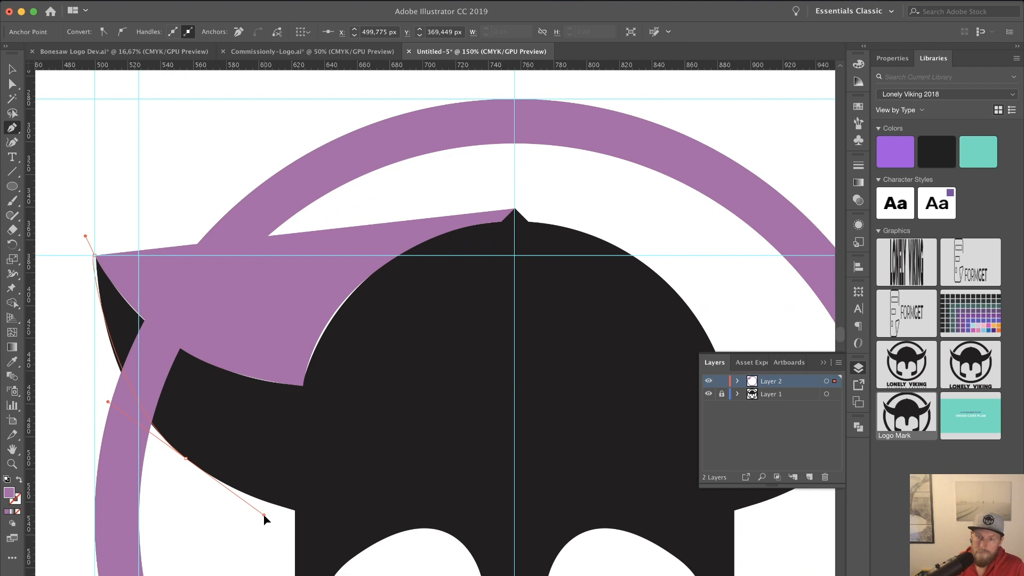
pyautogui.moveTo(264, 518); pyautogui.dragTo(265, 519)
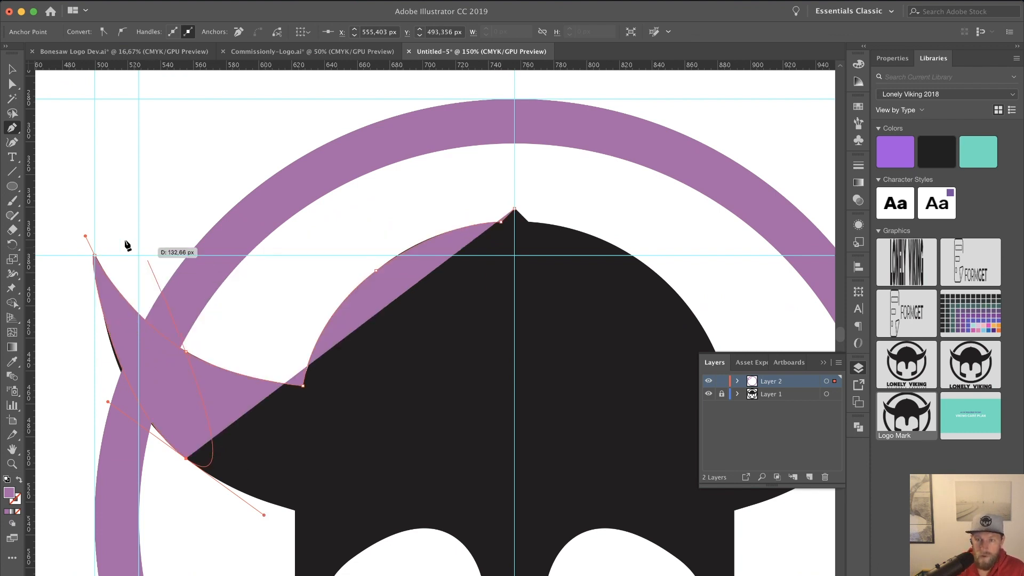
pyautogui.click(297, 512)
# Step: Trace the helmet's straight left side, the rounded lower corner and the bottom of the left cheek guard to its inner edge
pyautogui.scroll(-5, 299, 515)
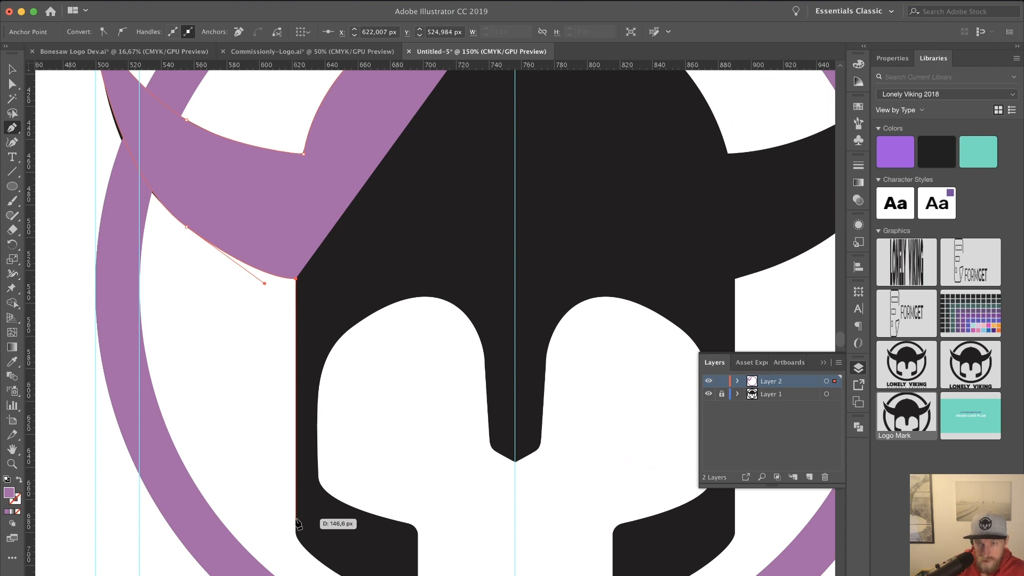
pyautogui.click(296, 518)
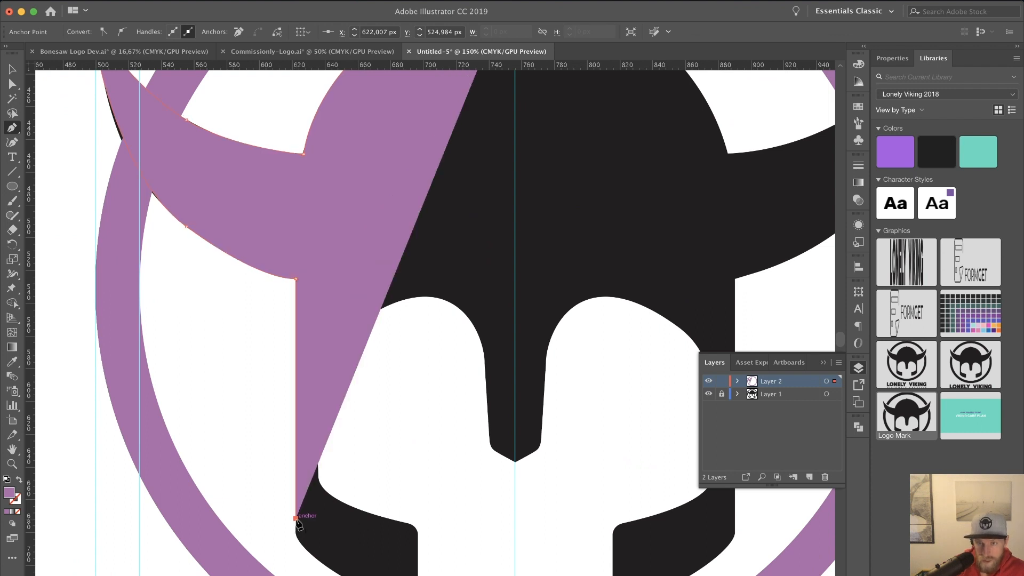
pyautogui.click(304, 549)
pyautogui.moveTo(313, 560); pyautogui.dragTo(322, 563)
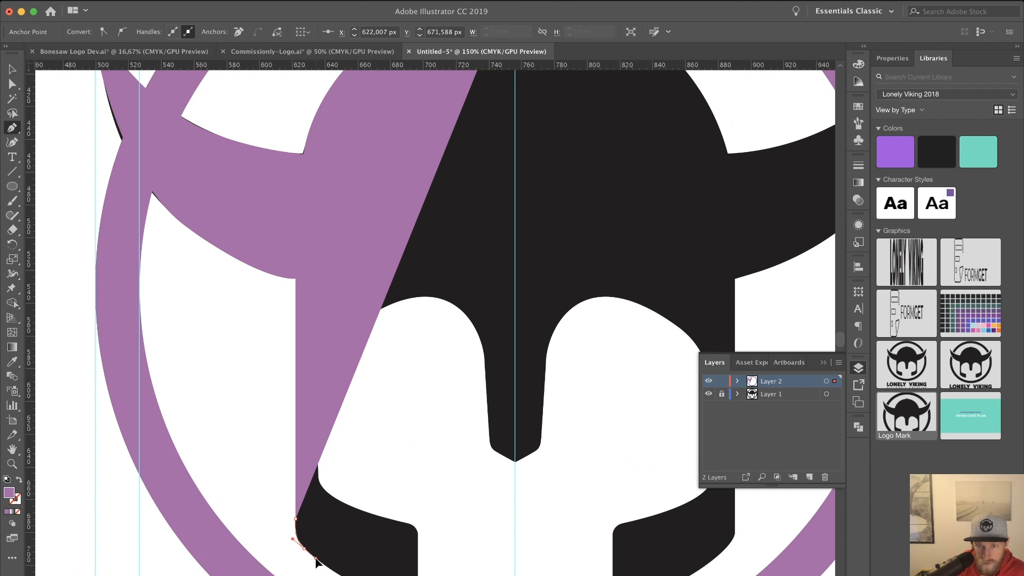
pyautogui.moveTo(316, 558); pyautogui.dragTo(316, 559)
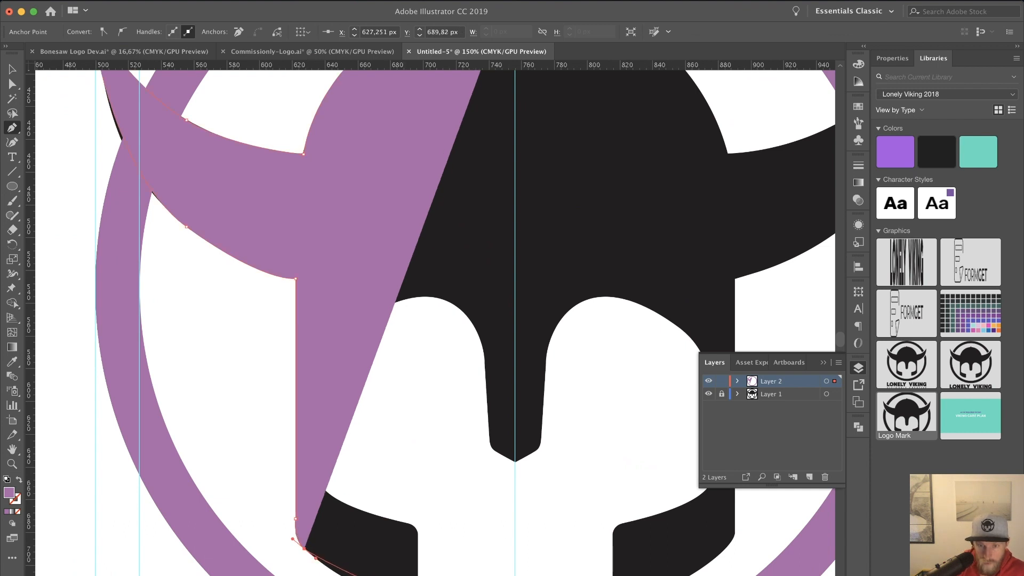
pyautogui.click(352, 575)
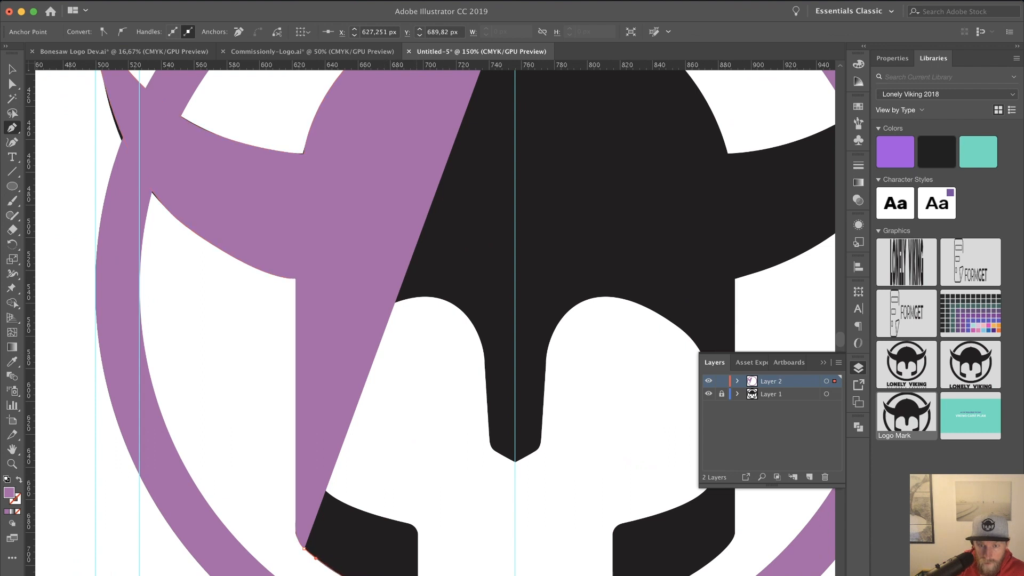
pyautogui.moveTo(394, 575); pyautogui.dragTo(416, 550)
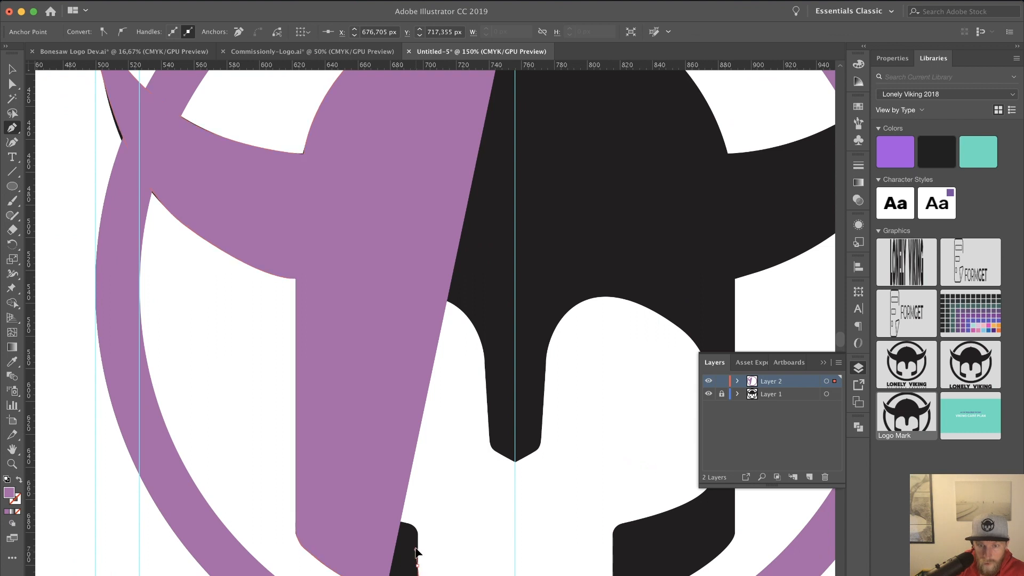
# Step: Set the path's fill to none and trace the left cheek guard's upper edge to the eye opening's lower corner
pyautogui.moveTo(417, 531); pyautogui.dragTo(398, 519)
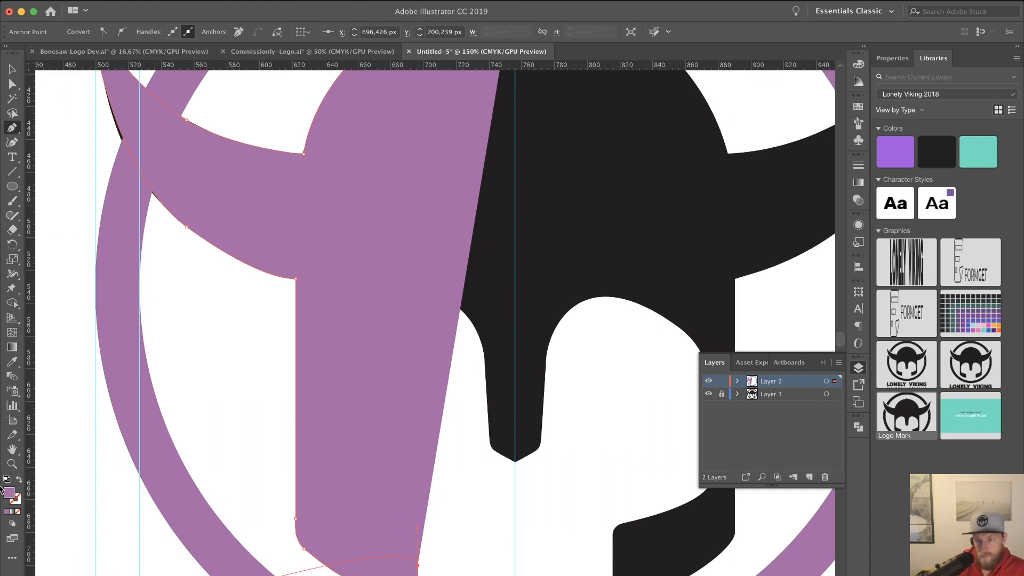
pyautogui.click(19, 512)
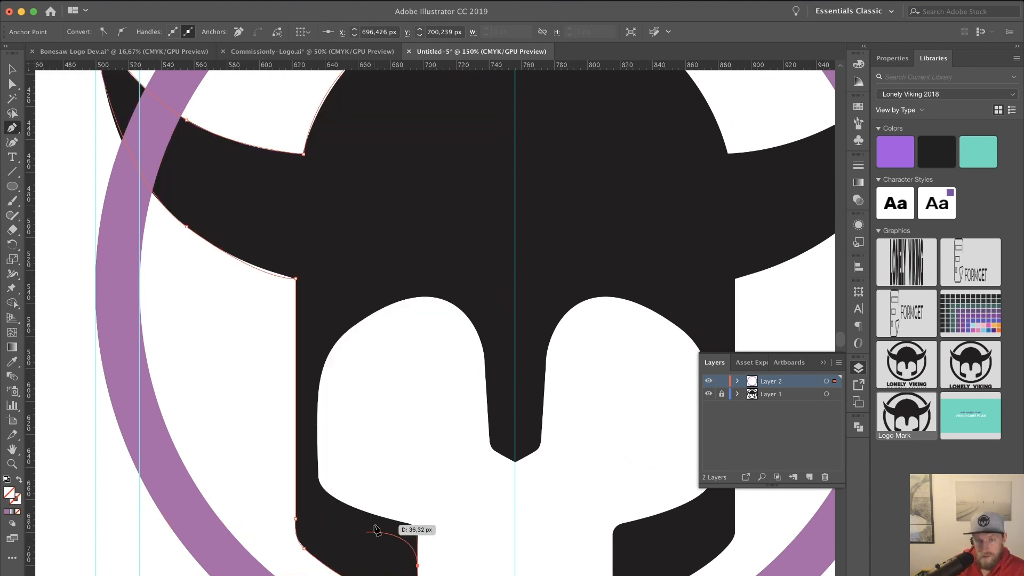
pyautogui.moveTo(387, 518); pyautogui.dragTo(356, 515)
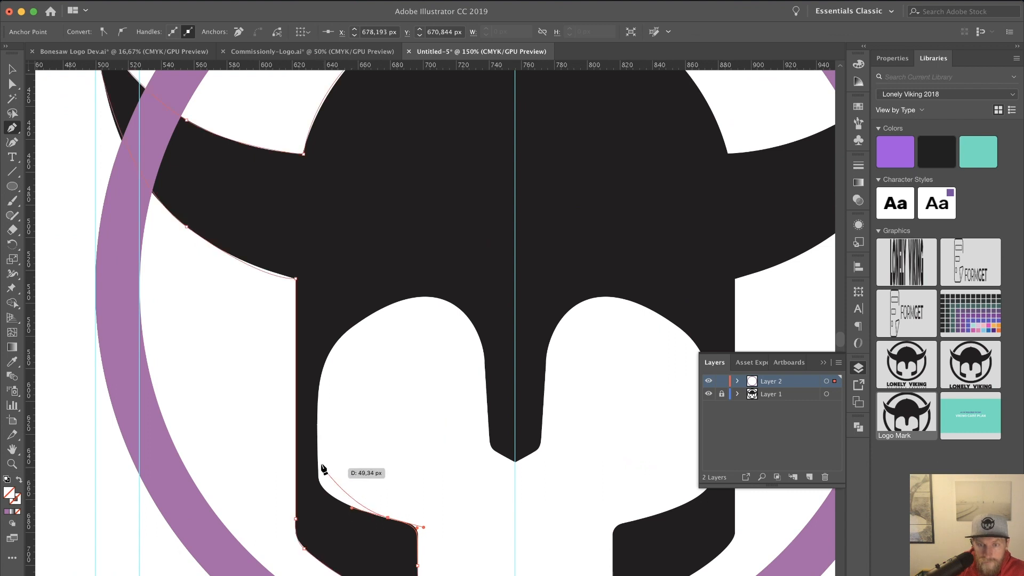
pyautogui.moveTo(318, 447); pyautogui.dragTo(317, 381)
pyautogui.press('super+z')
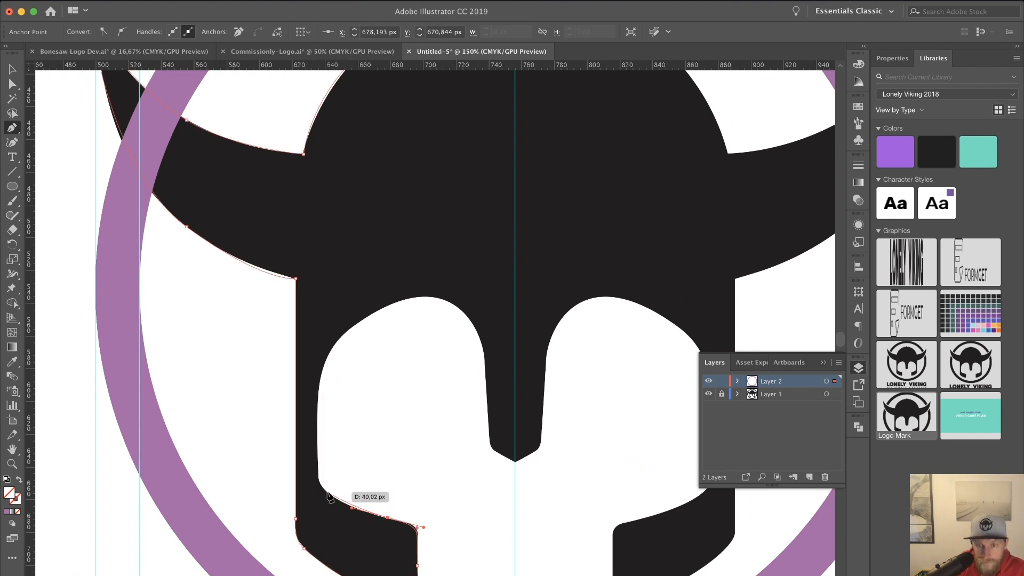
pyautogui.moveTo(327, 492); pyautogui.dragTo(316, 483)
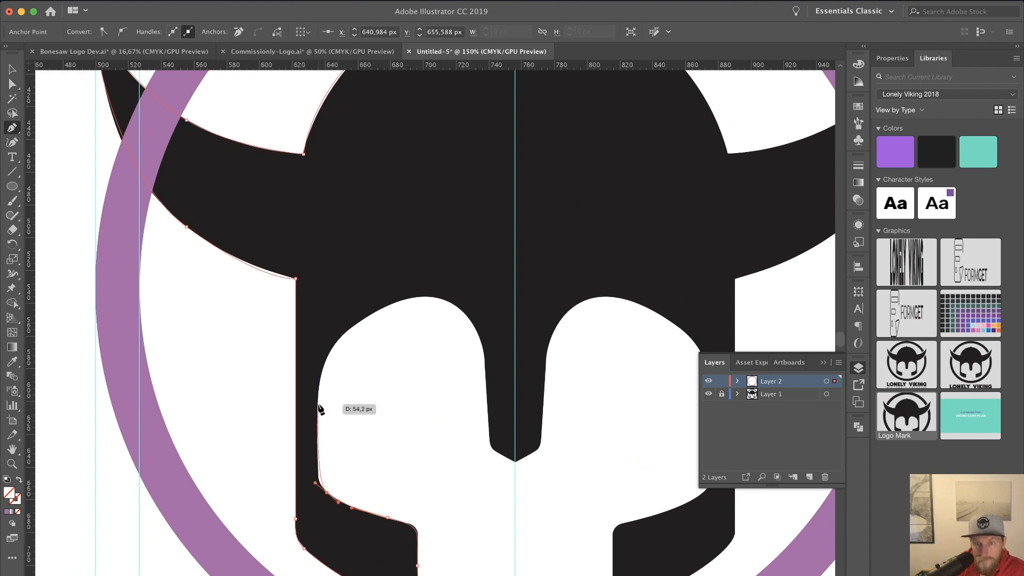
# Step: Trace the left eye opening's outer side and upper arch with curved Pen tool segments
pyautogui.moveTo(316, 404); pyautogui.dragTo(316, 349)
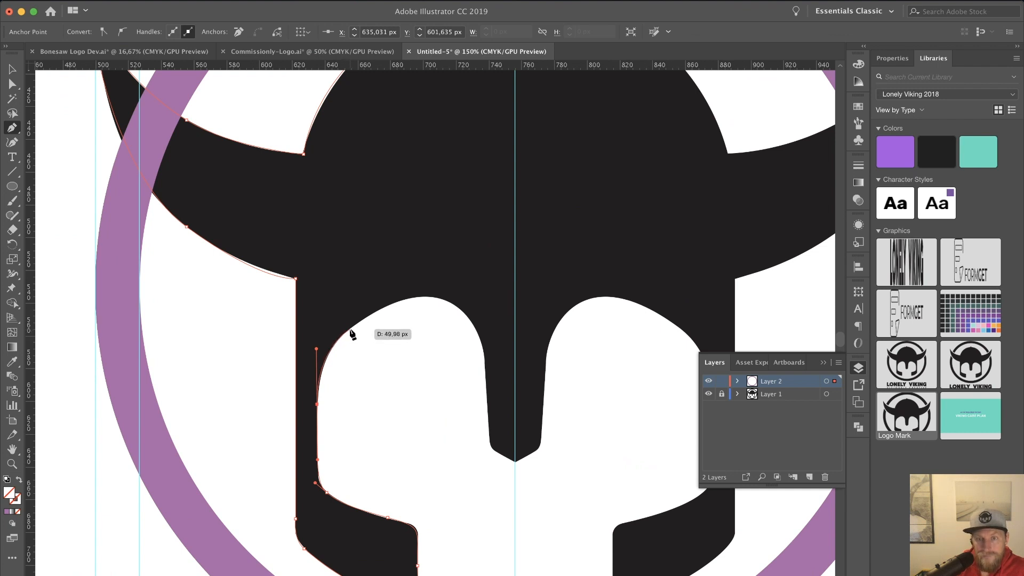
pyautogui.moveTo(349, 329)
pyautogui.mouseDown()
pyautogui.moveTo(368, 320)
pyautogui.moveTo(359, 323)
pyautogui.mouseUp()
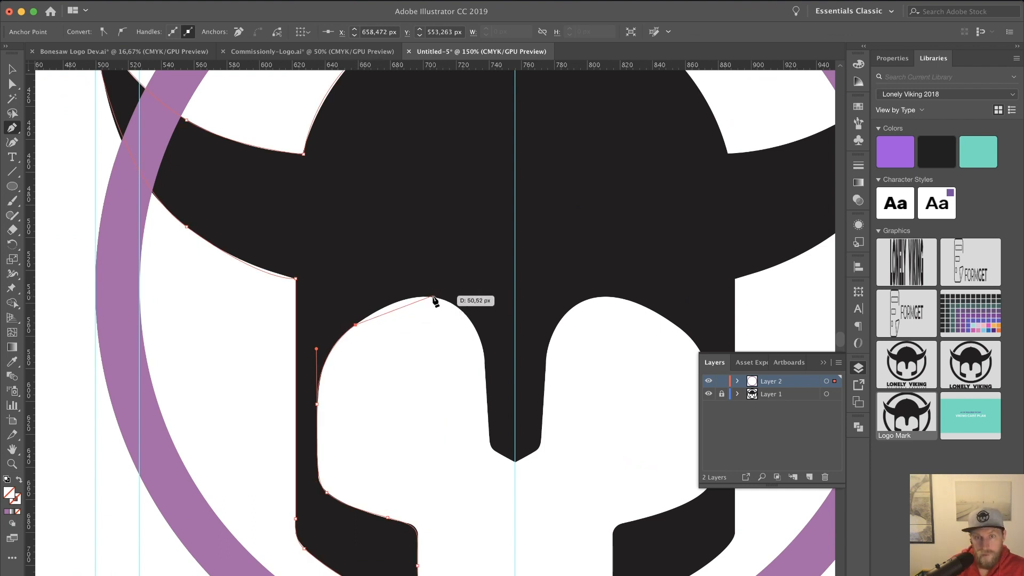
pyautogui.moveTo(432, 297); pyautogui.dragTo(467, 304)
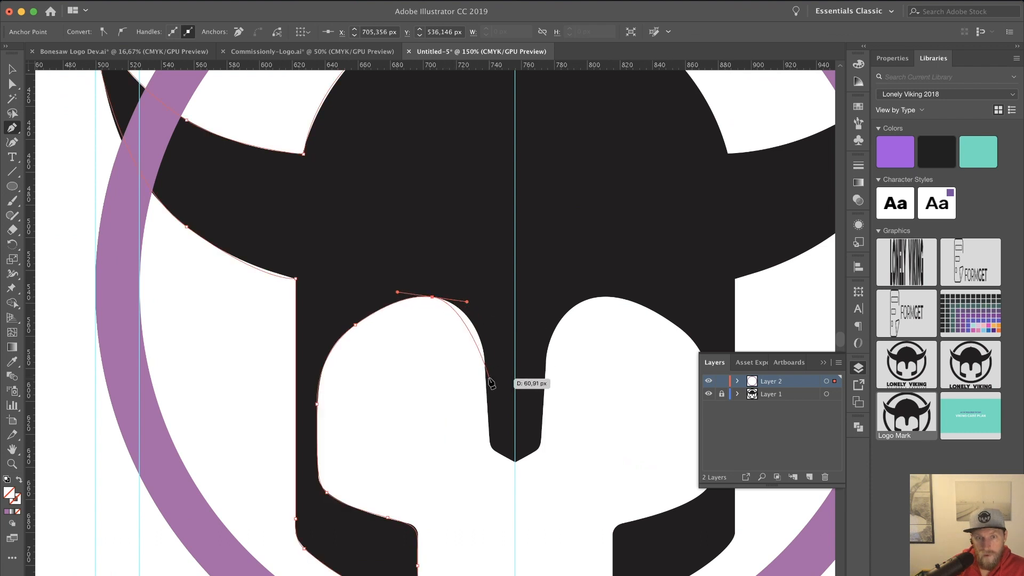
# Step: Trace the nose guard's left edge and its rounded lower corner down to the tip on the centre guide
pyautogui.moveTo(485, 370); pyautogui.dragTo(488, 407)
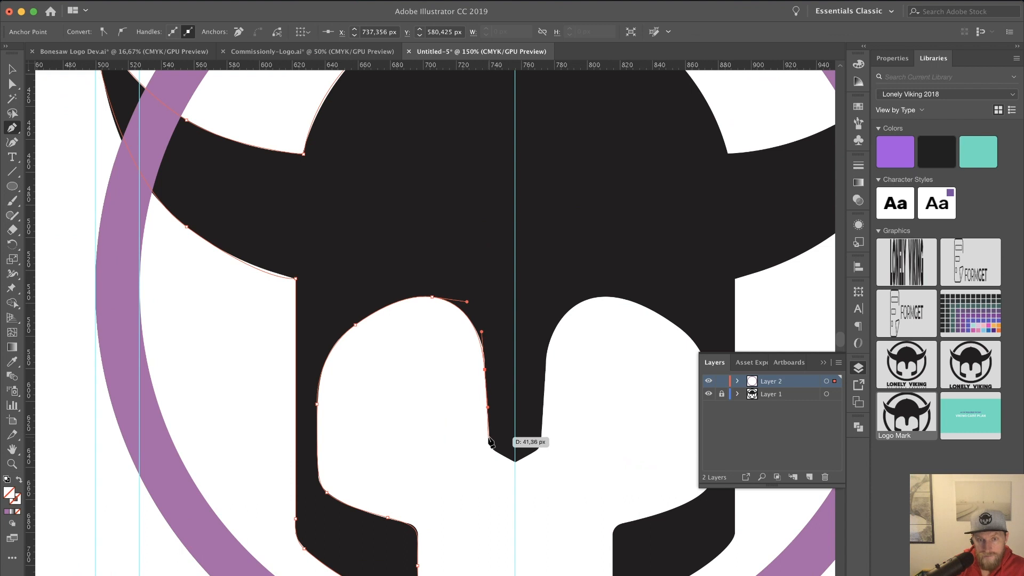
pyautogui.click(490, 437)
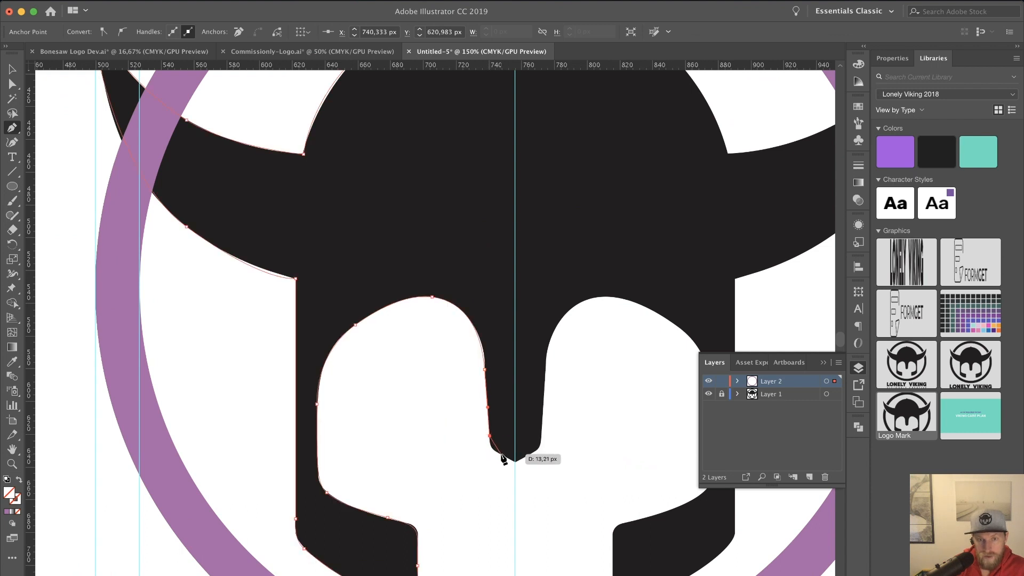
pyautogui.moveTo(499, 454); pyautogui.dragTo(503, 457)
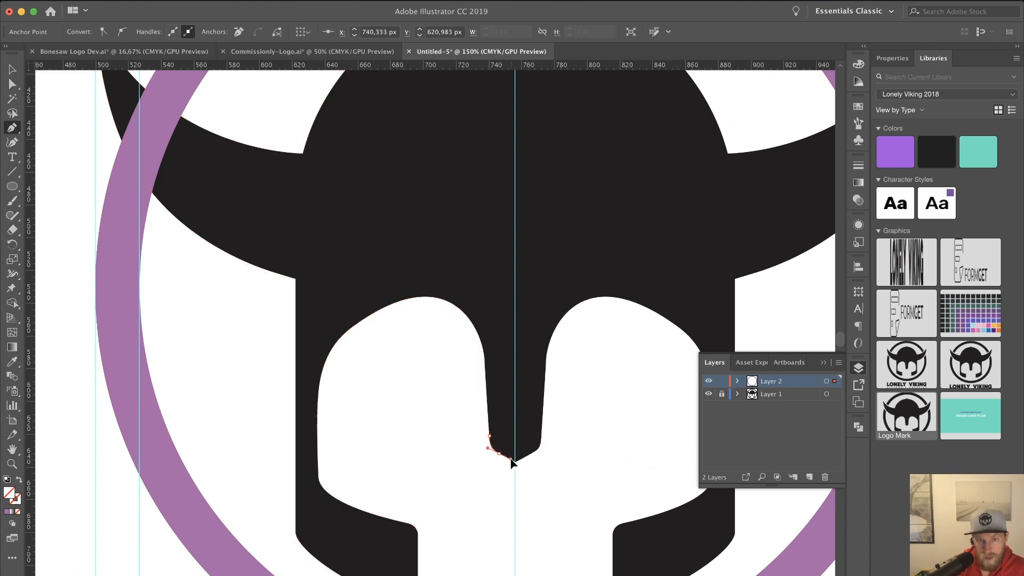
pyautogui.moveTo(511, 462); pyautogui.dragTo(511, 462)
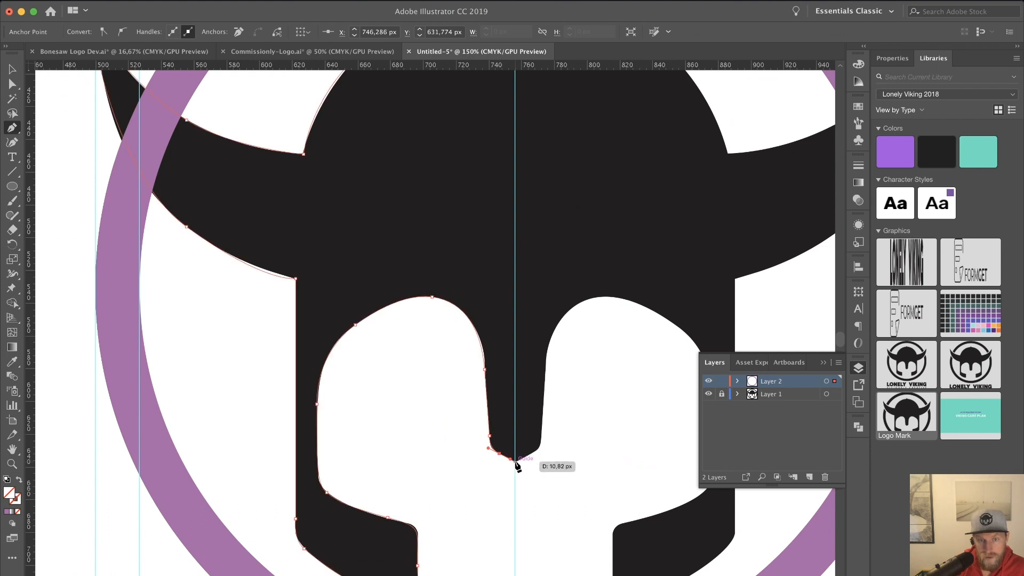
# Step: Close the path at the helmet's top point on the centre guide and fill the left half with solid purple
pyautogui.scroll(10, 522, 405)
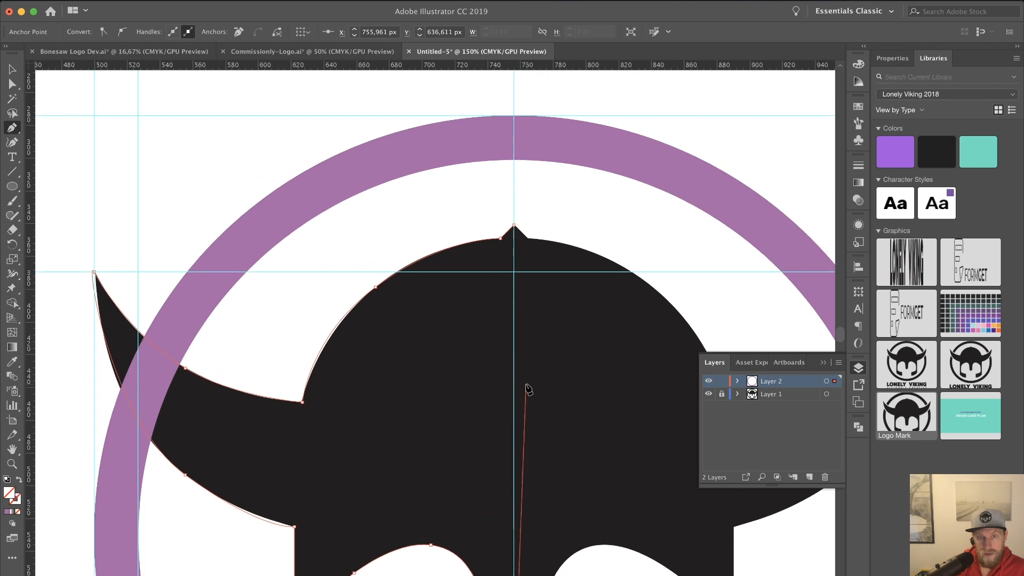
pyautogui.click(514, 227)
pyautogui.scroll(-7, 466, 327)
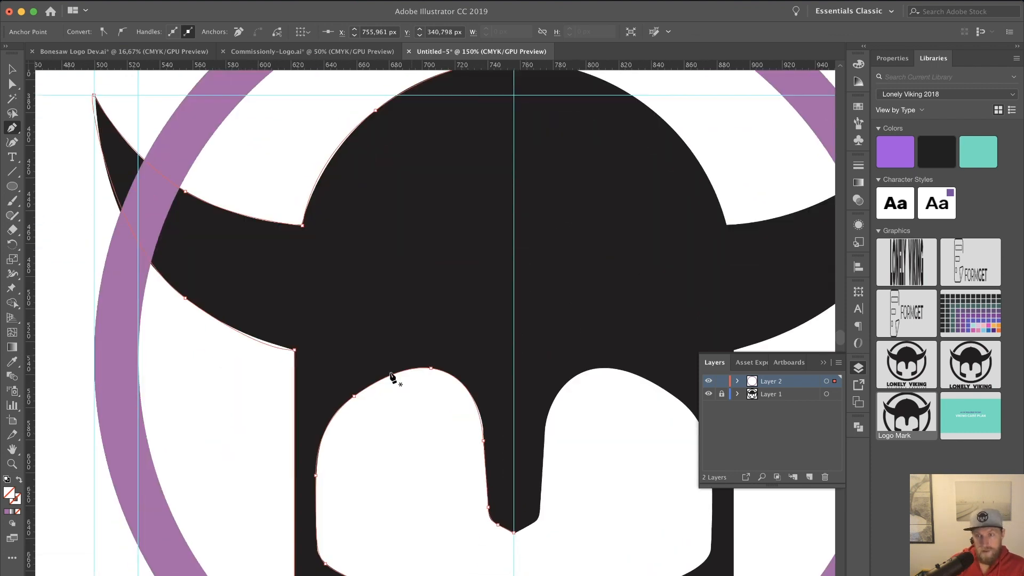
pyautogui.click(6, 513)
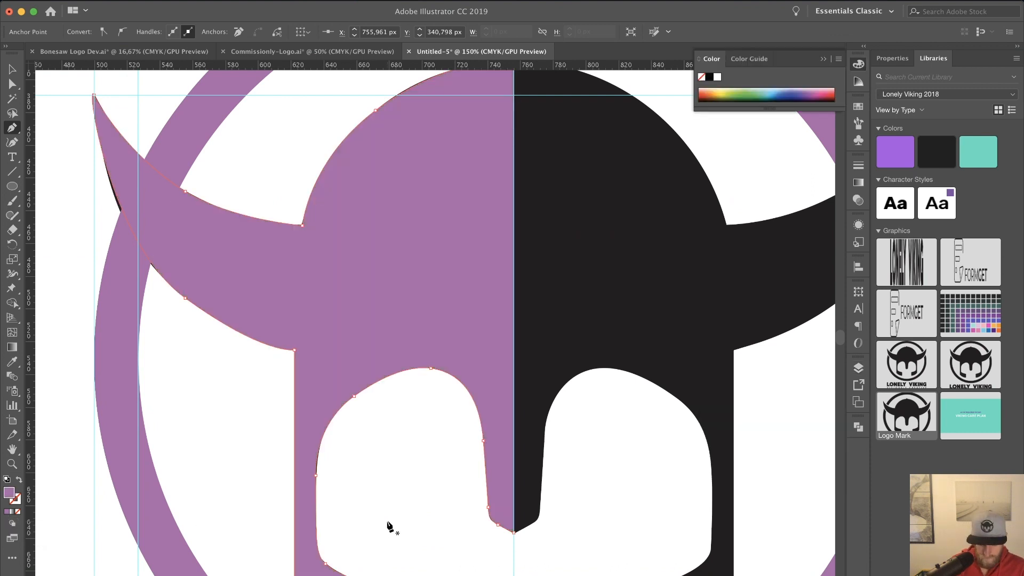
pyautogui.scroll(-3, 389, 527)
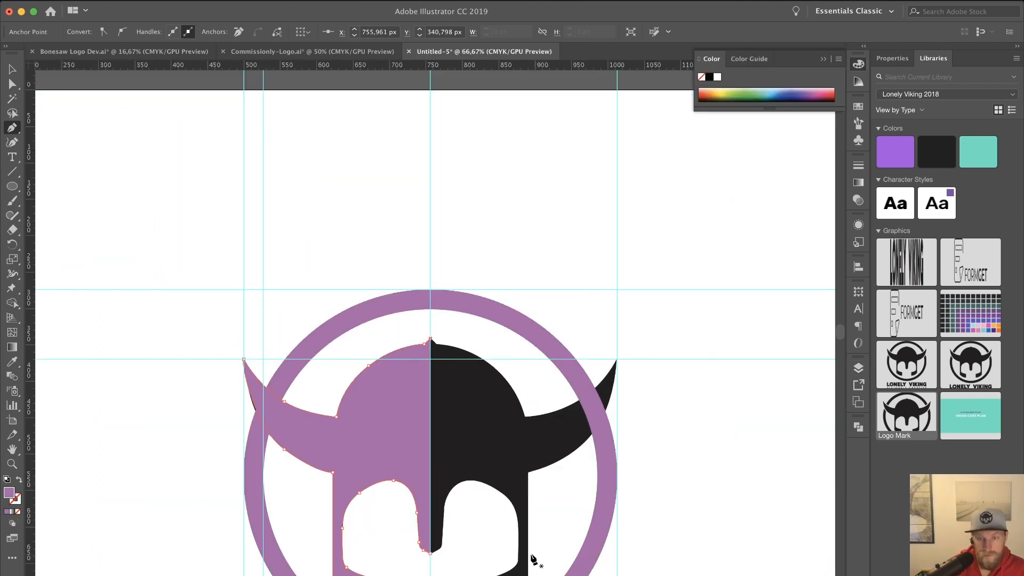
pyautogui.scroll(-5, 537, 560)
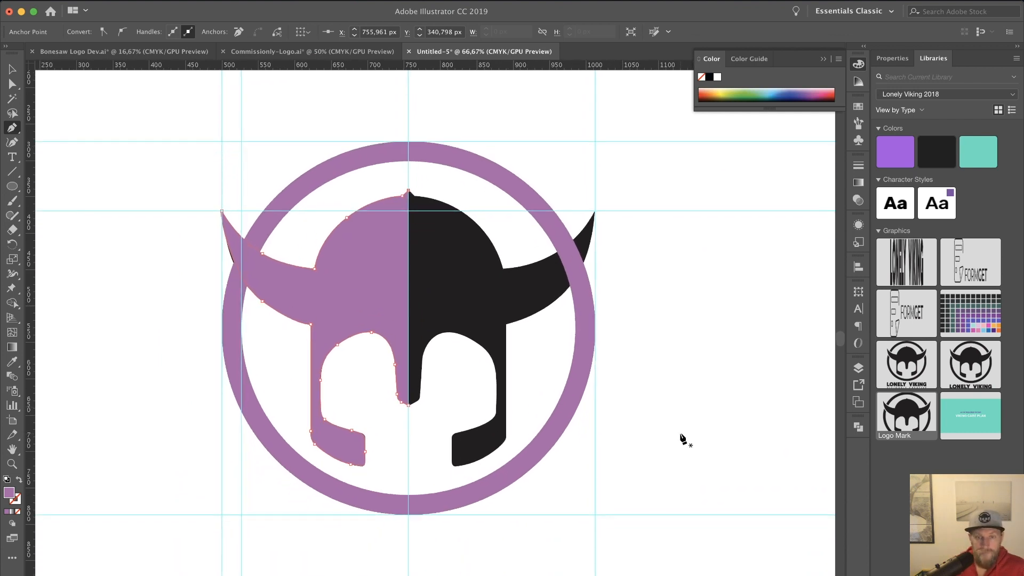
# Step: Hide Layer 1 with the original logo, deselect the traced path and hide the guides
pyautogui.click(858, 369)
pyautogui.click(737, 395)
pyautogui.click(739, 398)
pyautogui.click(708, 395)
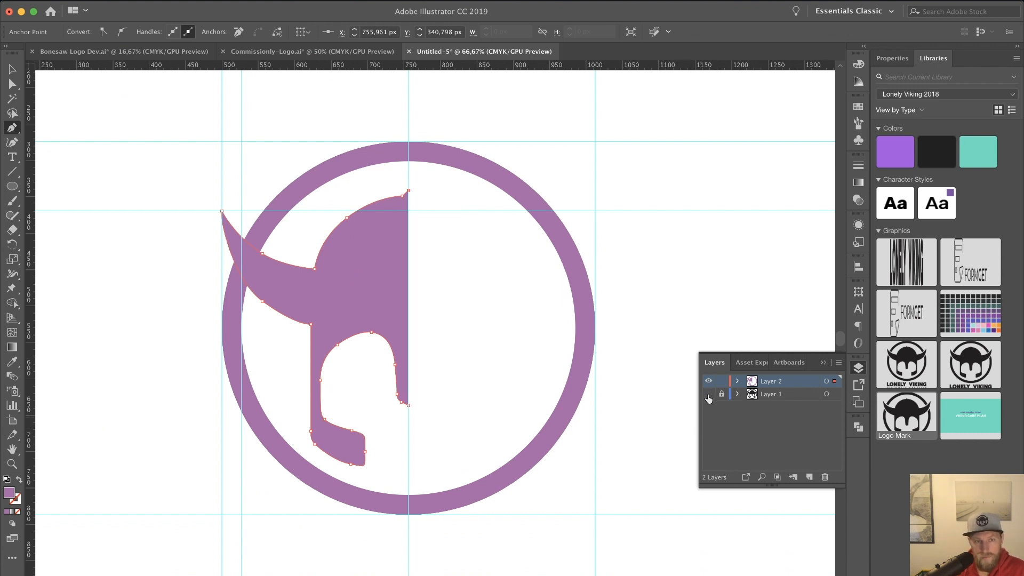
pyautogui.press('v')
pyautogui.click(614, 422)
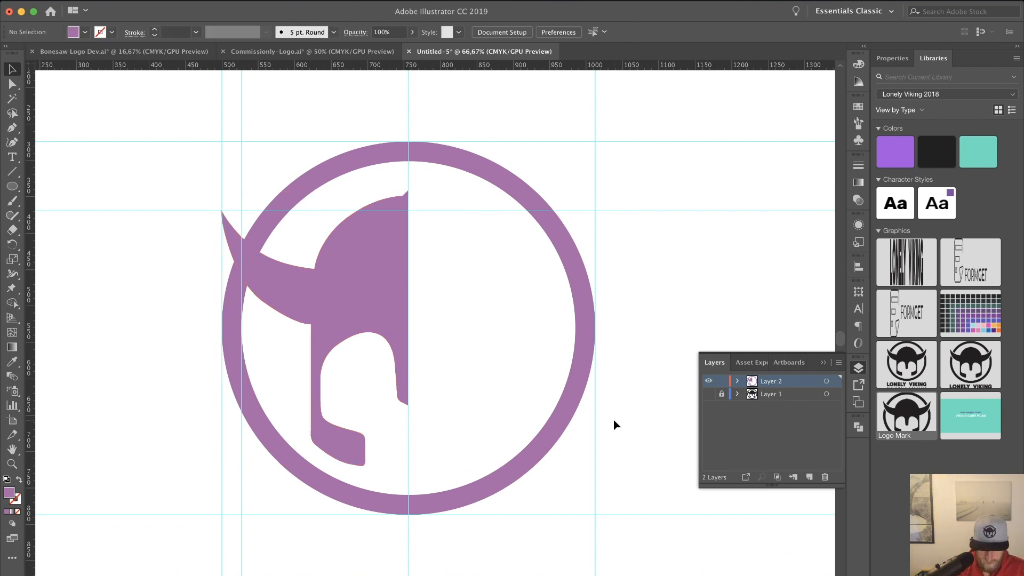
pyautogui.press('super+semicolon')
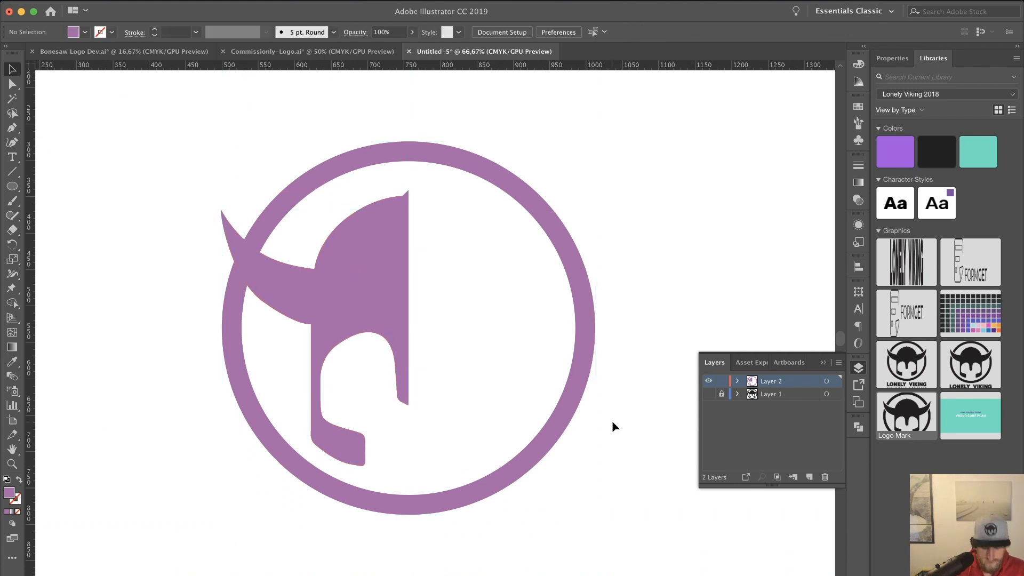
# Step: Adjust the curve handle on the left horn's lower edge to refine the curve where it meets the helmet's side
pyautogui.press('super+equal')
pyautogui.press('super+equal')
pyautogui.press('super+equal')
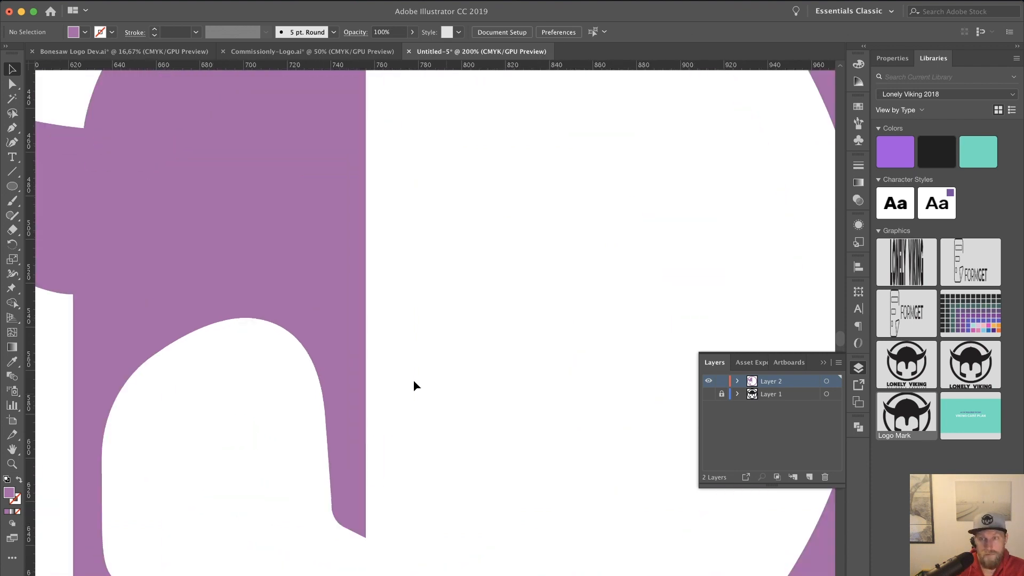
pyautogui.hscroll(-10, 416, 441)
pyautogui.scroll(4, 416, 441)
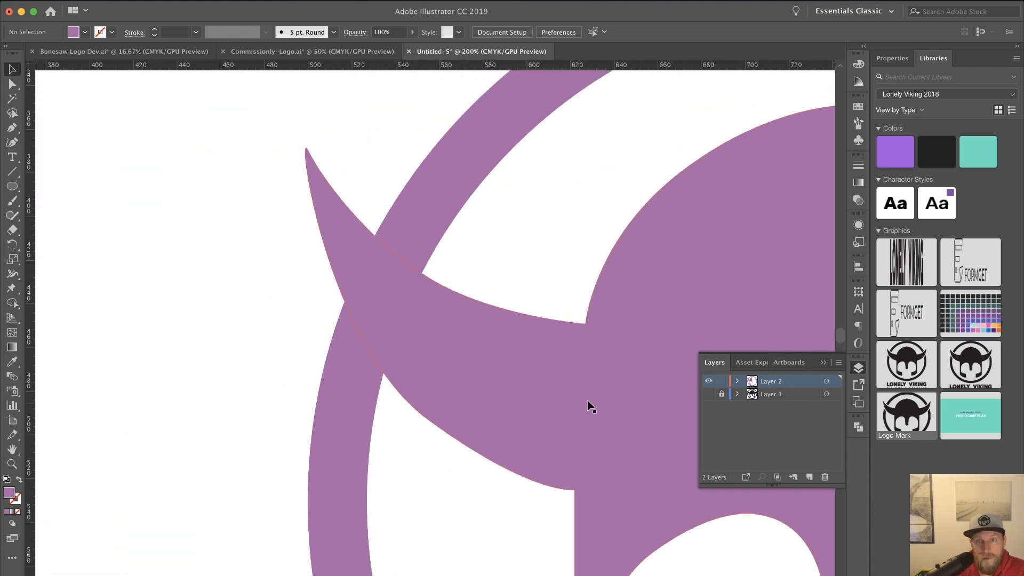
pyautogui.moveTo(606, 427); pyautogui.dragTo(485, 366)
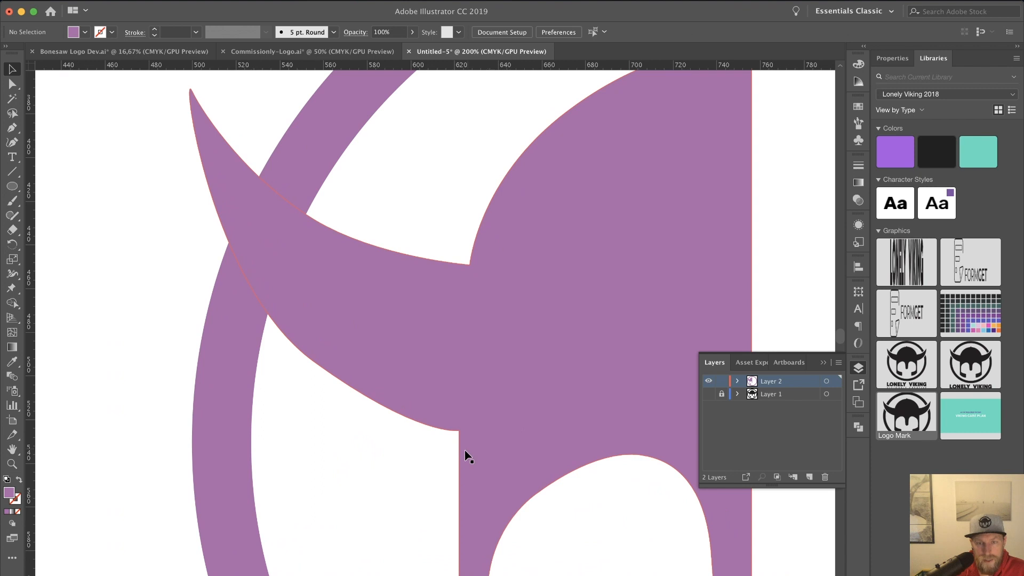
pyautogui.press('a')
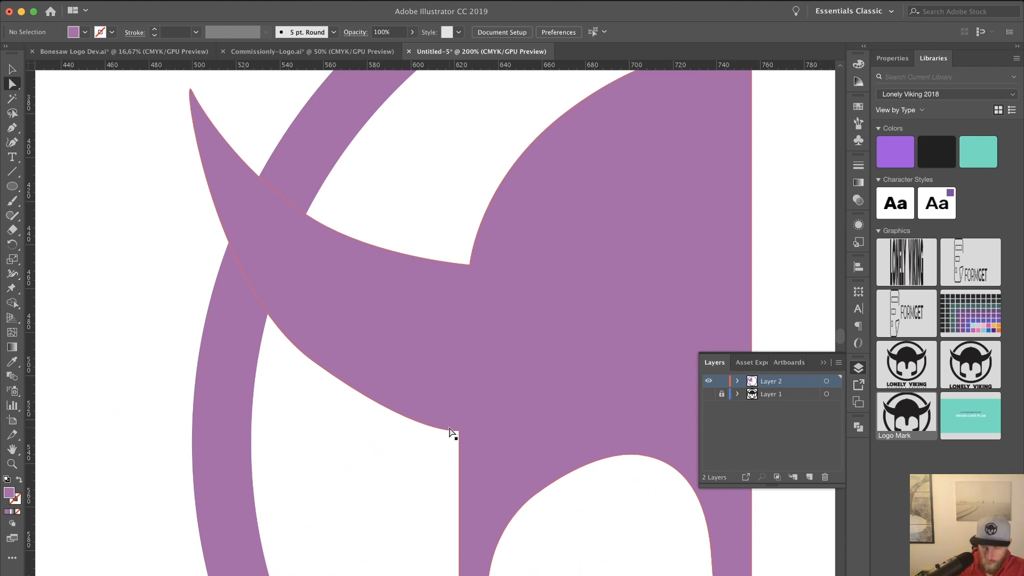
pyautogui.click(443, 430)
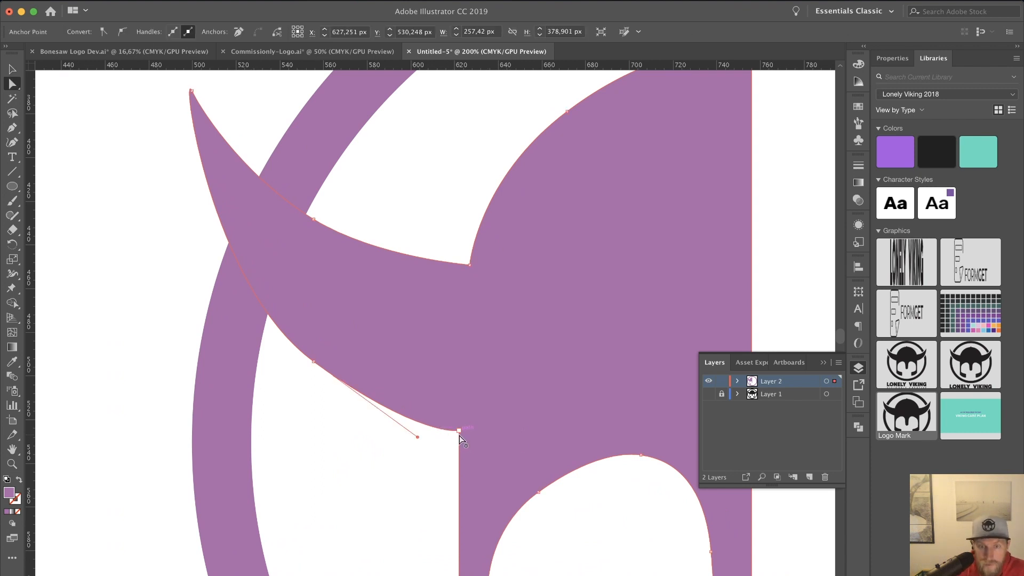
pyautogui.moveTo(418, 440); pyautogui.dragTo(412, 434)
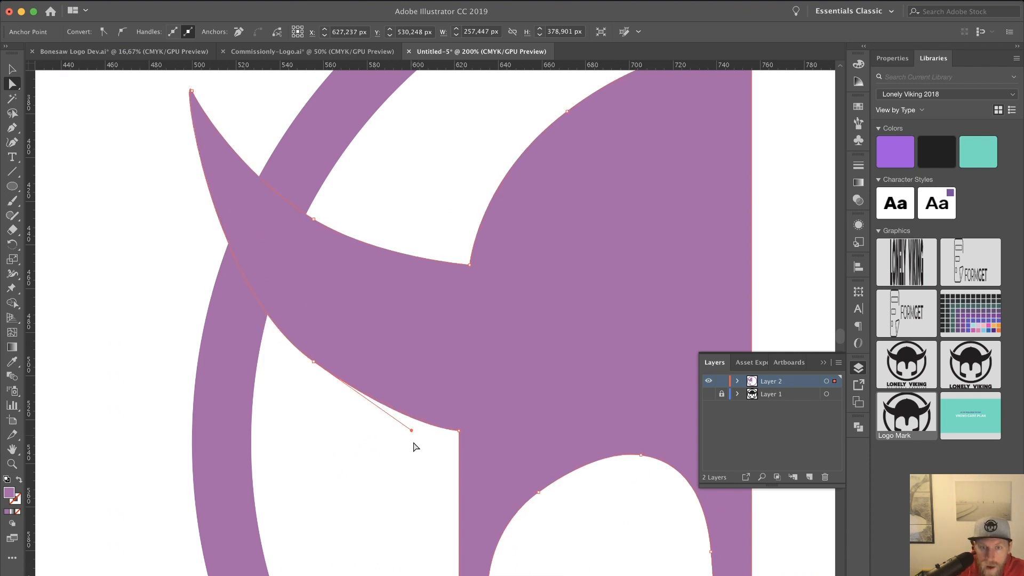
pyautogui.click(417, 465)
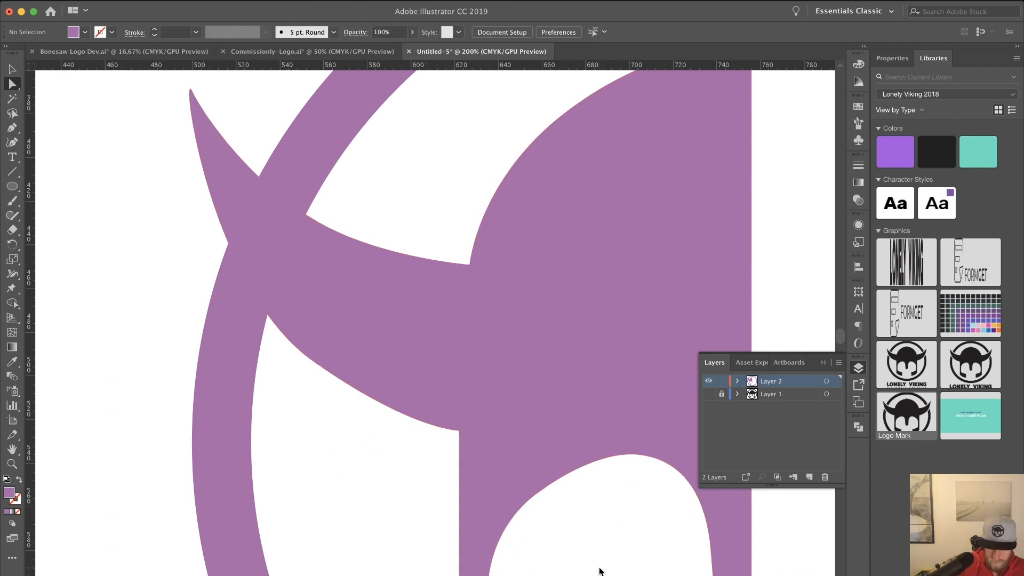
# Step: Select the helmet's left half and reflect a copy of it across the vertical axis
pyautogui.press('super+minus')
pyautogui.press('super+minus')
pyautogui.press('super+minus')
pyautogui.moveTo(609, 499); pyautogui.dragTo(391, 468)
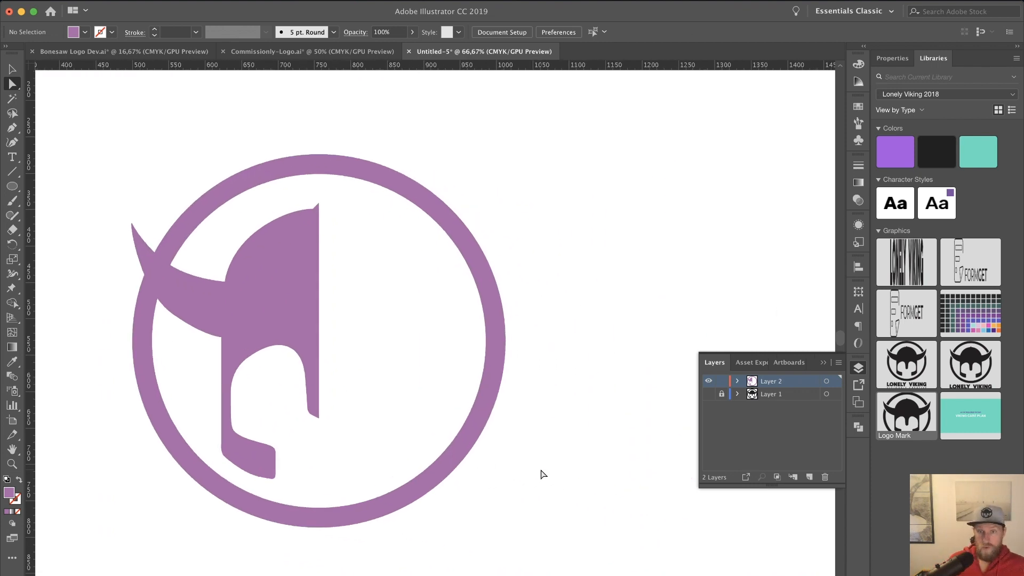
pyautogui.click(282, 309)
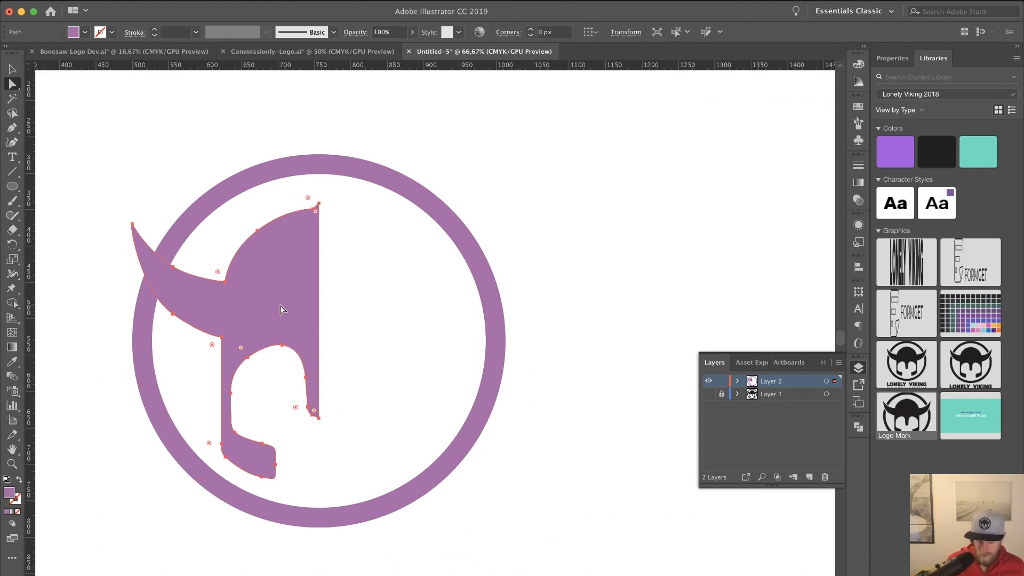
pyautogui.scroll(-1, 282, 306)
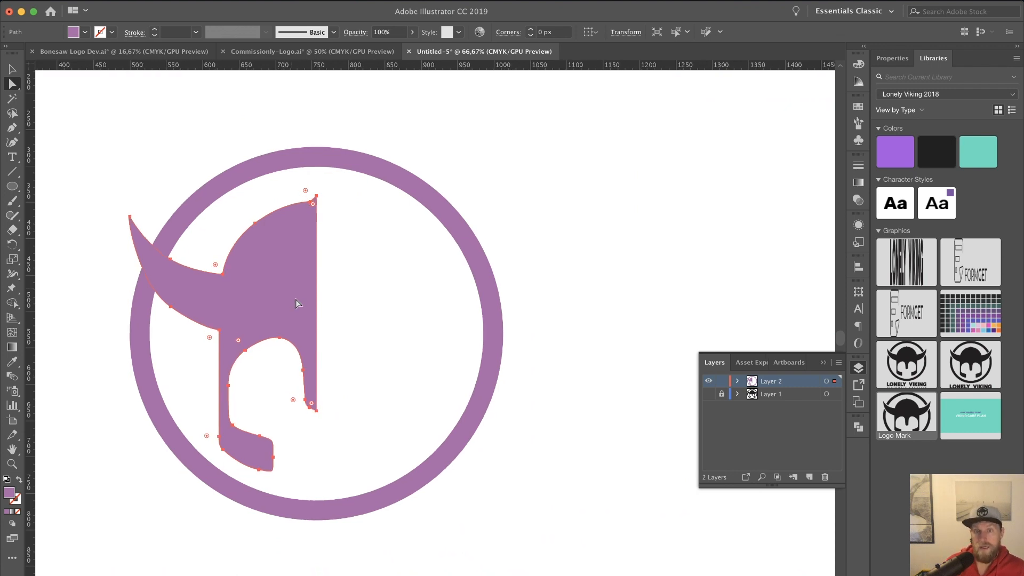
pyautogui.click(159, 0)
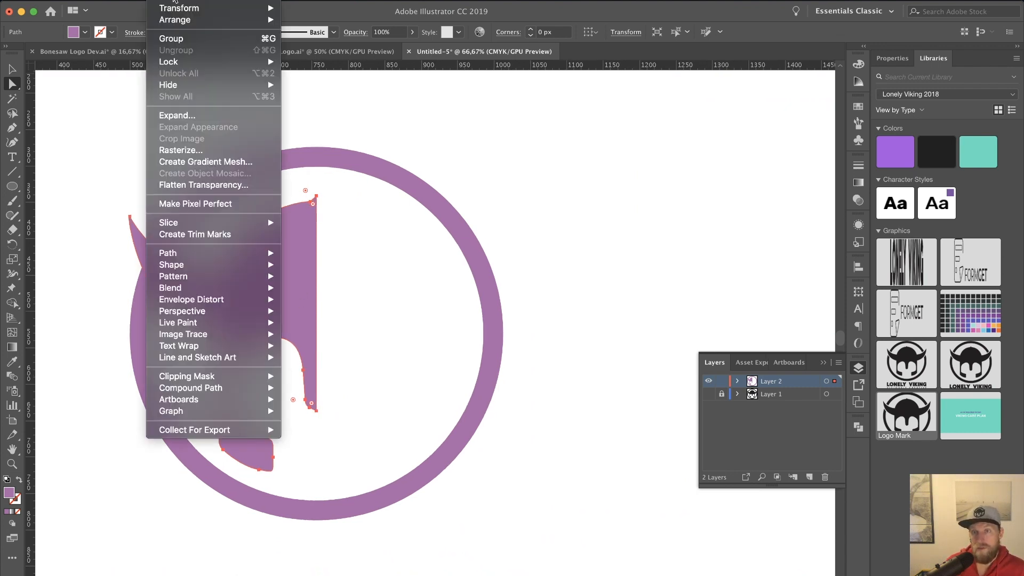
pyautogui.moveTo(177, 7)
pyautogui.click(317, 54)
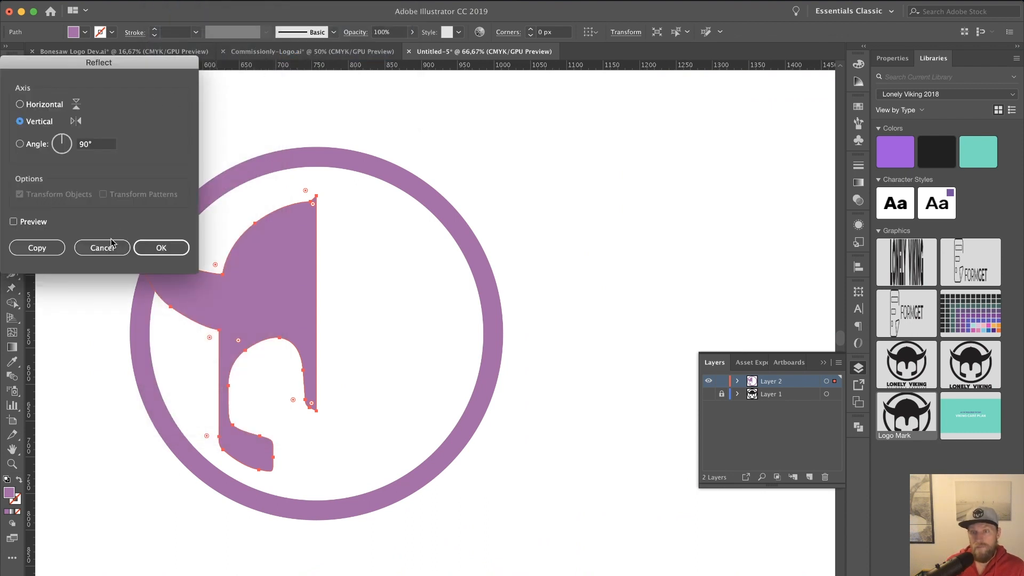
pyautogui.click(159, 248)
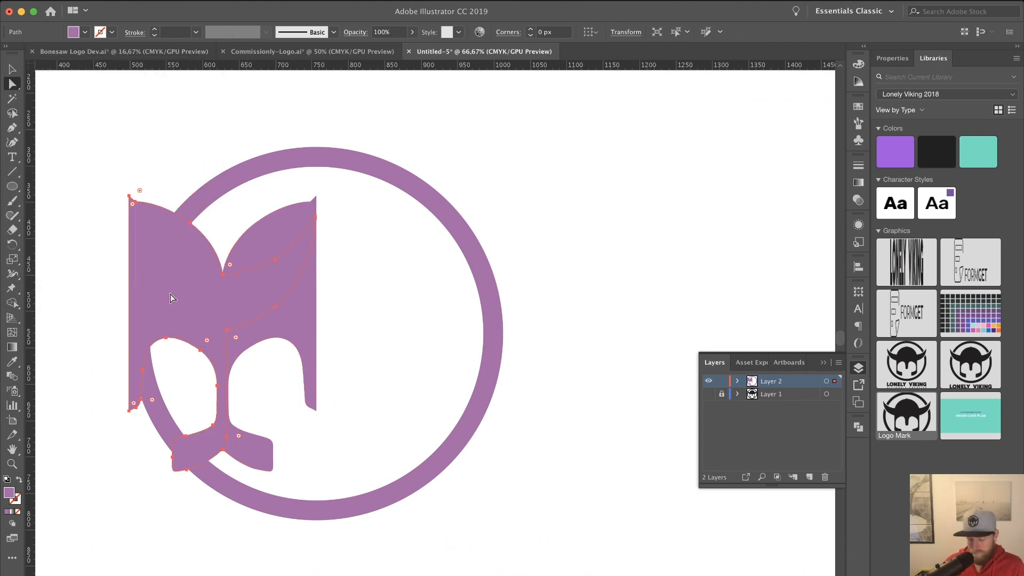
# Step: Move the mirrored half to the right so it meets the left half along the helmet's centre line
pyautogui.press('v')
pyautogui.moveTo(171, 293); pyautogui.dragTo(358, 303)
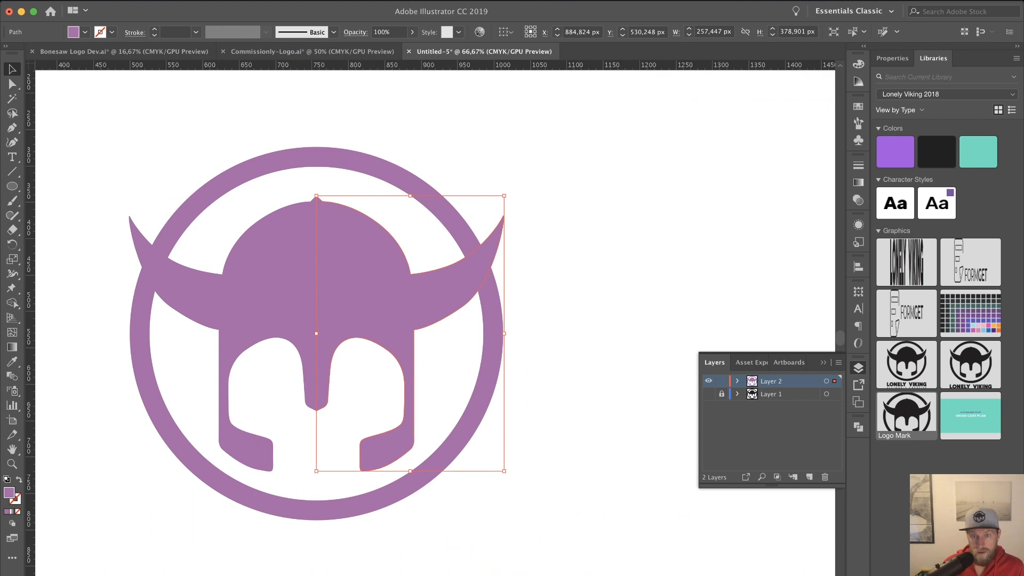
pyautogui.click(469, 367)
pyautogui.click(287, 282)
pyautogui.click(356, 267)
pyautogui.click(250, 390)
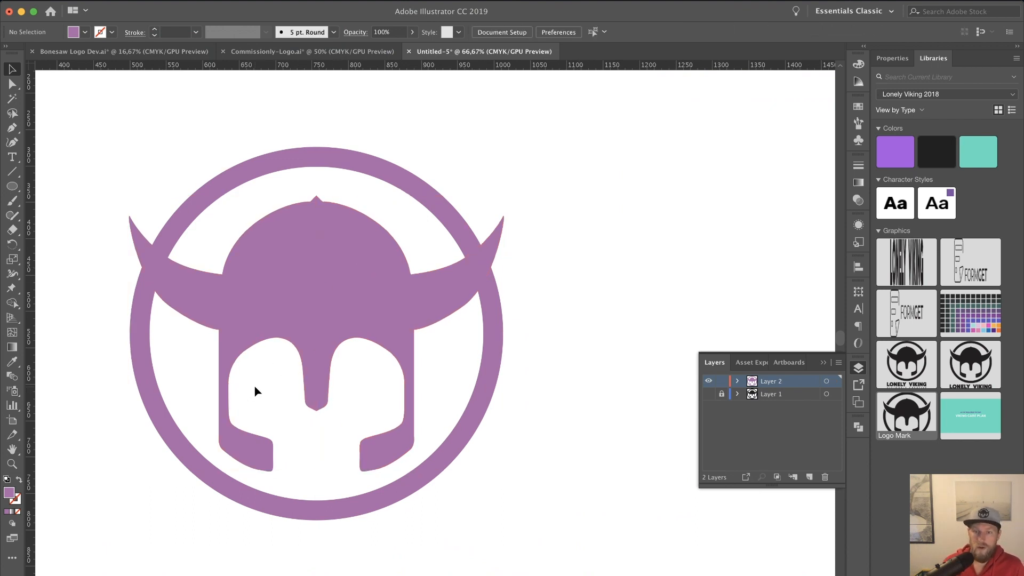
# Step: Try to unite the two helmet halves into one shape with Pathfinder
pyautogui.press('super+a')
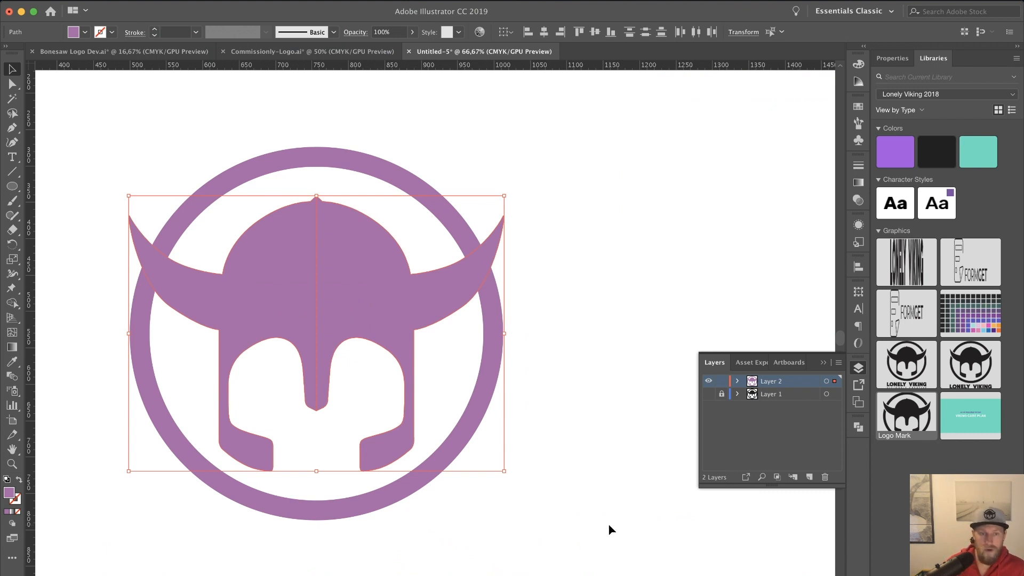
pyautogui.click(859, 429)
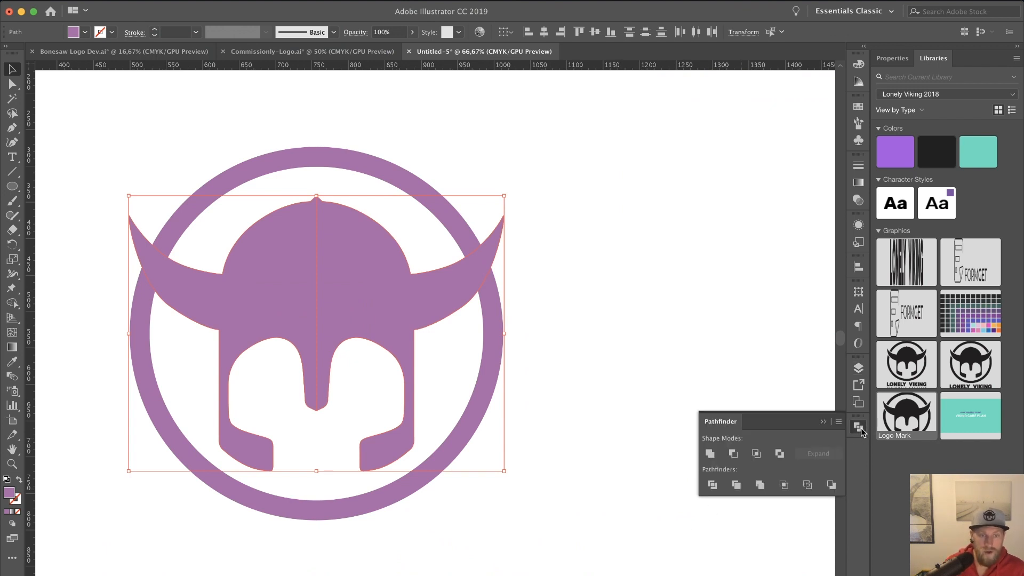
pyautogui.click(710, 454)
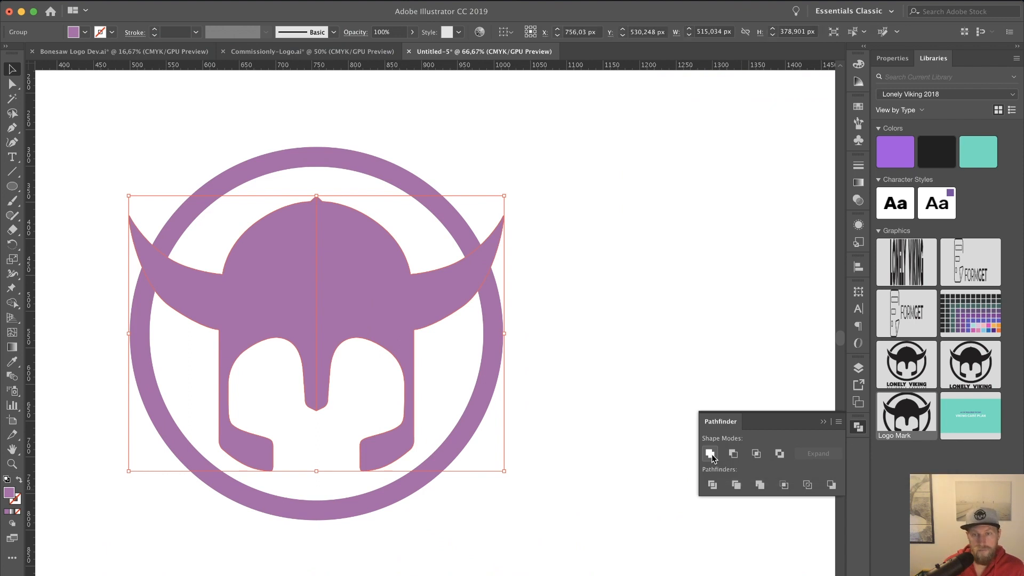
pyautogui.click(613, 398)
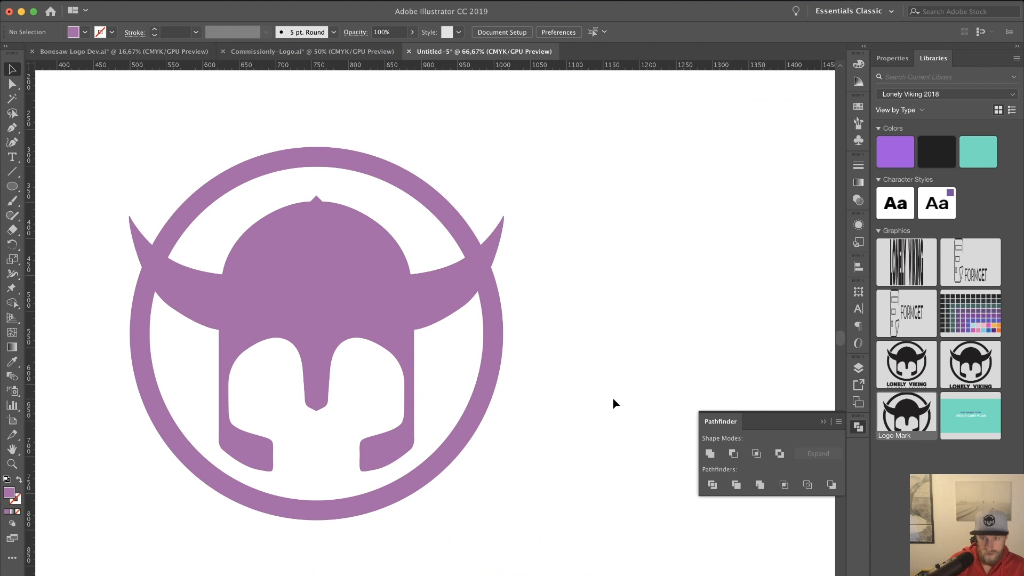
# Step: Close the narrow gap at the helmet's centre line by moving the right half about 0.14 px left to meet the left half
pyautogui.press('super+equal')
pyautogui.press('super+equal')
pyautogui.press('super+equal')
pyautogui.press('super+equal')
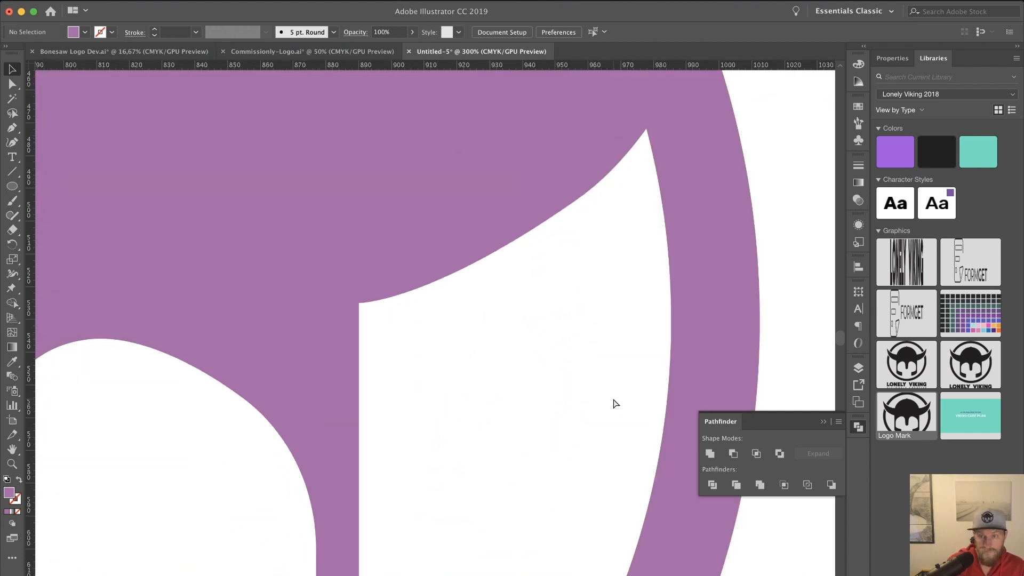
pyautogui.moveTo(488, 430); pyautogui.dragTo(834, 467)
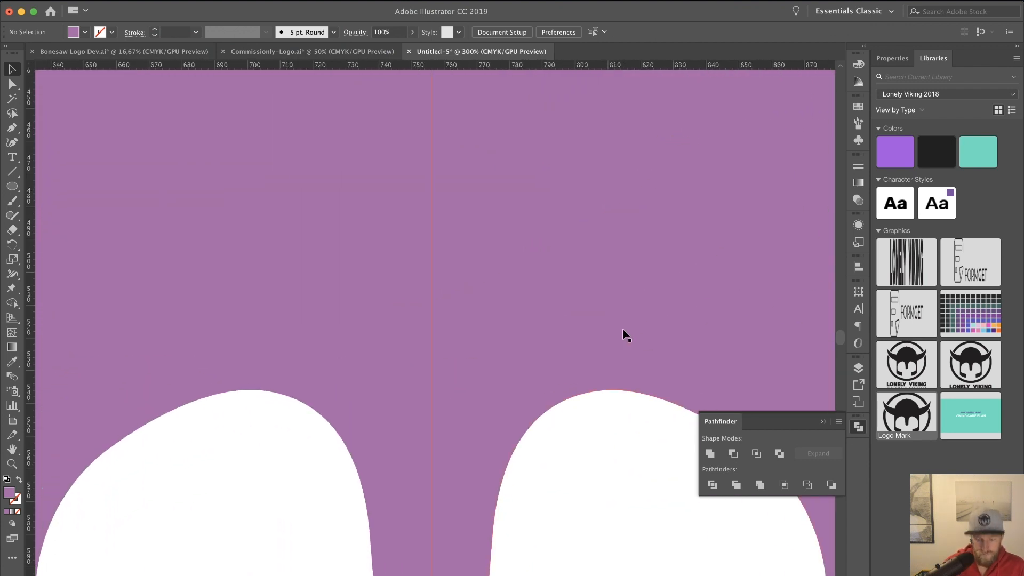
pyautogui.press('super+equal')
pyautogui.press('super+equal')
pyautogui.press('super+equal')
pyautogui.press('super+equal')
pyautogui.press('super+equal')
pyautogui.press('super+equal')
pyautogui.press('super+equal')
pyautogui.press('super+equal')
pyautogui.press('super+equal')
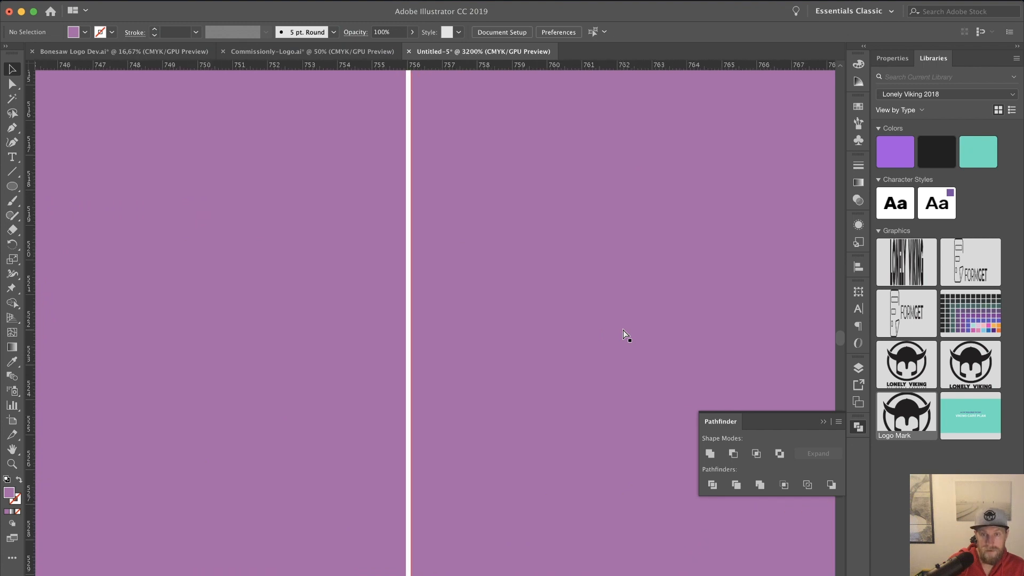
pyautogui.press('super+equal')
pyautogui.press('super+equal')
pyautogui.press('super+equal')
pyautogui.moveTo(338, 368); pyautogui.dragTo(788, 361)
pyautogui.click(585, 334)
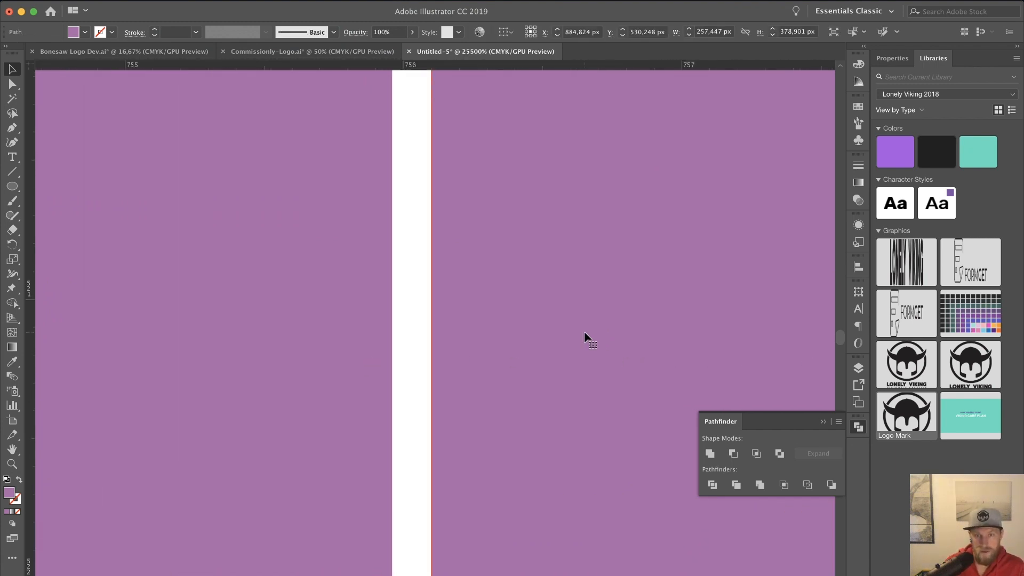
pyautogui.moveTo(599, 333); pyautogui.dragTo(560, 332)
# Step: Select both helmet halves and unite them into one shape with Pathfinder
pyautogui.press('super+minus')
pyautogui.press('super+minus')
pyautogui.press('super+minus')
pyautogui.press('super+minus')
pyautogui.press('super+minus')
pyautogui.press('super+minus')
pyautogui.press('super+minus')
pyautogui.press('super+minus')
pyautogui.press('super+minus')
pyautogui.press('super+minus')
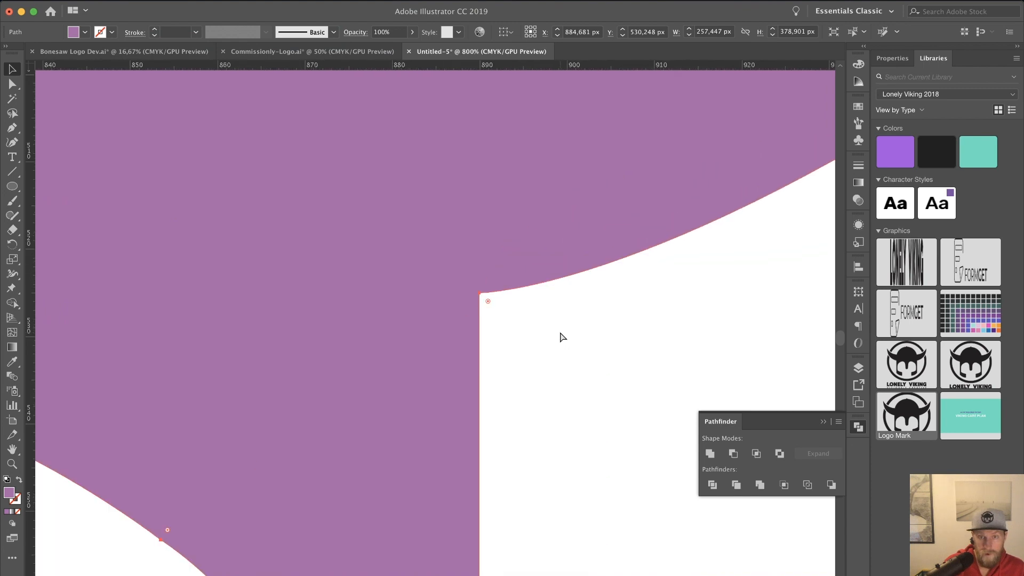
pyautogui.press('super+minus')
pyautogui.press('super+minus')
pyautogui.press('super+minus')
pyautogui.press('super+minus')
pyautogui.press('super+minus')
pyautogui.press('super+minus')
pyautogui.press('super+minus')
pyautogui.press('super+minus')
pyautogui.moveTo(586, 339); pyautogui.dragTo(674, 317)
pyautogui.click(381, 387)
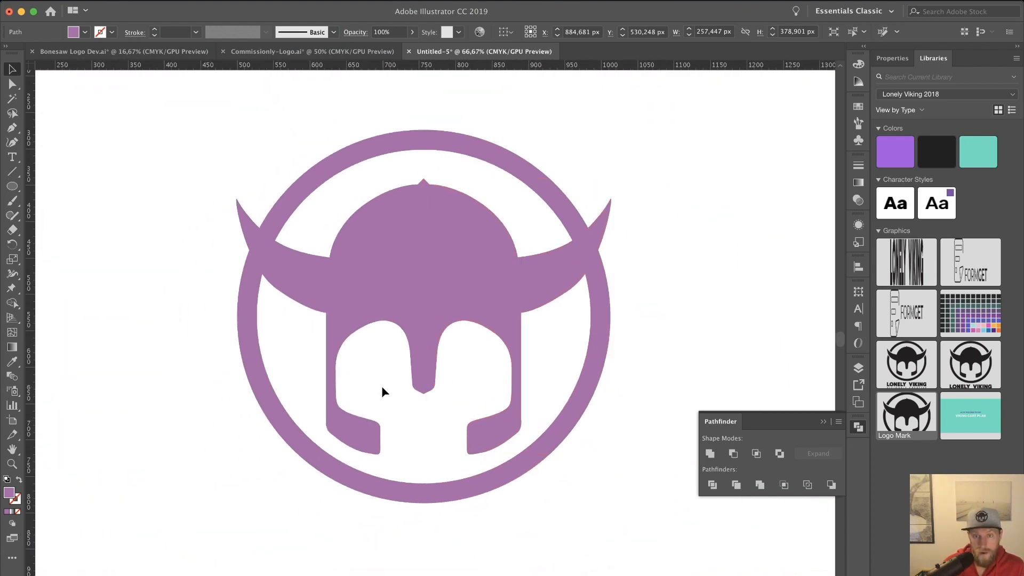
pyautogui.click(381, 293)
pyautogui.keyDown('shift'); pyautogui.click(466, 274); pyautogui.keyUp('shift')
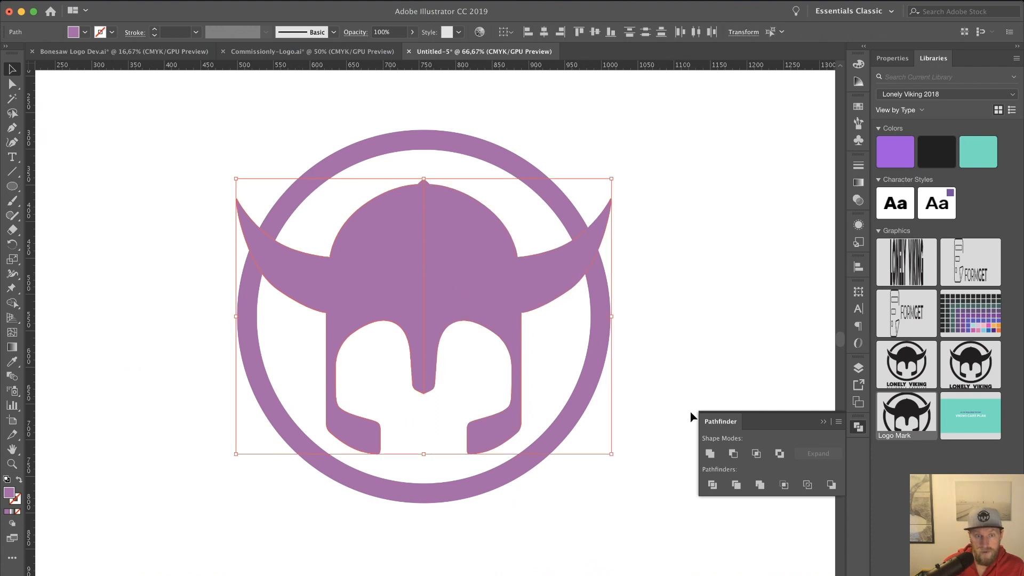
pyautogui.click(710, 454)
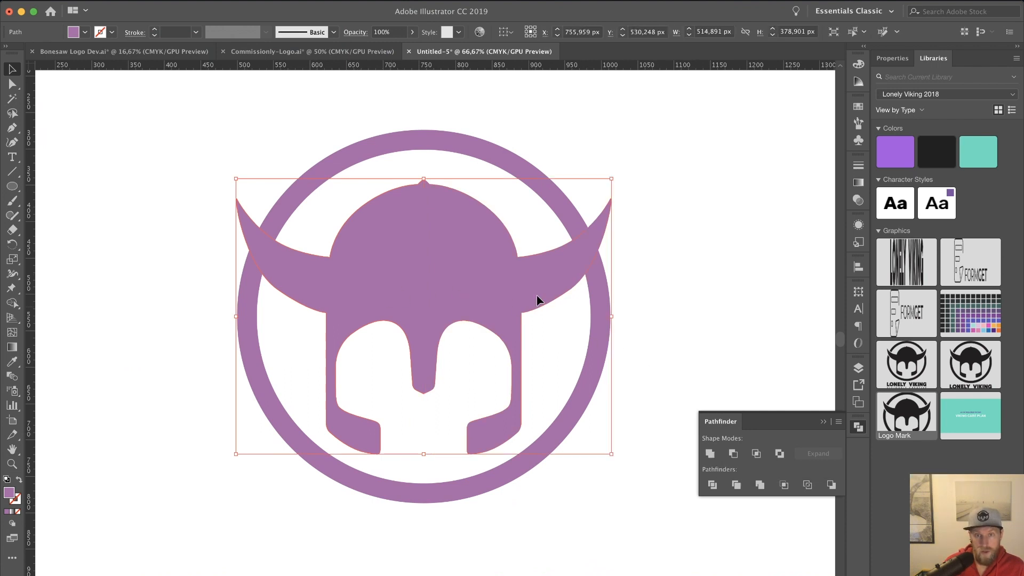
pyautogui.click(552, 543)
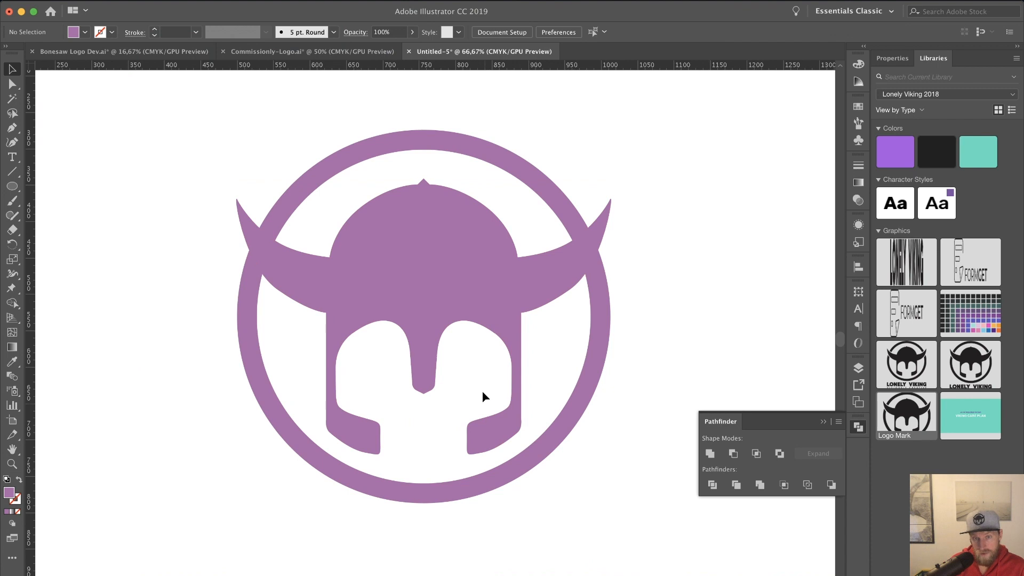
pyautogui.click(438, 265)
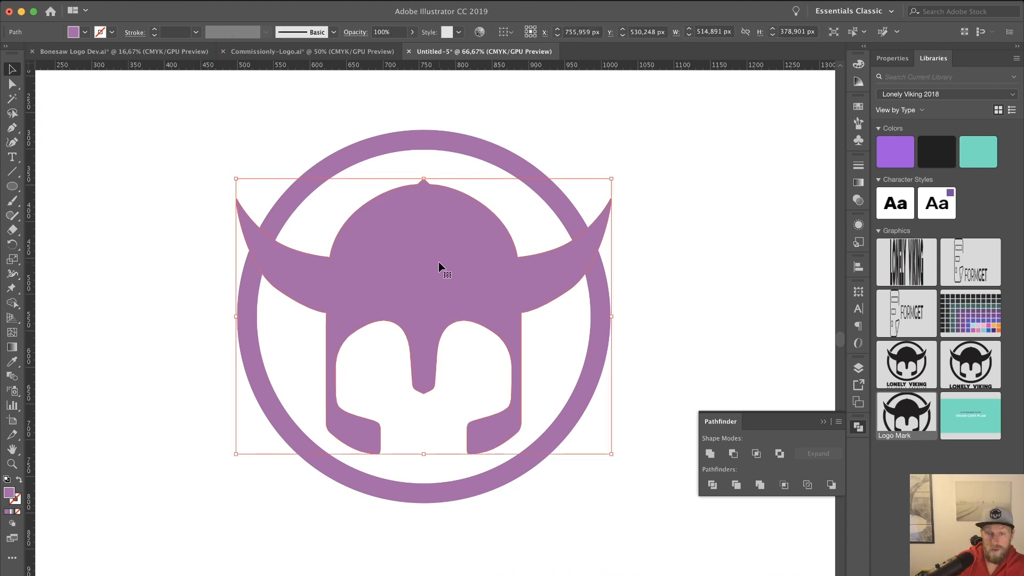
pyautogui.click(696, 245)
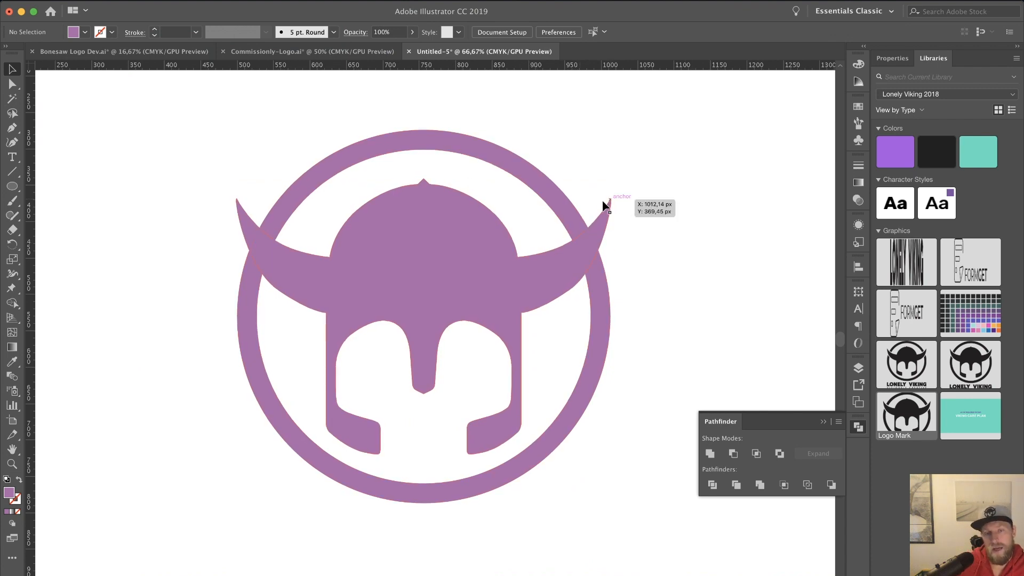
# Step: Create a 12 px Offset Path around the united helmet with Miter joins and a miter limit of 4, with the preview on
pyautogui.click(473, 284)
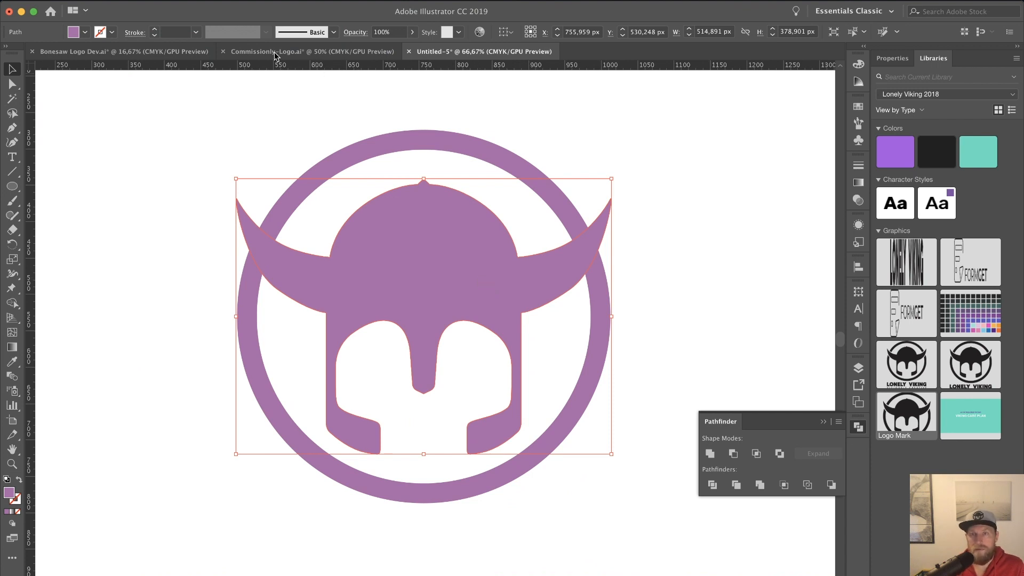
pyautogui.click(171, 3)
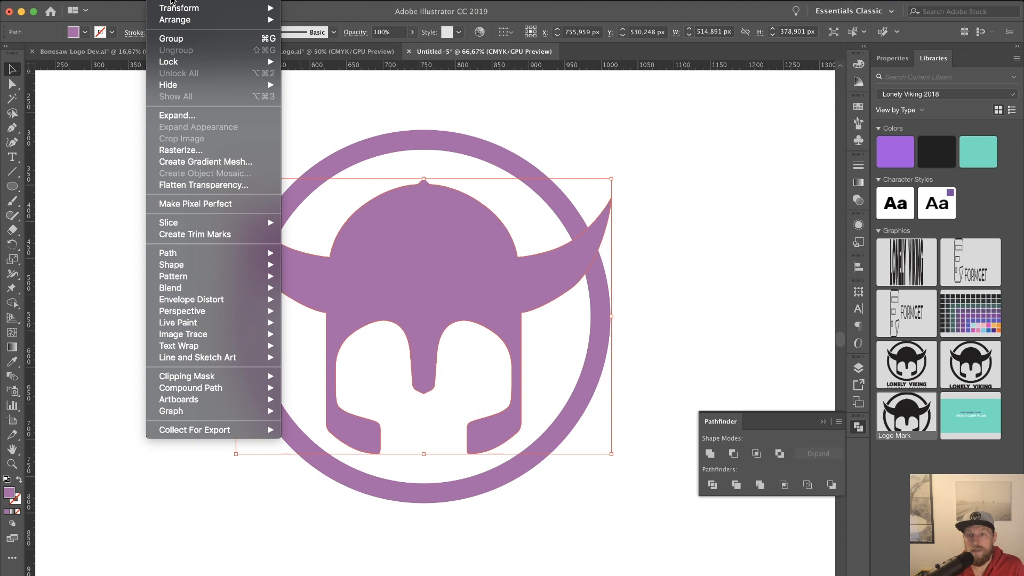
pyautogui.moveTo(208, 255)
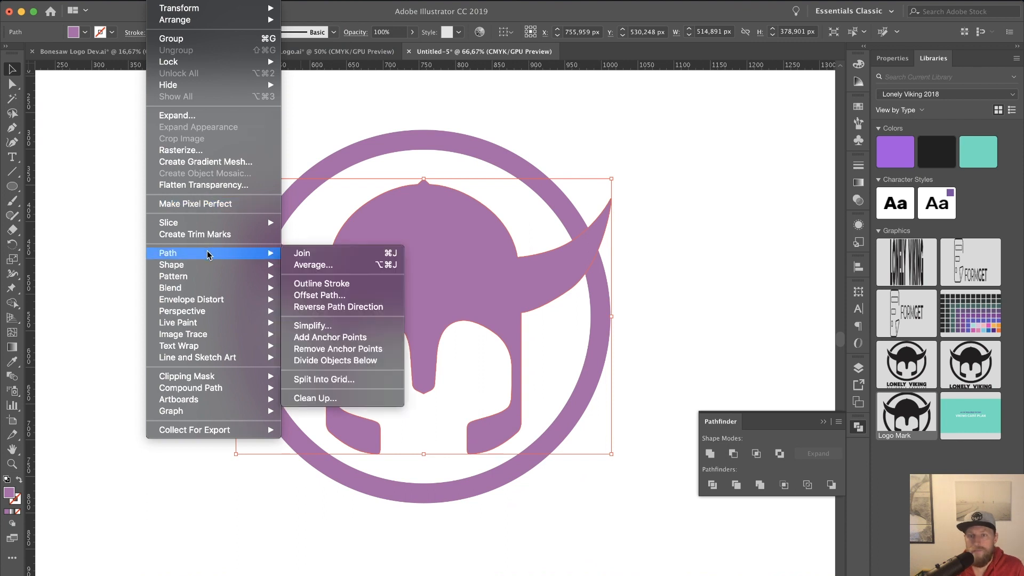
pyautogui.click(315, 294)
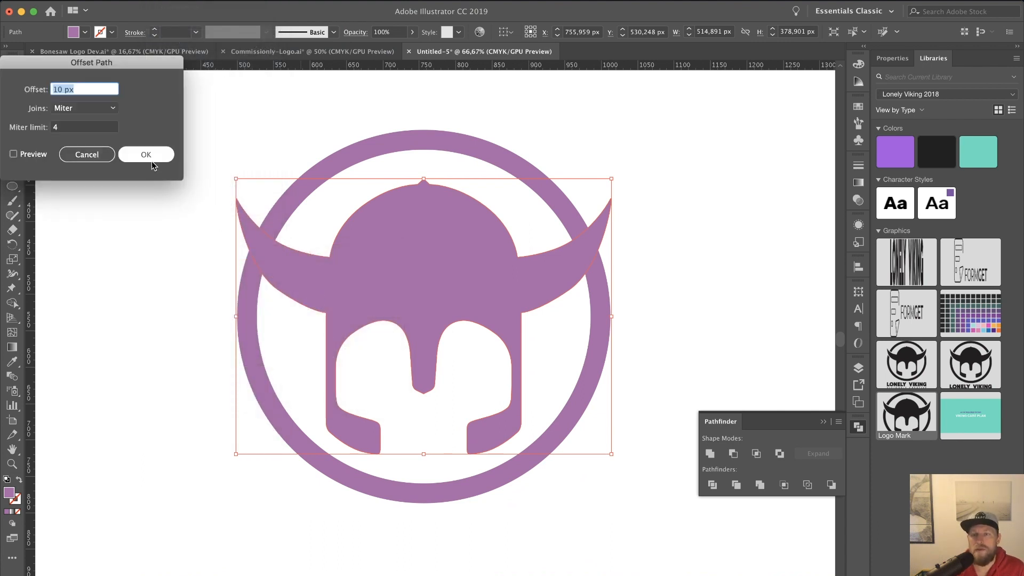
pyautogui.click(14, 154)
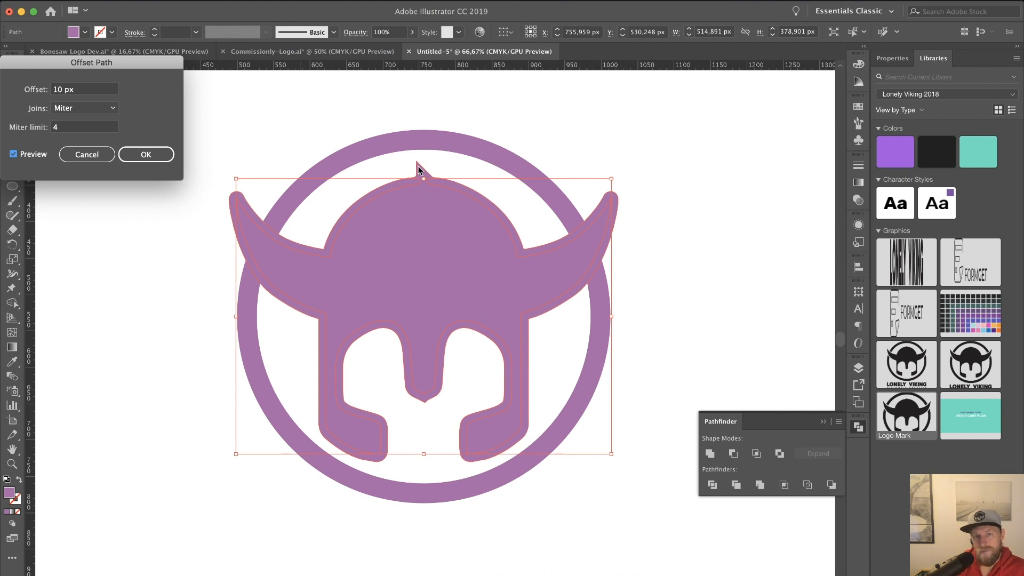
pyautogui.moveTo(76, 129); pyautogui.dragTo(52, 131)
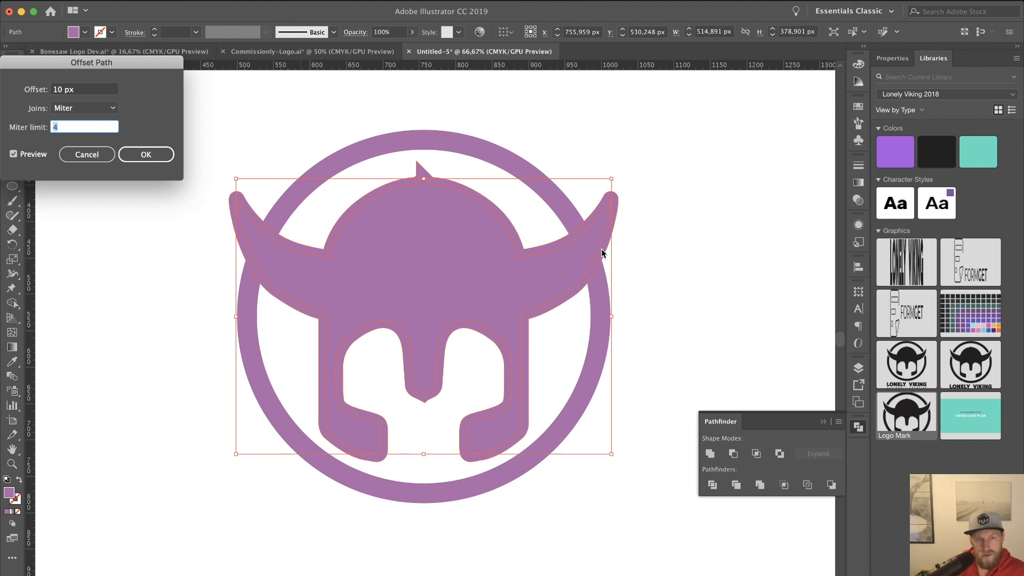
pyautogui.click(61, 91)
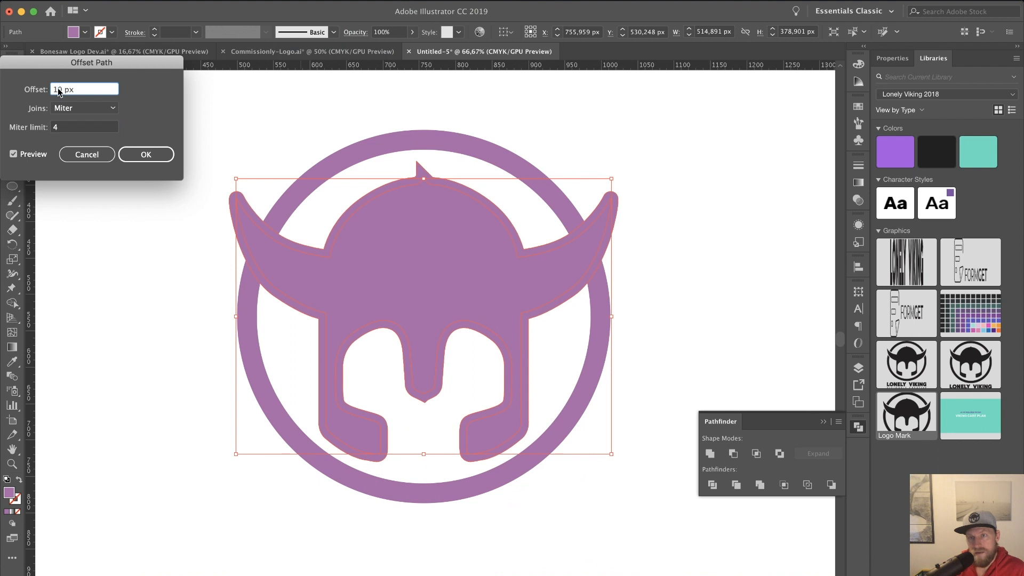
pyautogui.press('BackSpace')
pyautogui.write('2')
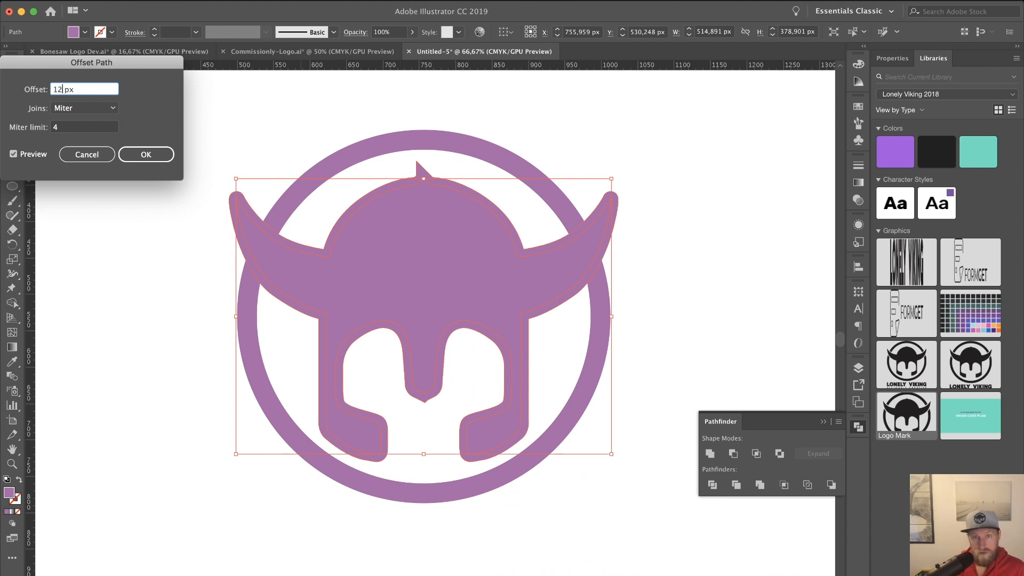
pyautogui.press('Tab')
pyautogui.click(58, 127)
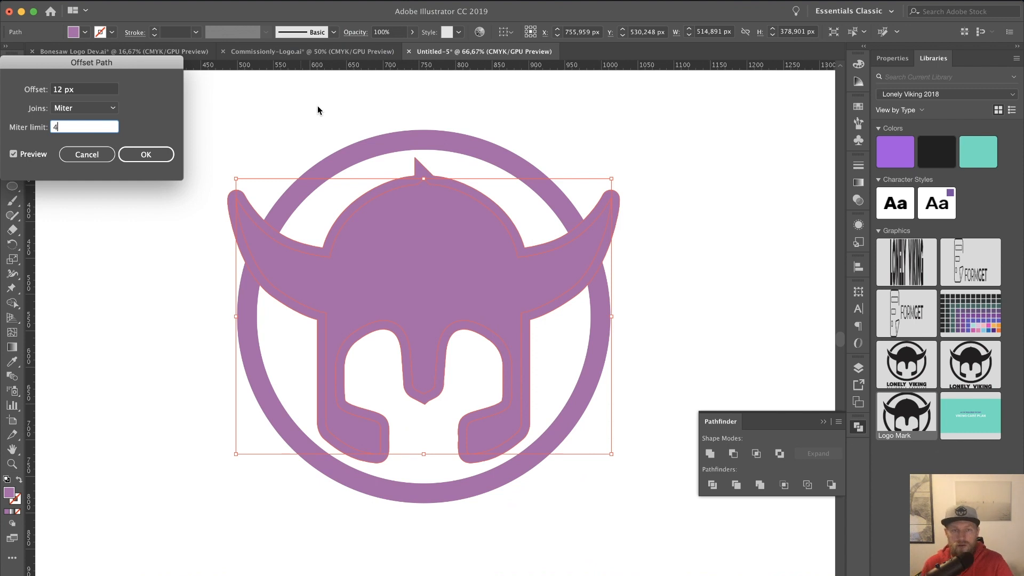
pyautogui.click(158, 155)
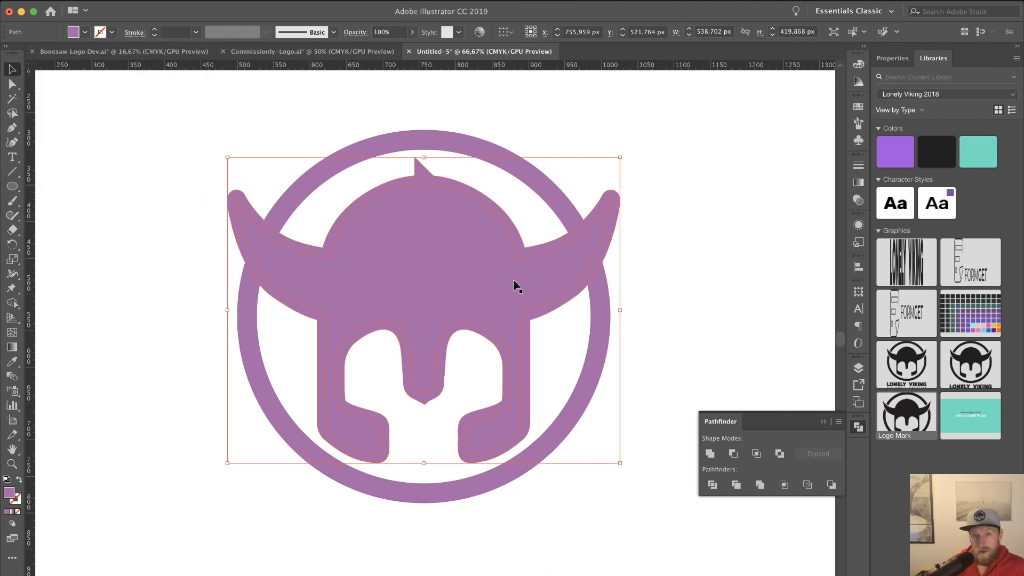
pyautogui.click(731, 242)
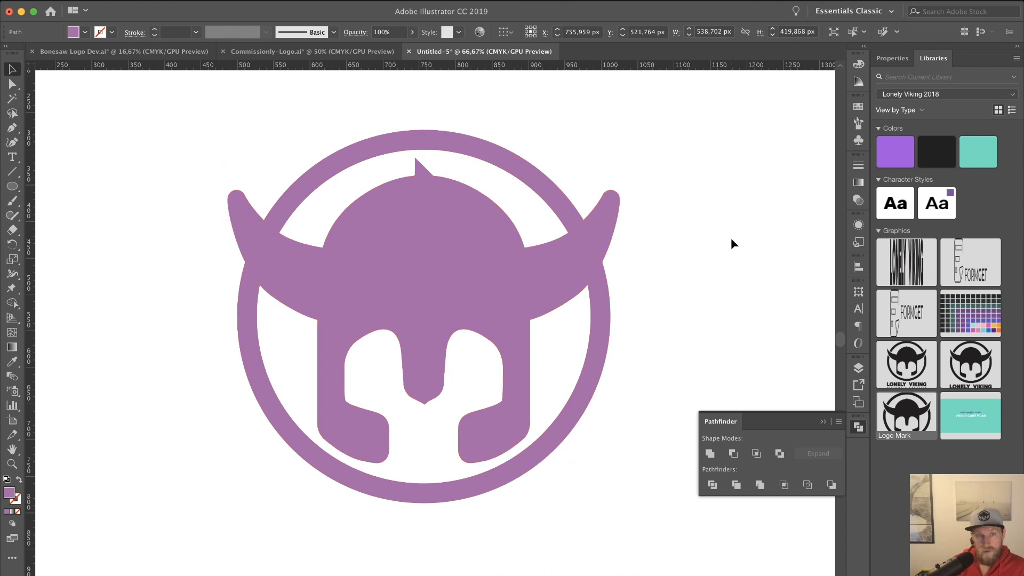
# Step: Change the fill of the larger offset helmet shape to grey 606060
pyautogui.click(616, 209)
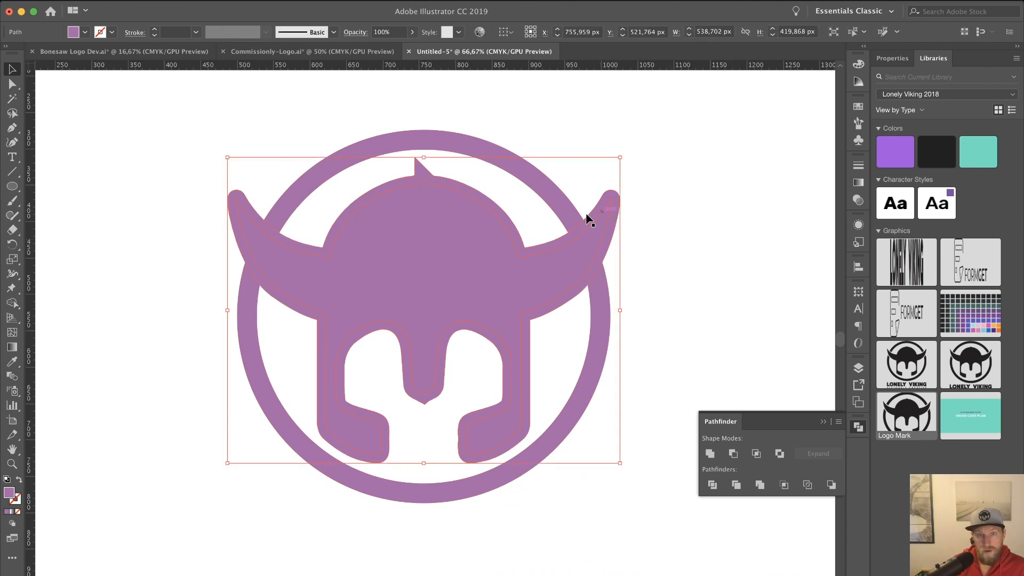
pyautogui.doubleClick(8, 495)
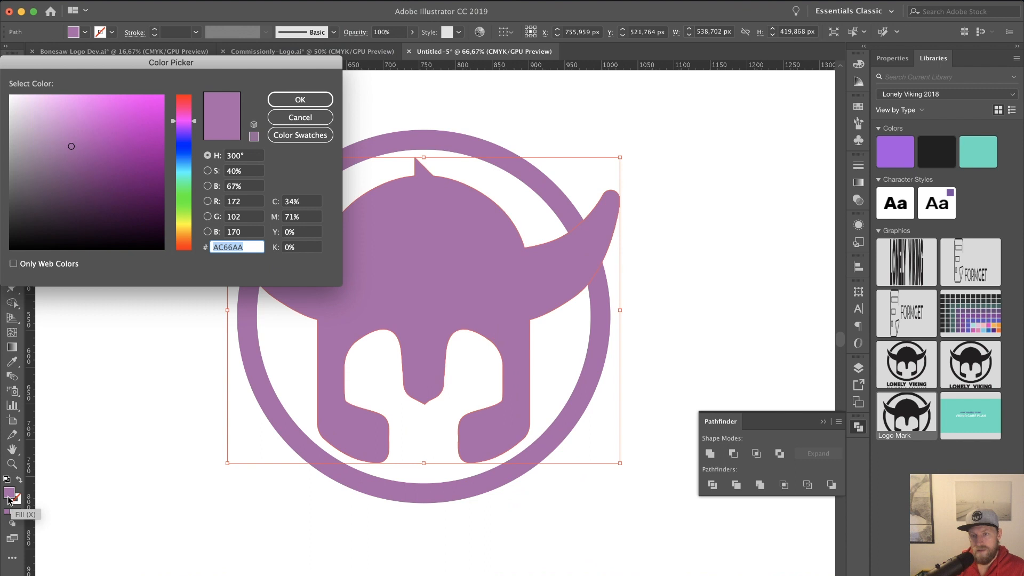
pyautogui.click(29, 185)
pyautogui.moveTo(29, 185); pyautogui.dragTo(7, 190)
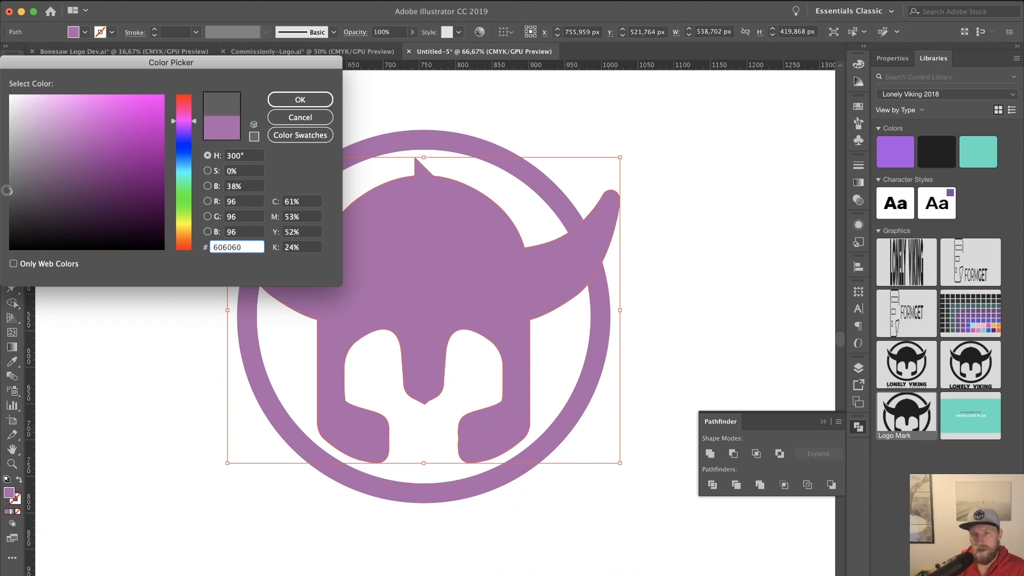
pyautogui.click(300, 100)
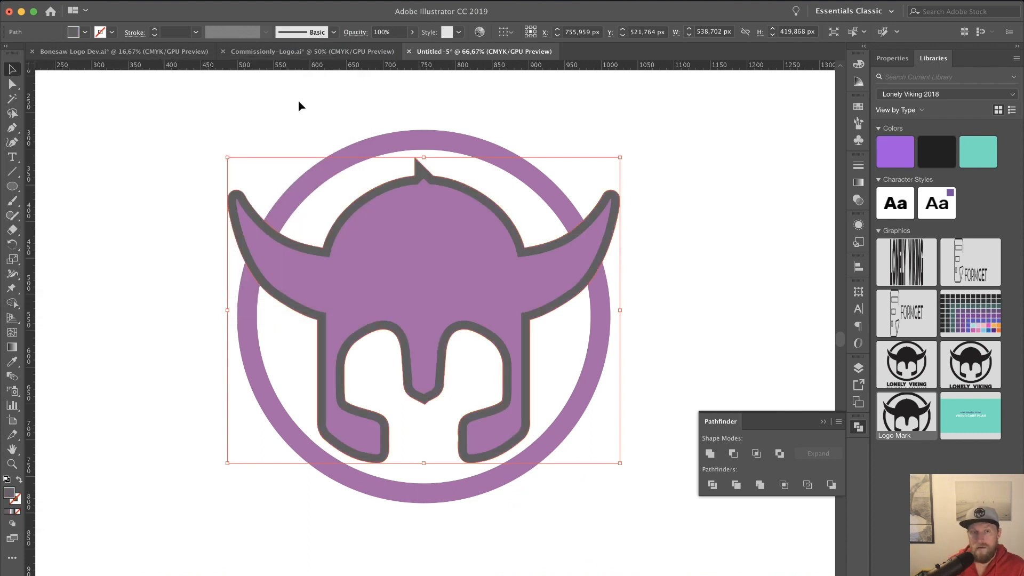
pyautogui.click(717, 224)
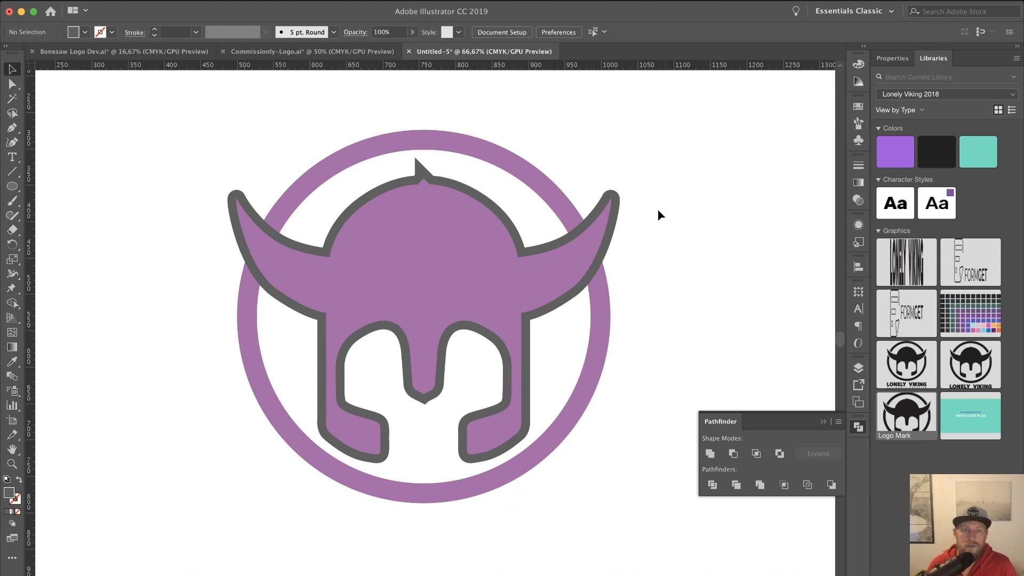
# Step: Select the grey offset helmet shape together with the ring and split them with Pathfinder Divide
pyautogui.click(615, 201)
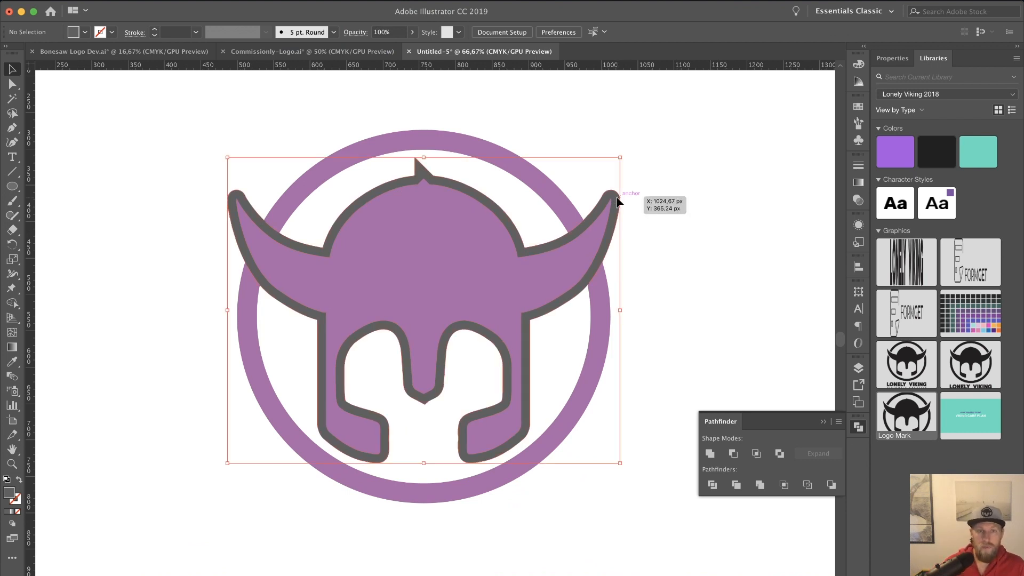
pyautogui.keyDown('shift'); pyautogui.click(443, 139); pyautogui.keyUp('shift')
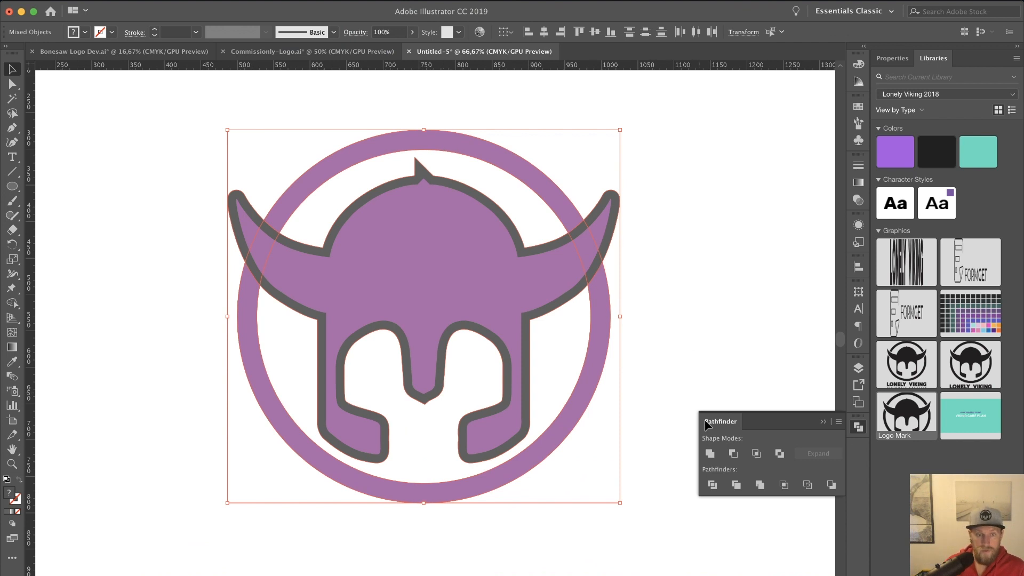
pyautogui.click(712, 486)
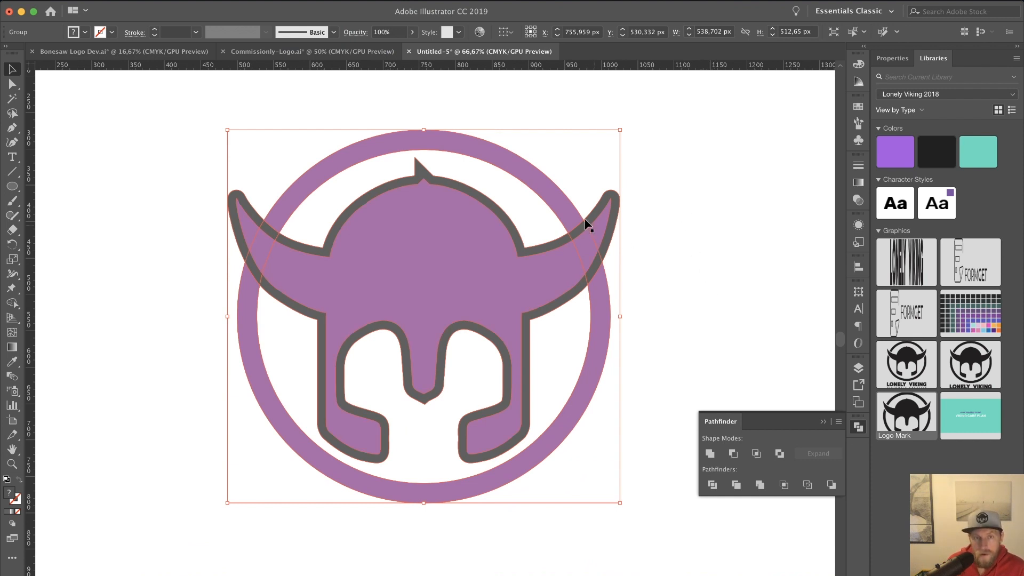
pyautogui.moveTo(559, 200); pyautogui.dragTo(614, 178)
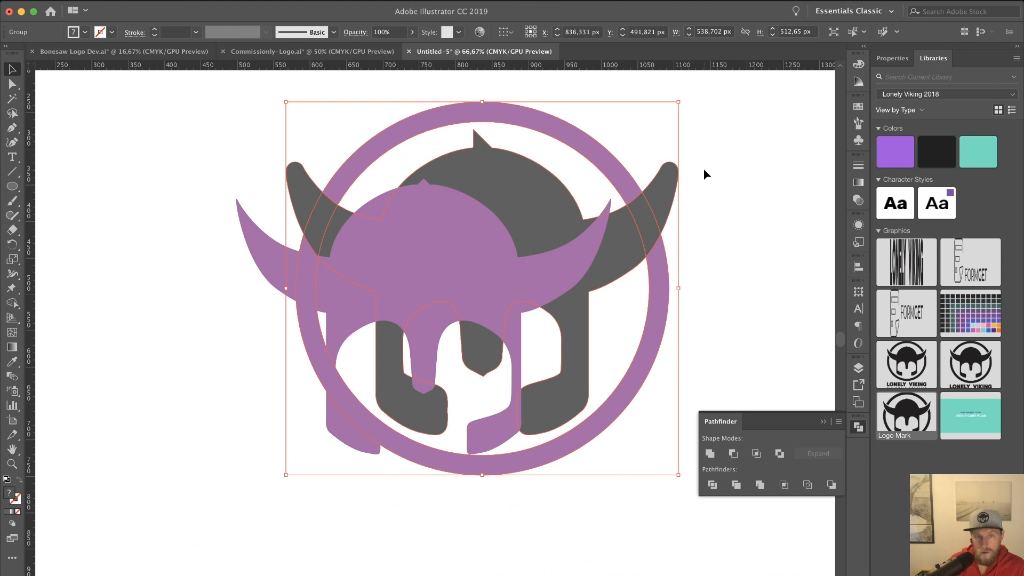
pyautogui.press('super+z')
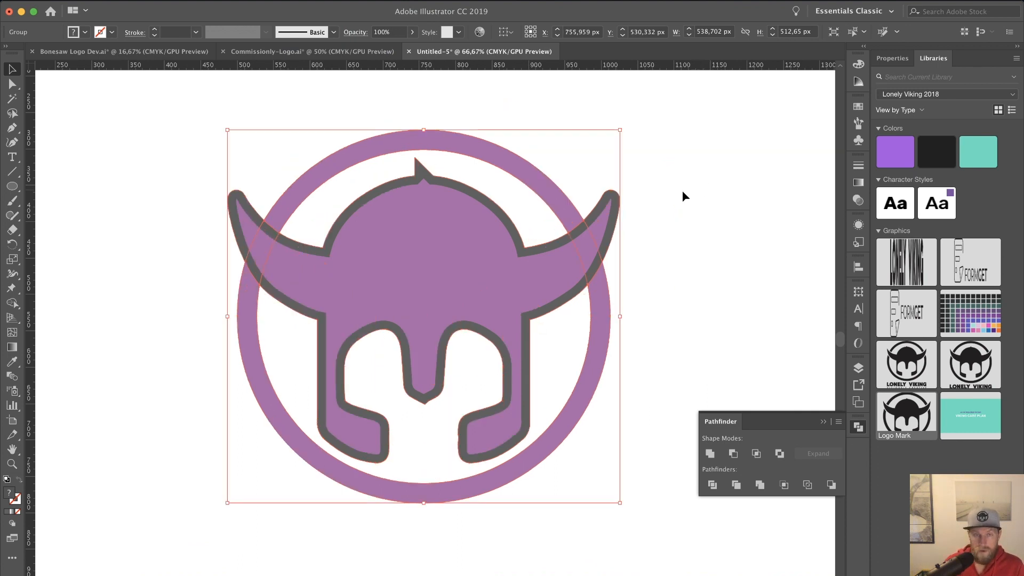
# Step: Select one grey offset piece, extend the selection to everything with the same fill color, and delete the grey pieces
pyautogui.click(696, 218)
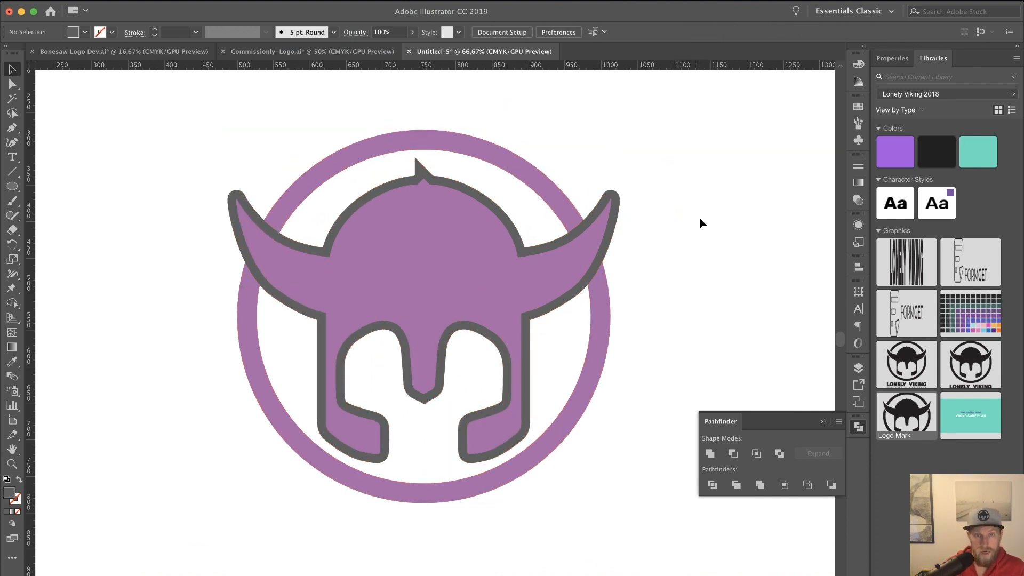
pyautogui.click(608, 252)
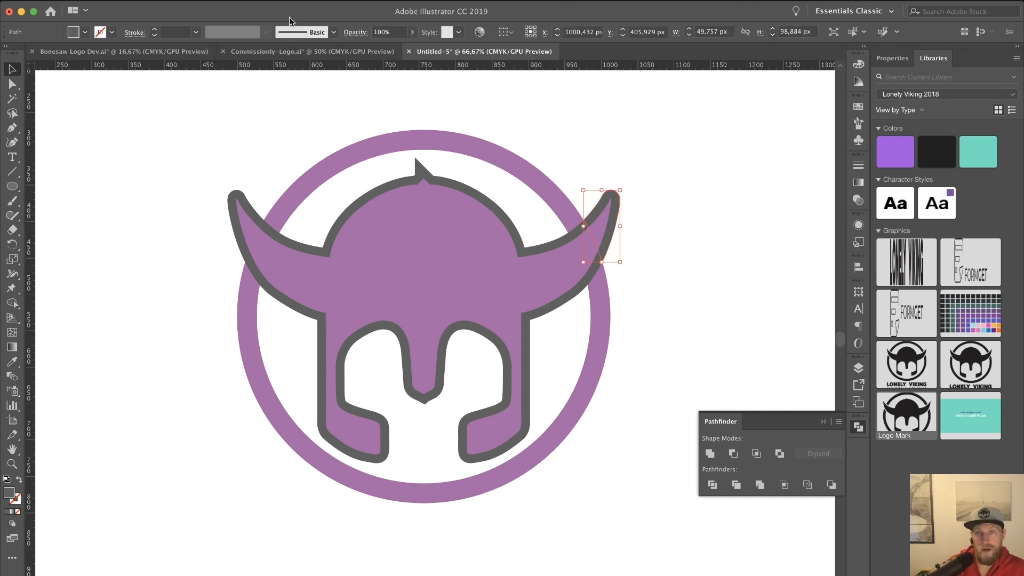
pyautogui.click(224, 1)
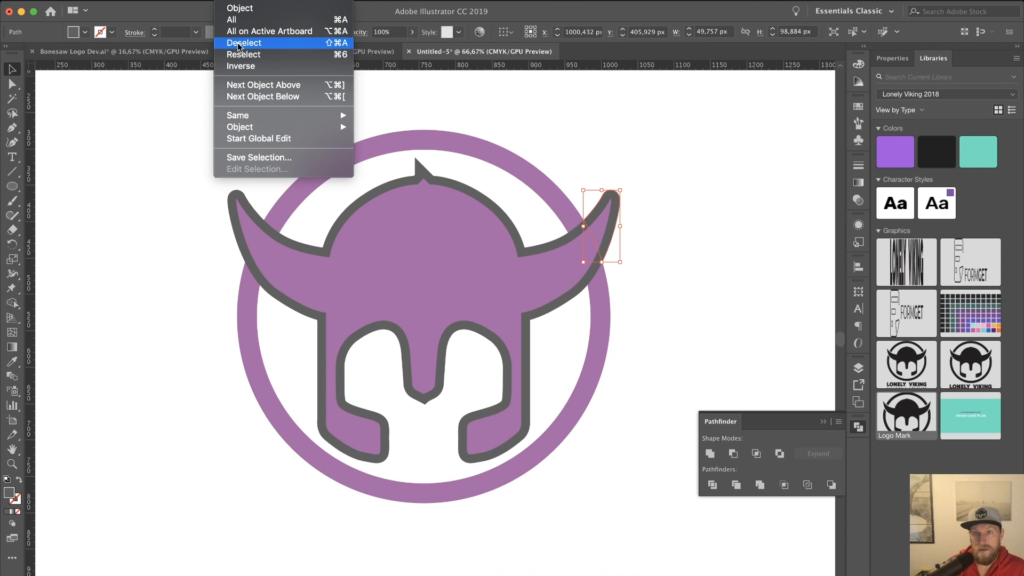
pyautogui.moveTo(241, 117)
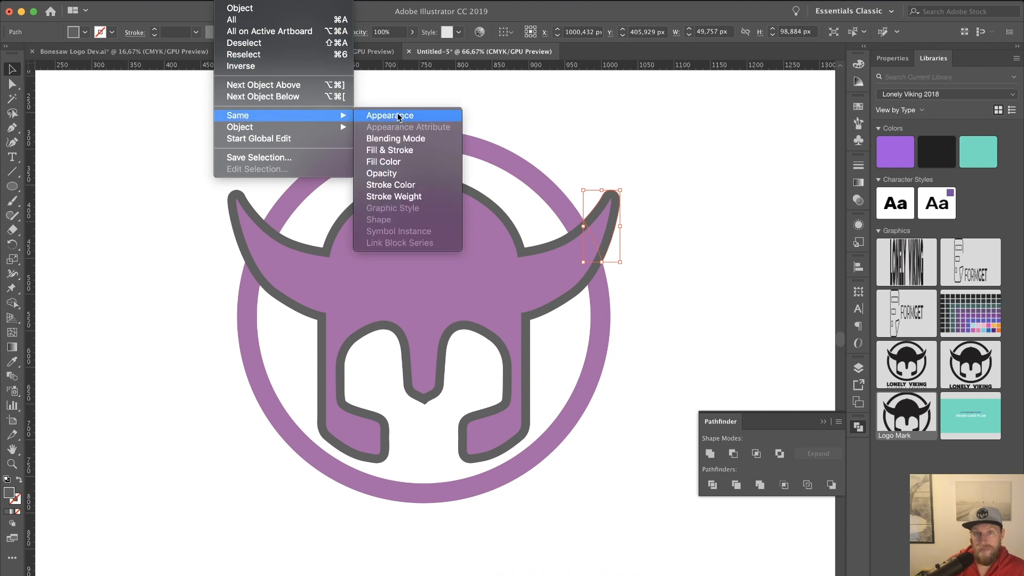
pyautogui.click(395, 166)
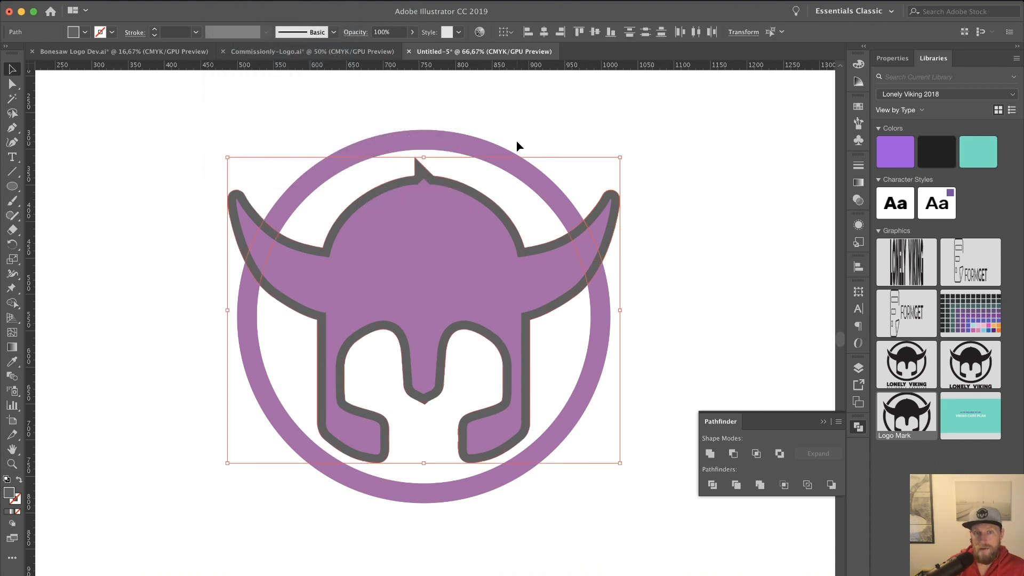
pyautogui.press('Delete')
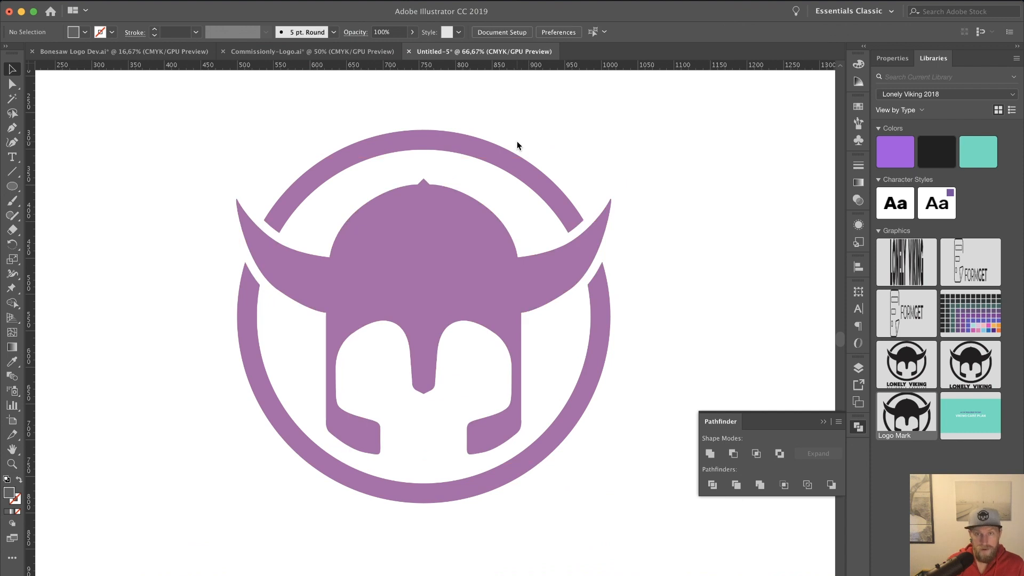
# Step: Delete the leftover unfilled pieces from the divide, between the helmet and the ring
pyautogui.click(571, 213)
pyautogui.click(661, 259)
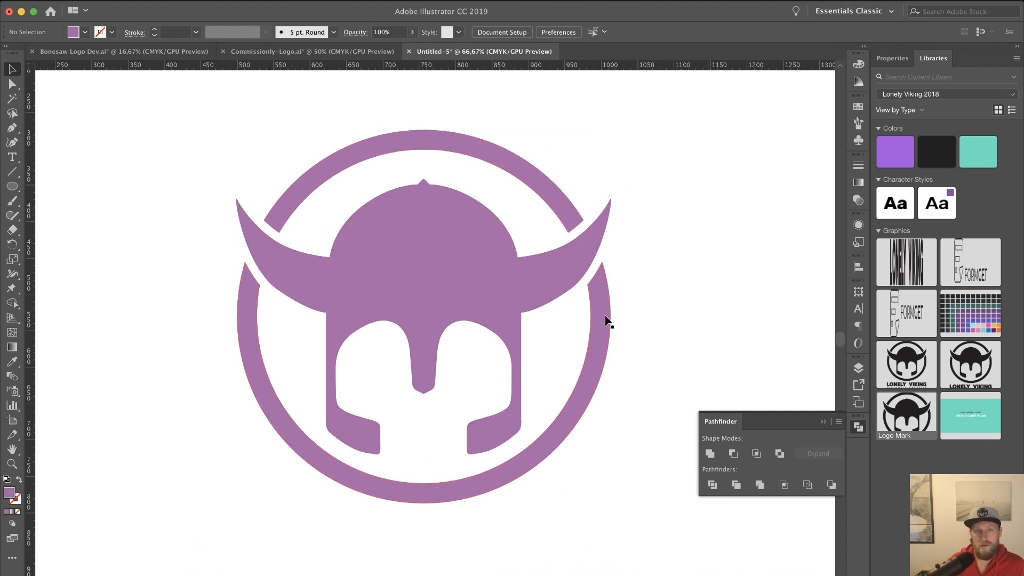
pyautogui.click(487, 293)
pyautogui.click(416, 142)
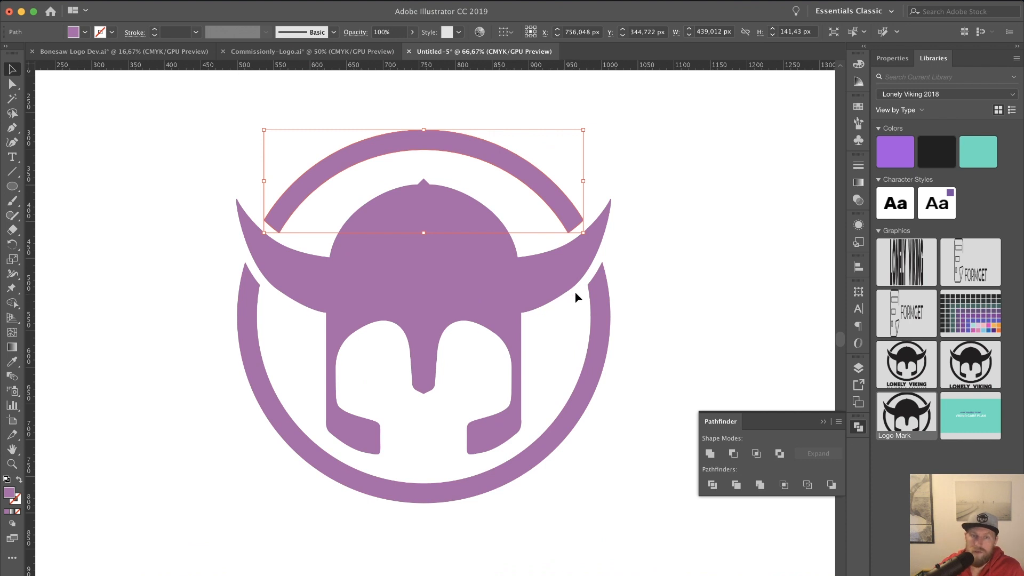
pyautogui.click(557, 315)
pyautogui.press('Delete')
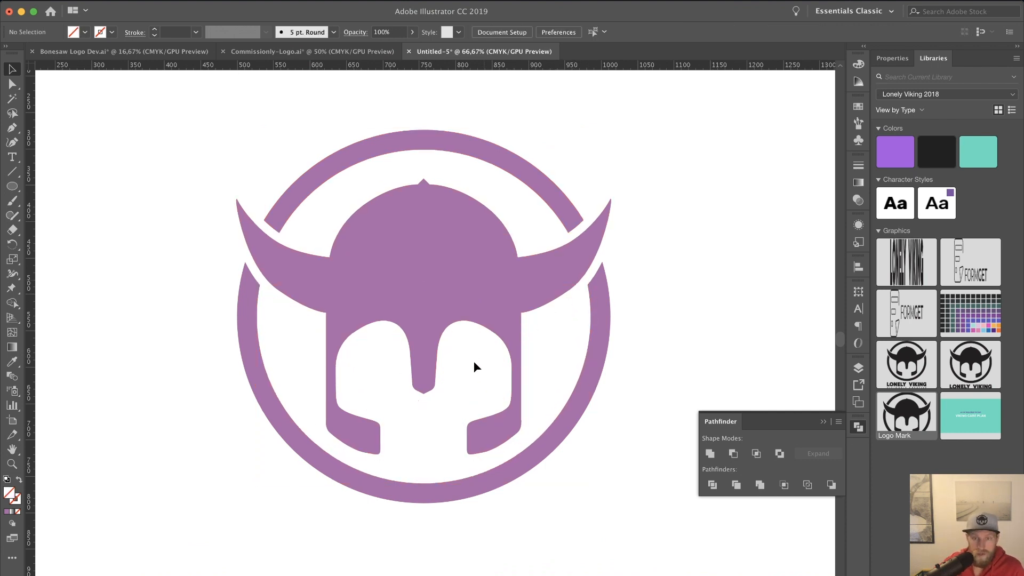
pyautogui.click(486, 198)
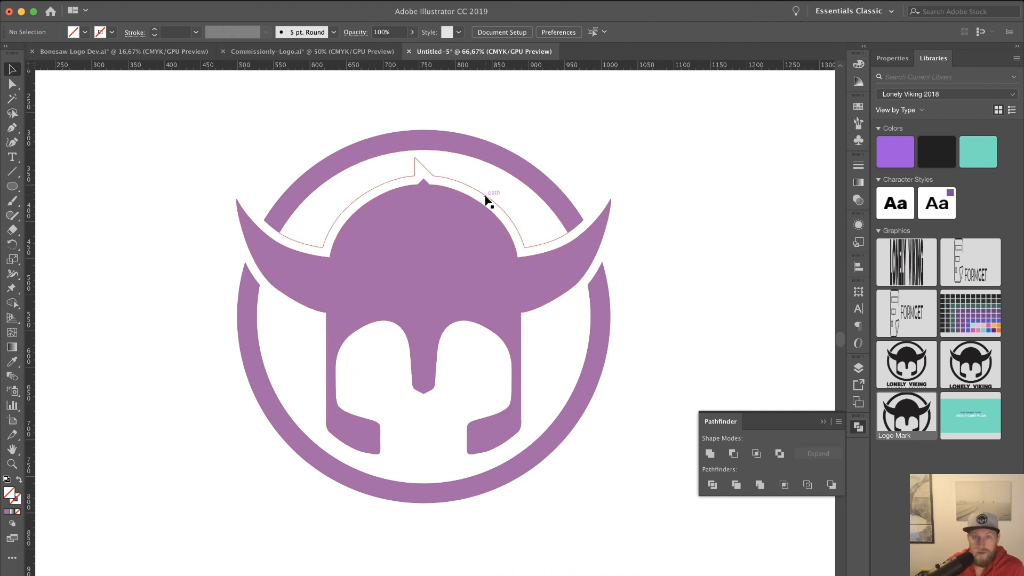
pyautogui.press('Delete')
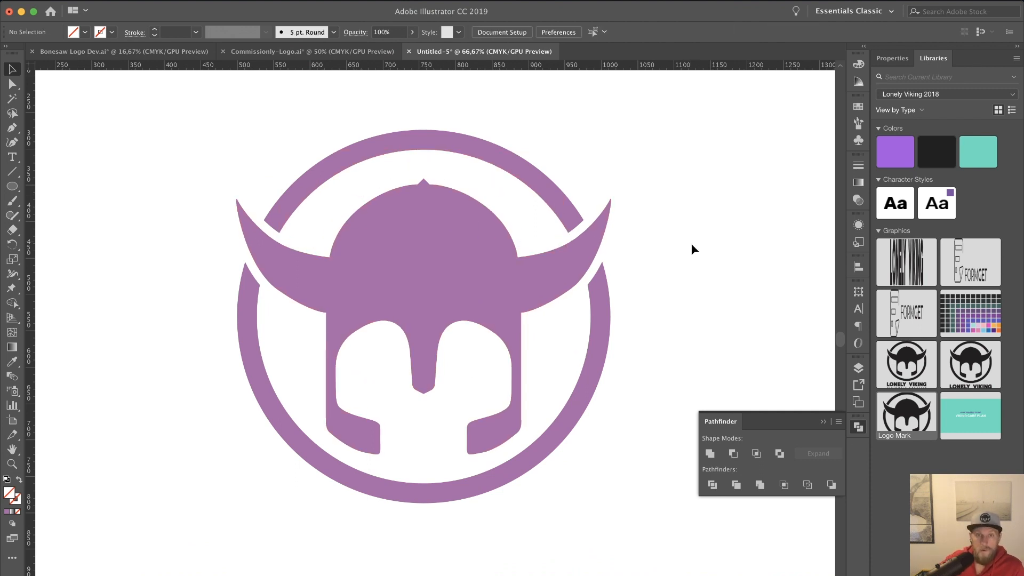
# Step: Check for stray pieces by selecting all of the artwork, and the helmet on its own
pyautogui.moveTo(705, 177); pyautogui.dragTo(214, 401)
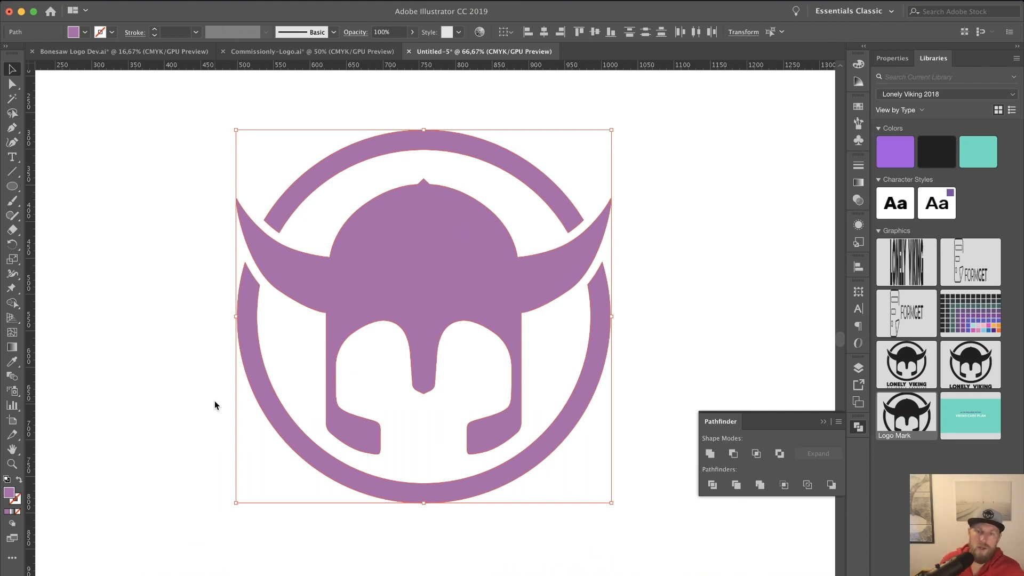
pyautogui.click(214, 400)
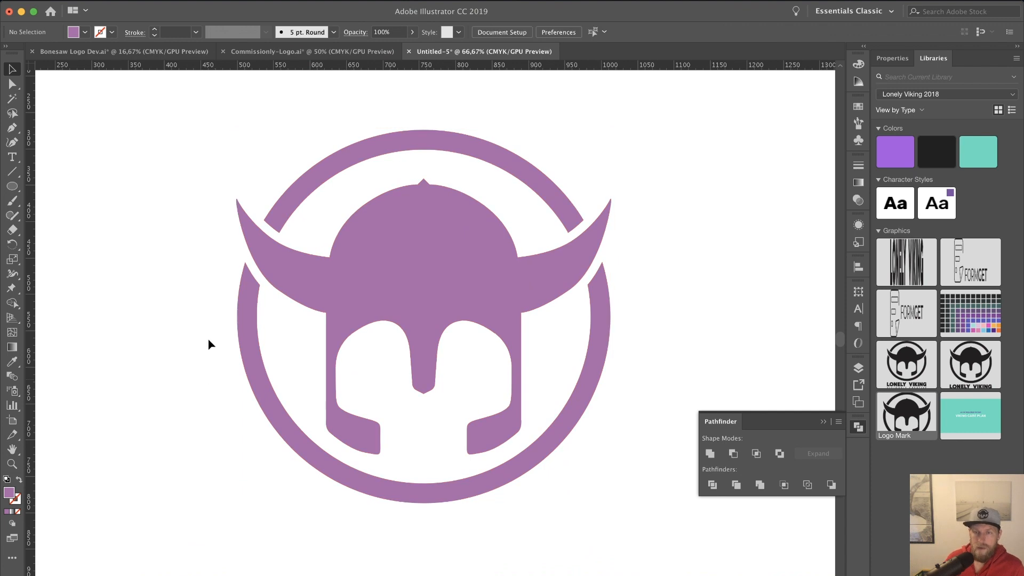
pyautogui.click(410, 272)
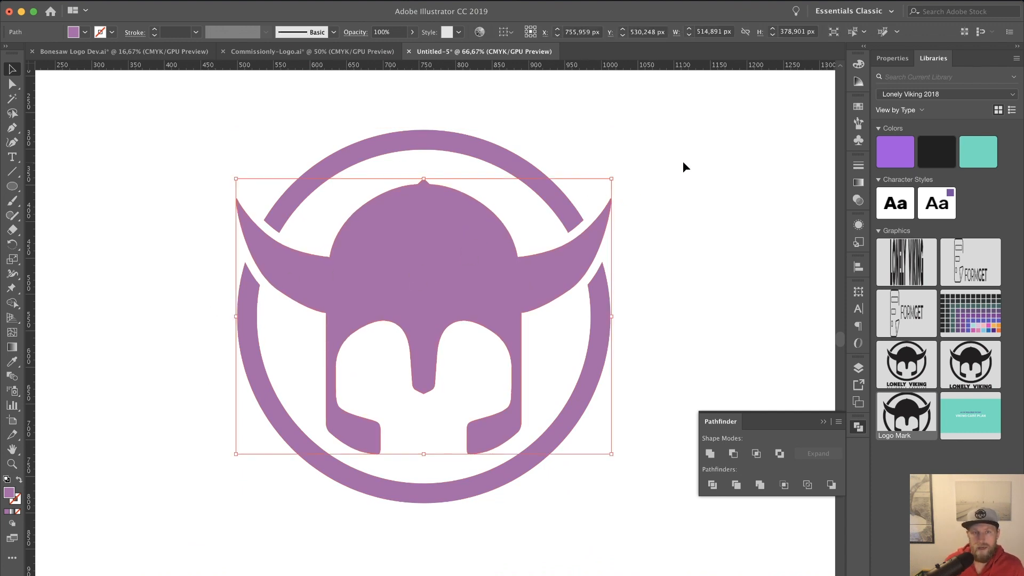
pyautogui.click(157, 141)
# Step: Select the helmet and both ring segments and fill them with the dark grey swatch beside black in the grayscale group
pyautogui.moveTo(157, 133); pyautogui.dragTo(630, 524)
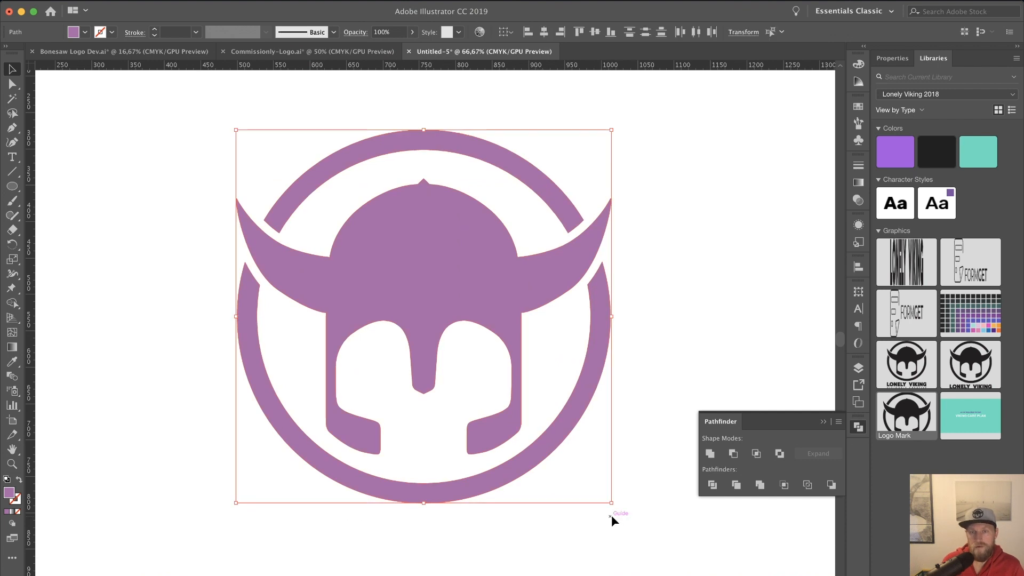
pyautogui.click(86, 33)
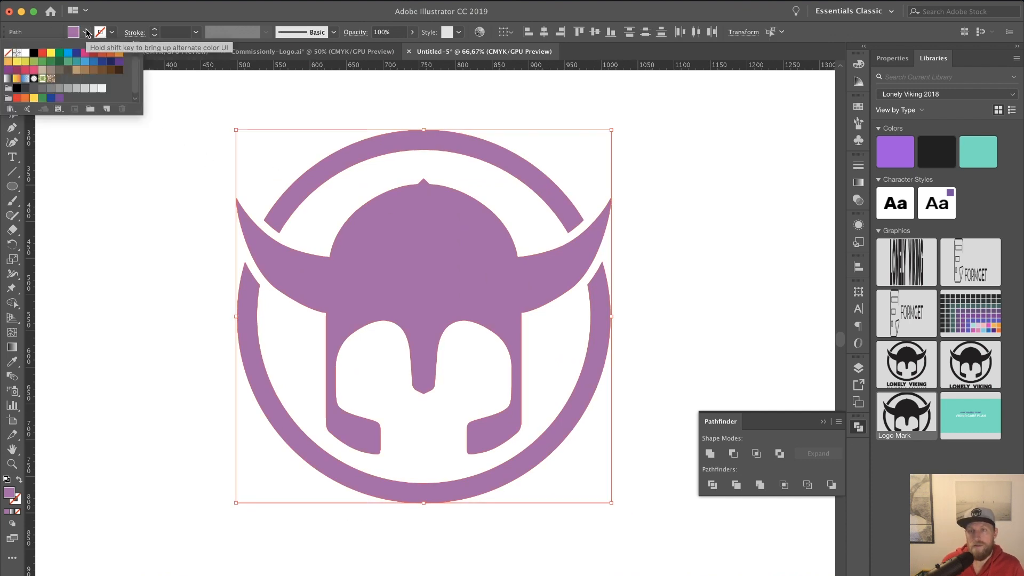
pyautogui.click(109, 199)
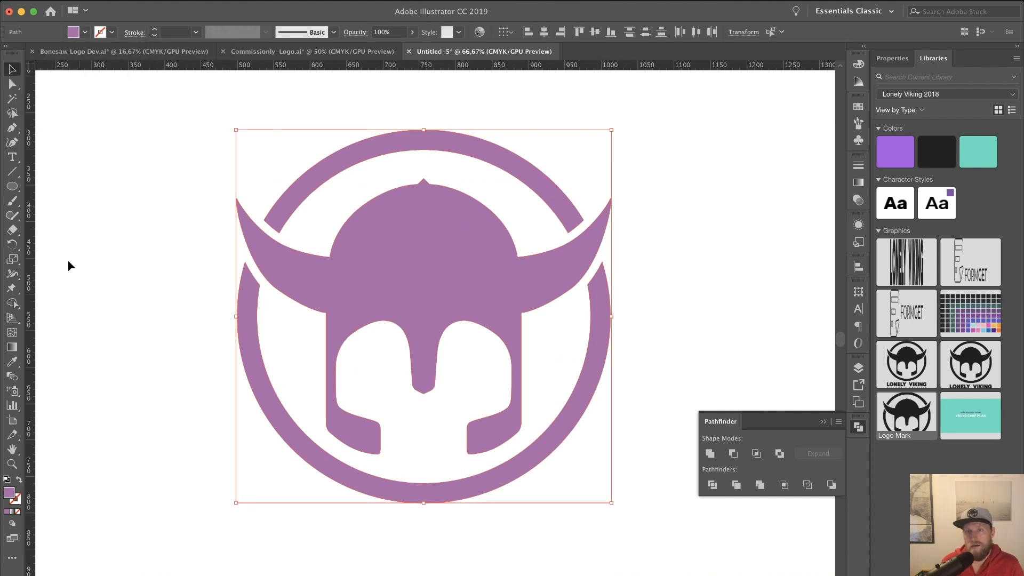
pyautogui.doubleClick(9, 493)
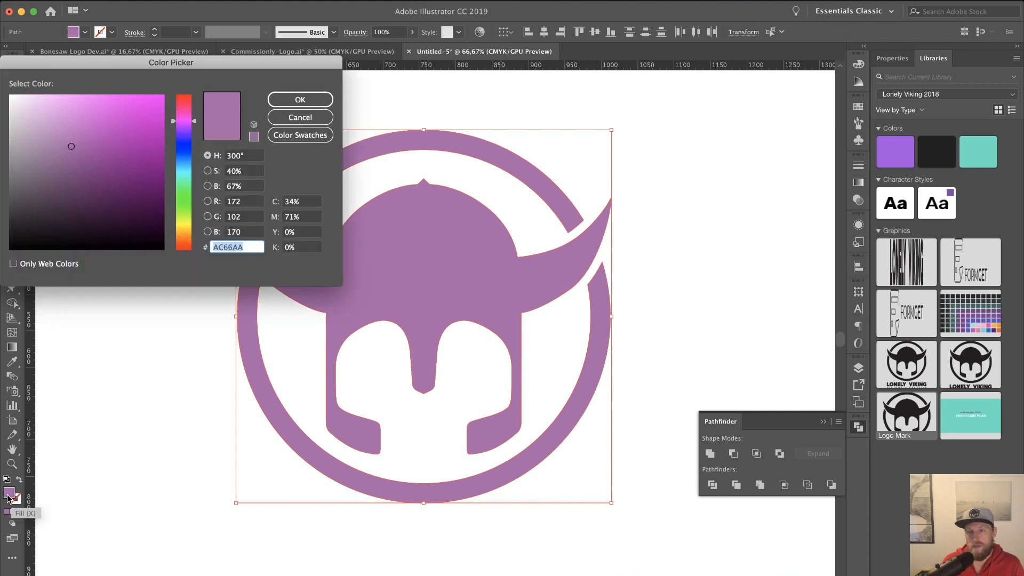
pyautogui.click(298, 101)
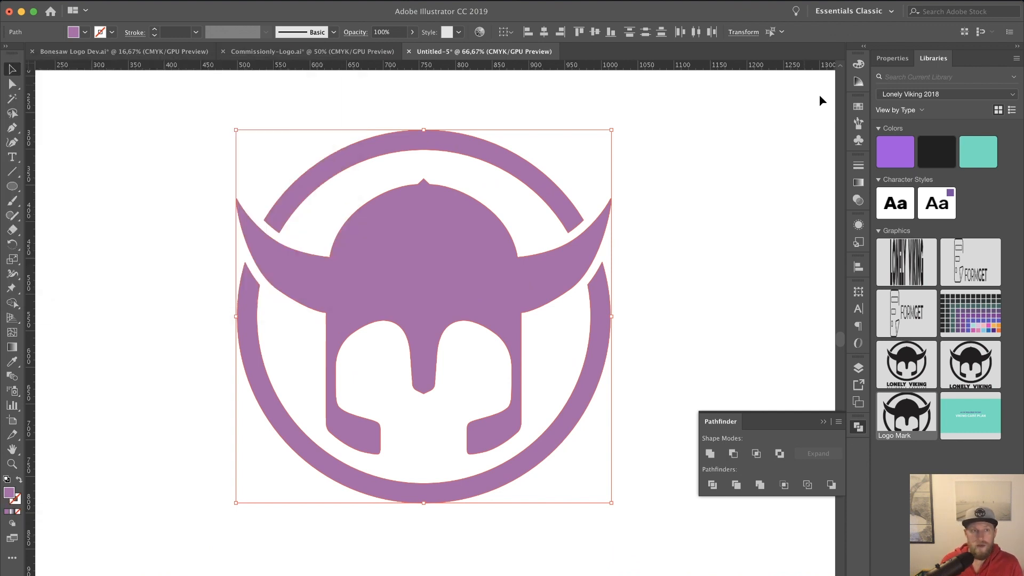
pyautogui.click(858, 106)
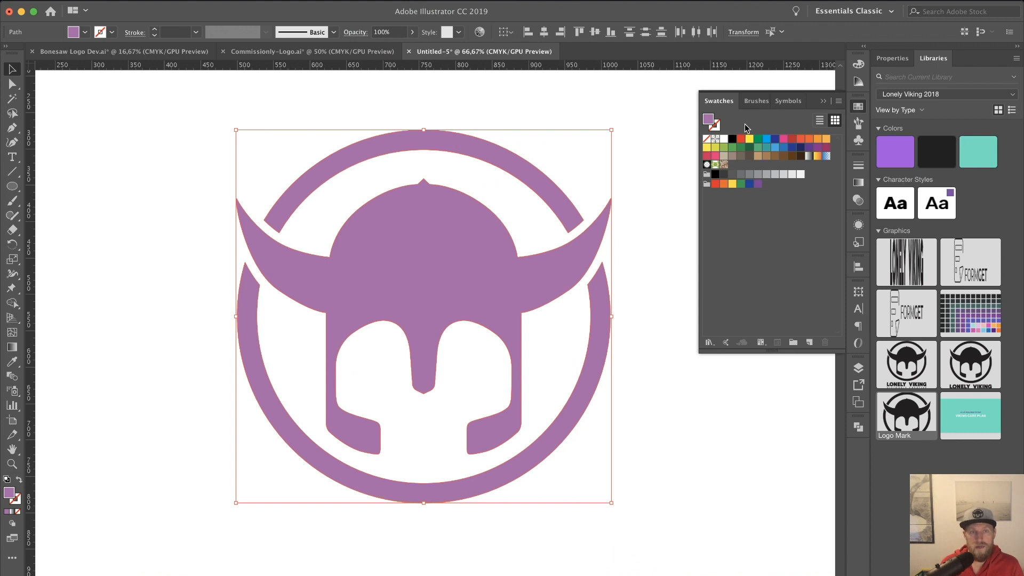
pyautogui.click(732, 139)
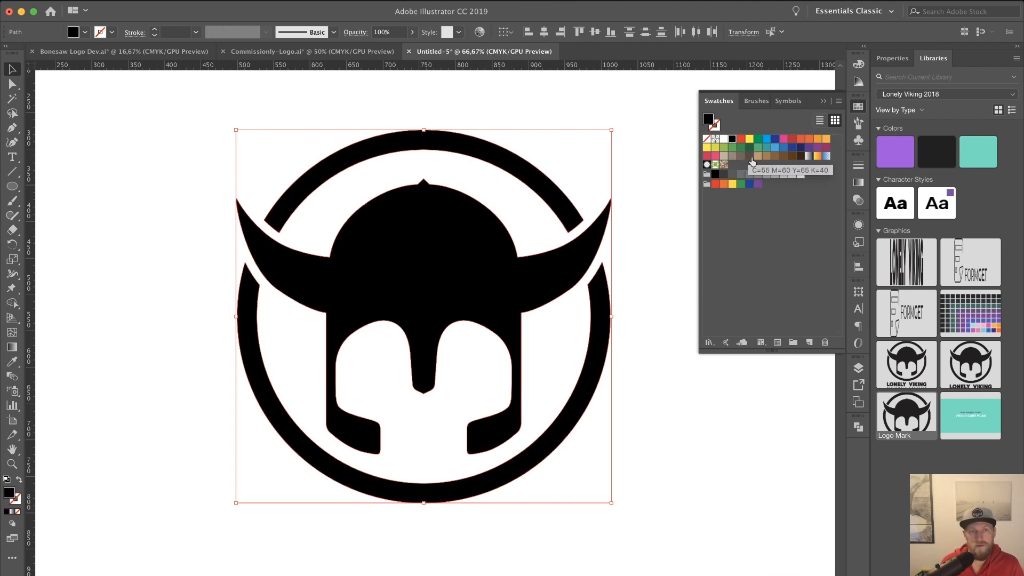
pyautogui.click(724, 174)
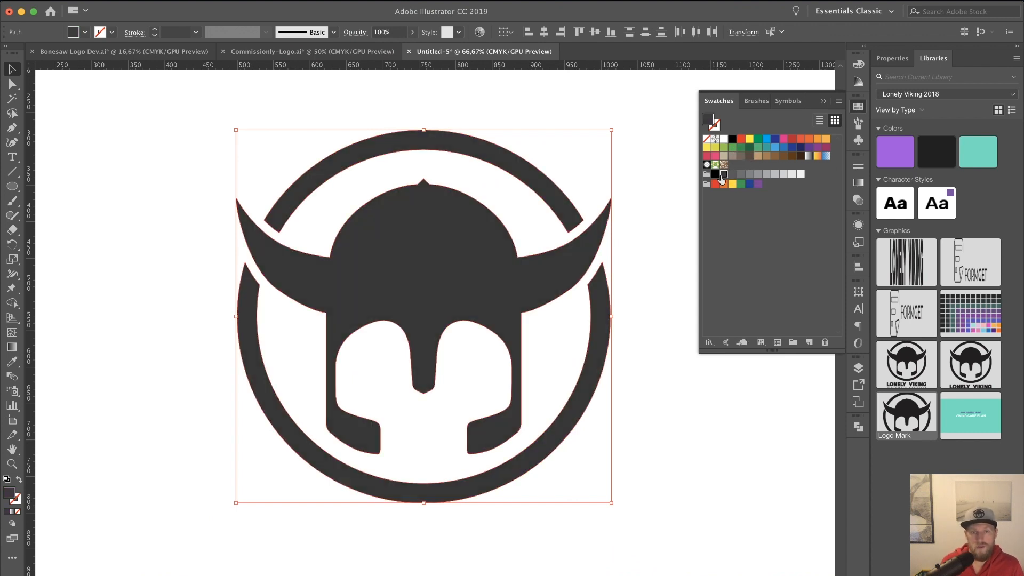
pyautogui.click(684, 406)
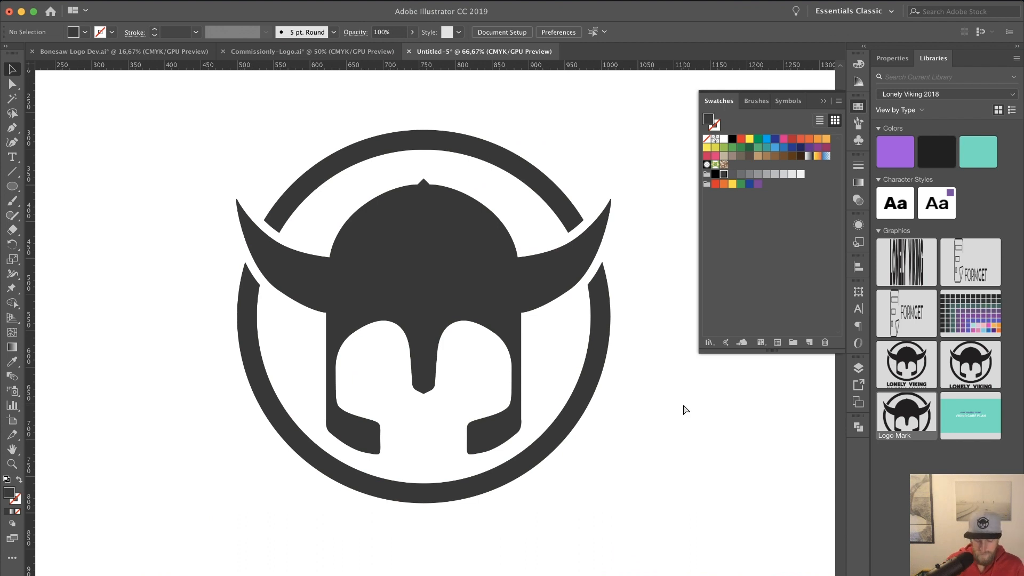
# Step: Rename Artboard 1 to O
pyautogui.press('super+minus')
pyautogui.press('super+minus')
pyautogui.press('super+minus')
pyautogui.moveTo(683, 403); pyautogui.dragTo(530, 345)
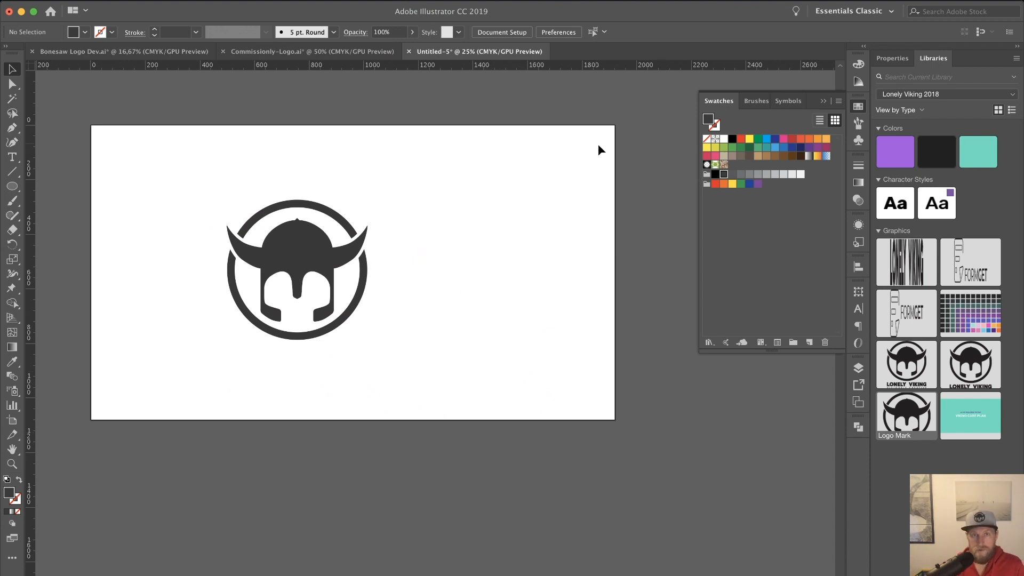
pyautogui.click(858, 403)
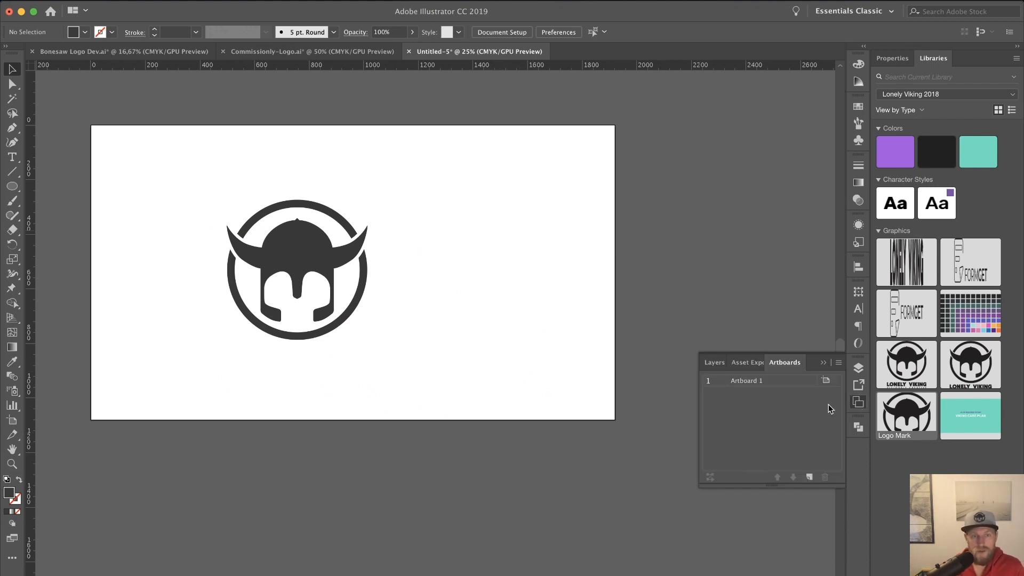
pyautogui.doubleClick(752, 385)
pyautogui.doubleClick(752, 382)
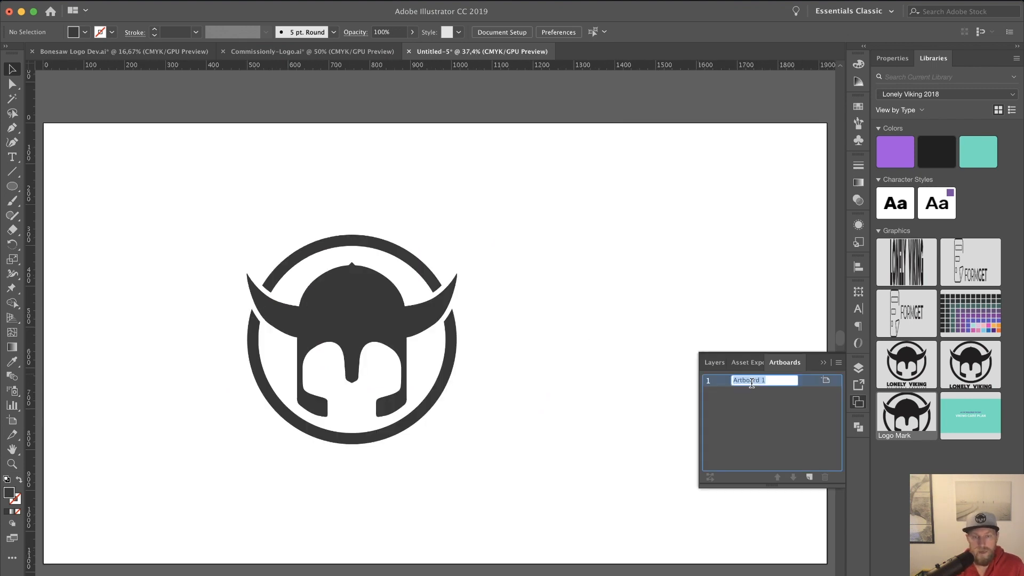
pyautogui.press('super+minus')
pyautogui.press('super+minus')
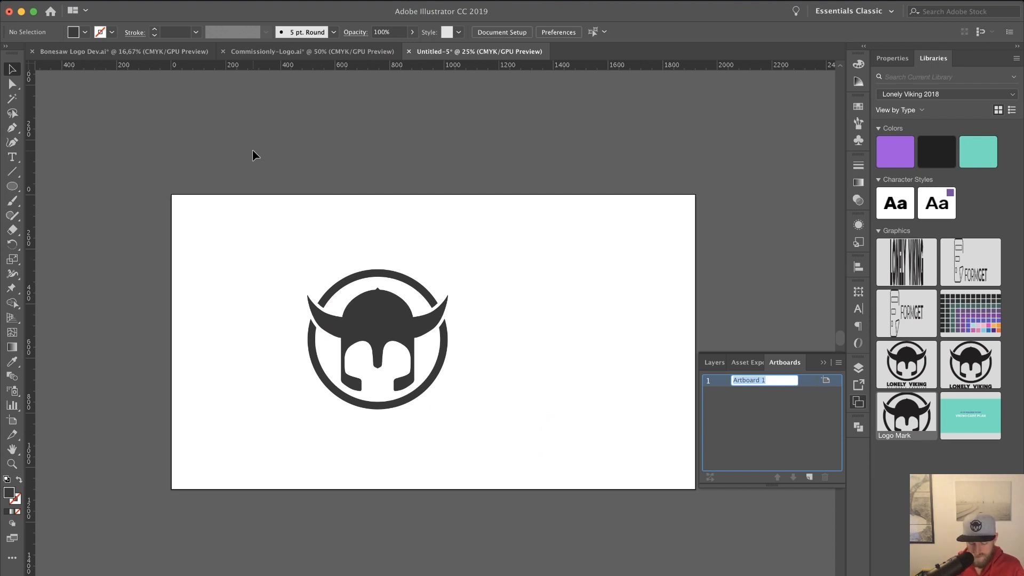
pyautogui.write('O')
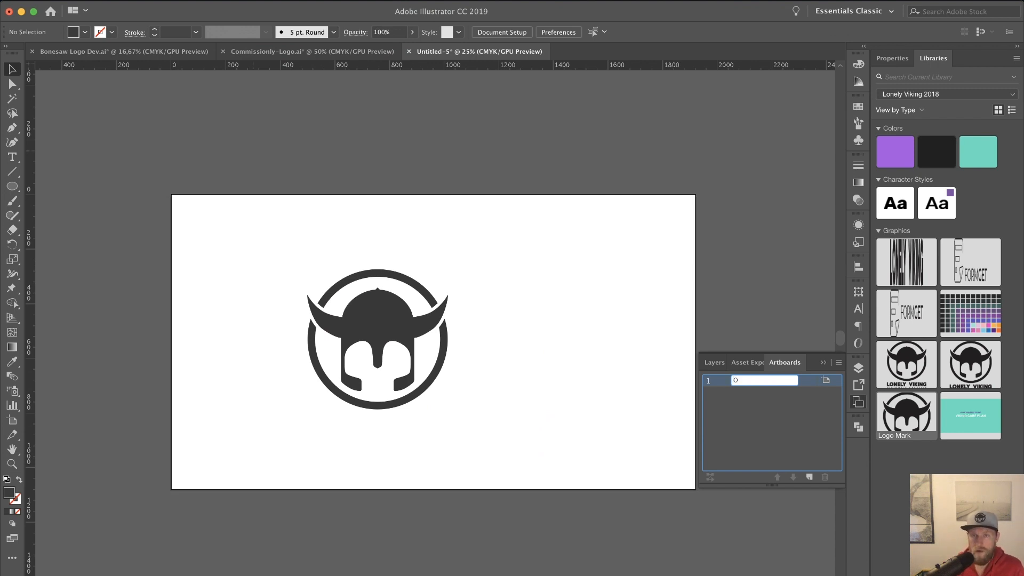
pyautogui.press('Return')
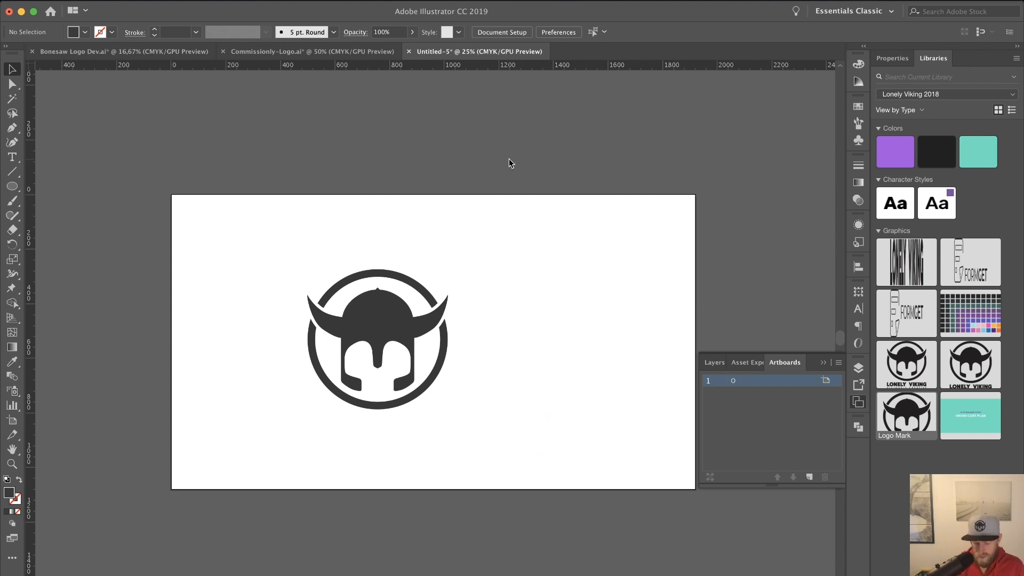
pyautogui.hotkey('shift', 'e')
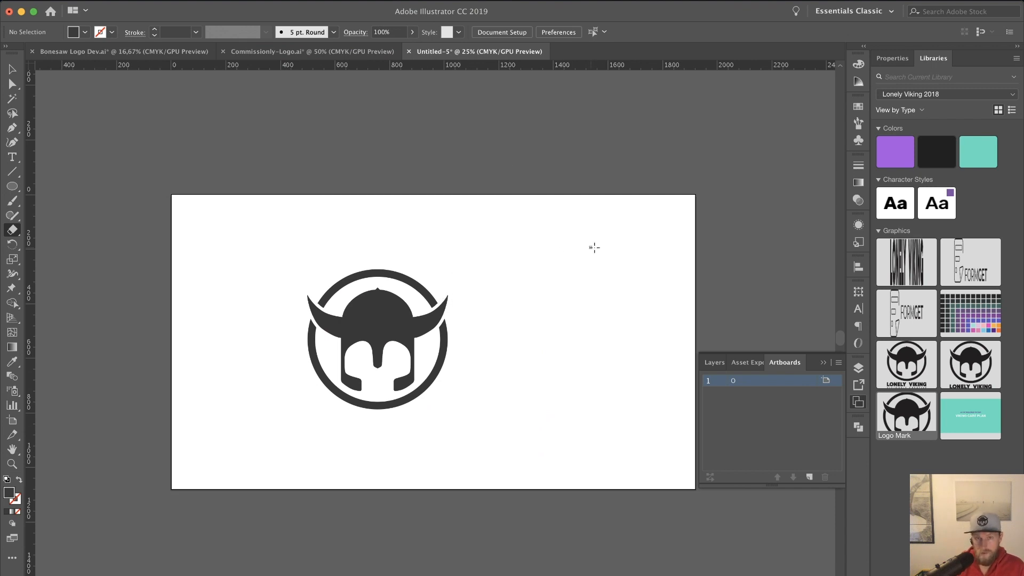
pyautogui.press('v')
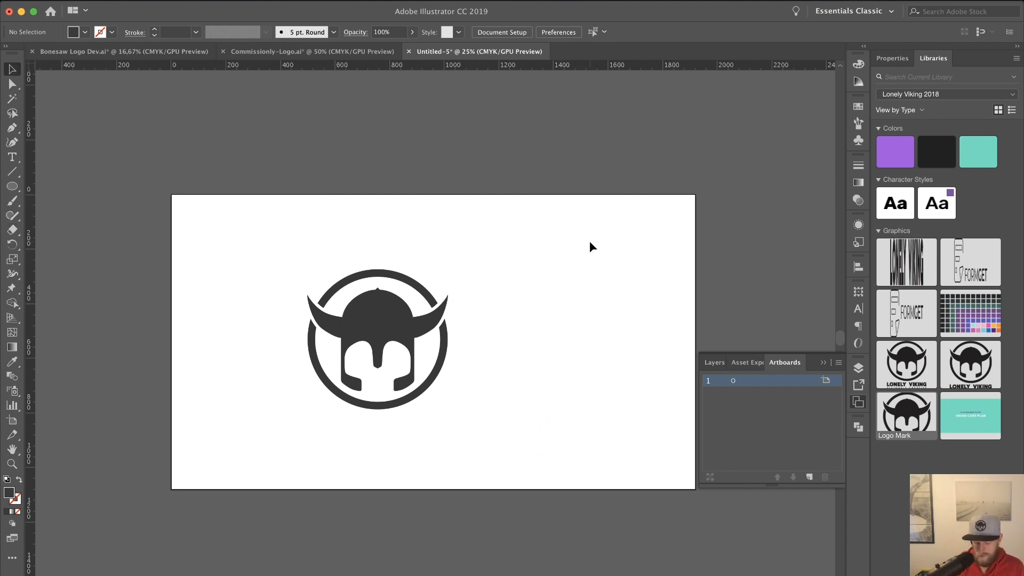
pyautogui.press('super+o')
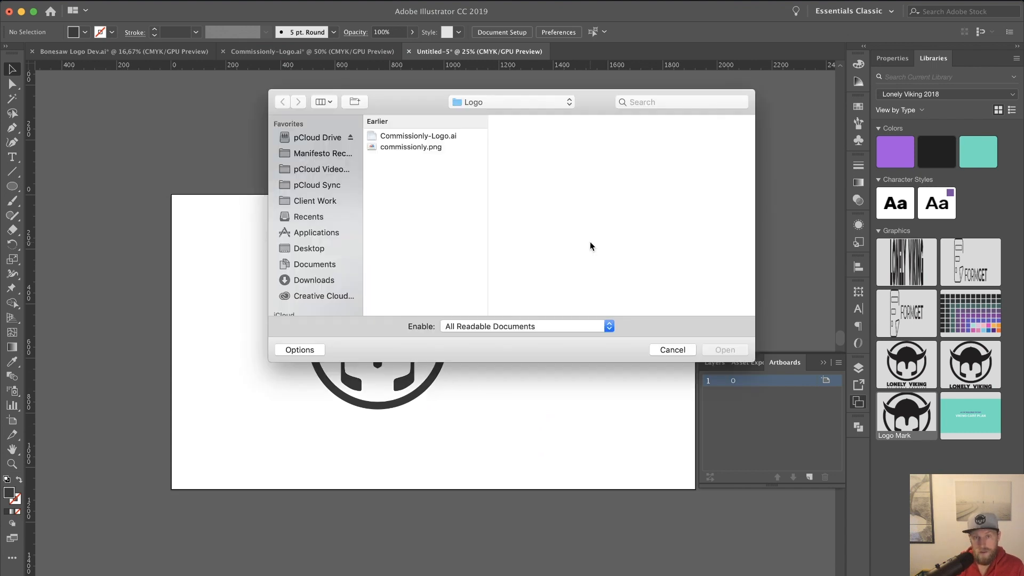
pyautogui.click(667, 350)
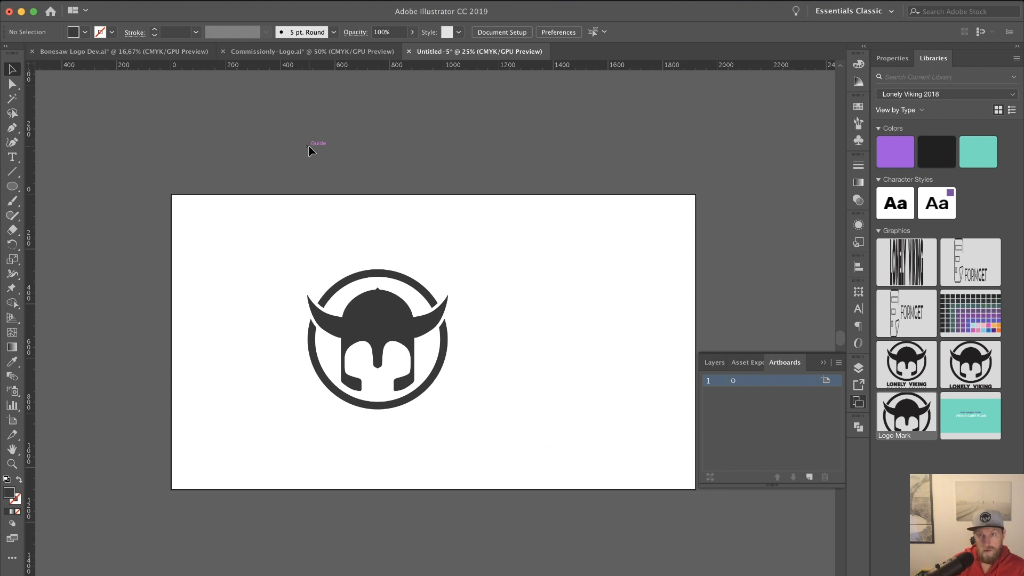
# Step: Crop the artboard edges in around the logo mark to about 616 by 585 px
pyautogui.hotkey('shift', 'o')
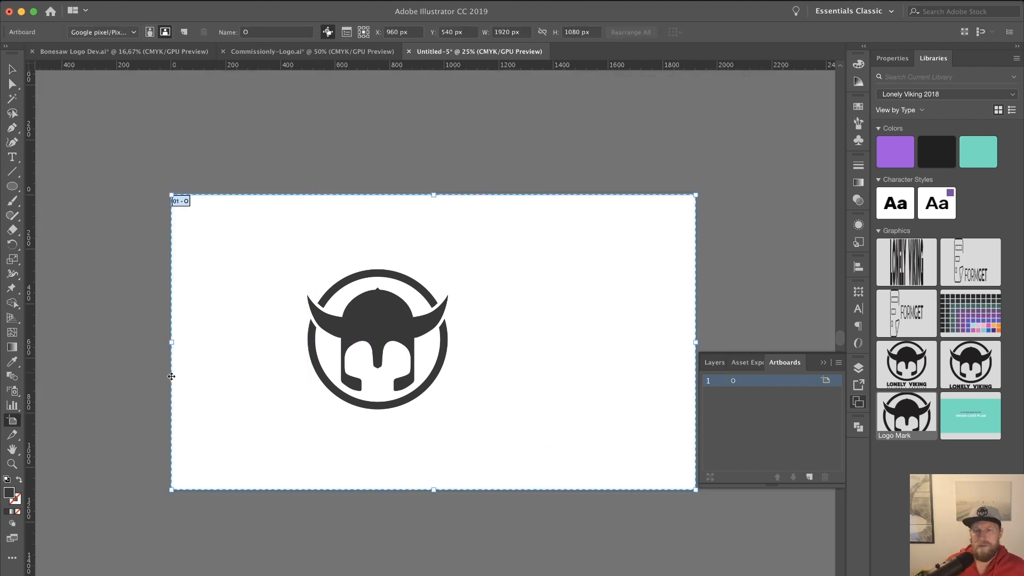
pyautogui.moveTo(174, 347); pyautogui.dragTo(291, 332)
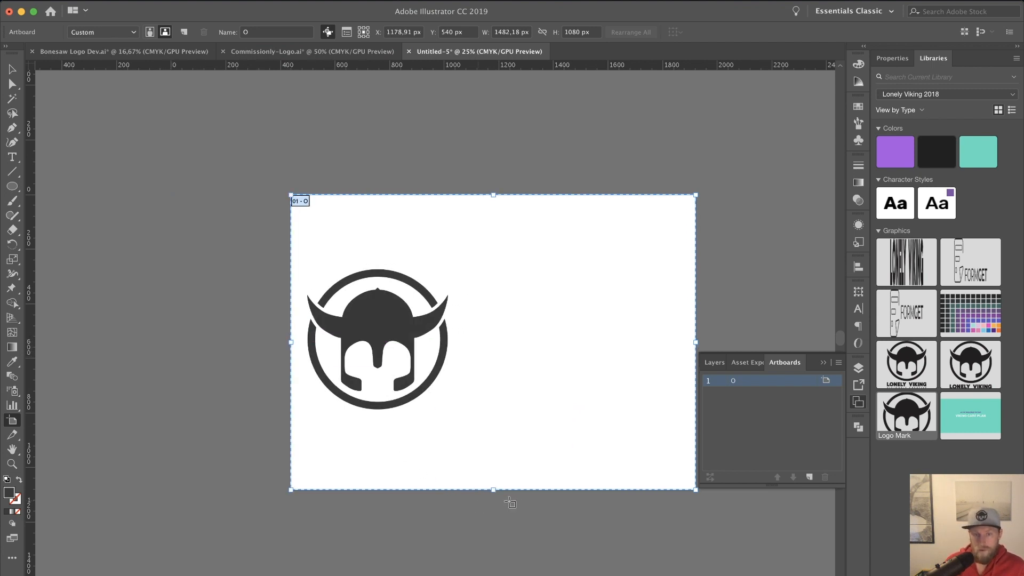
pyautogui.moveTo(493, 489); pyautogui.dragTo(494, 418)
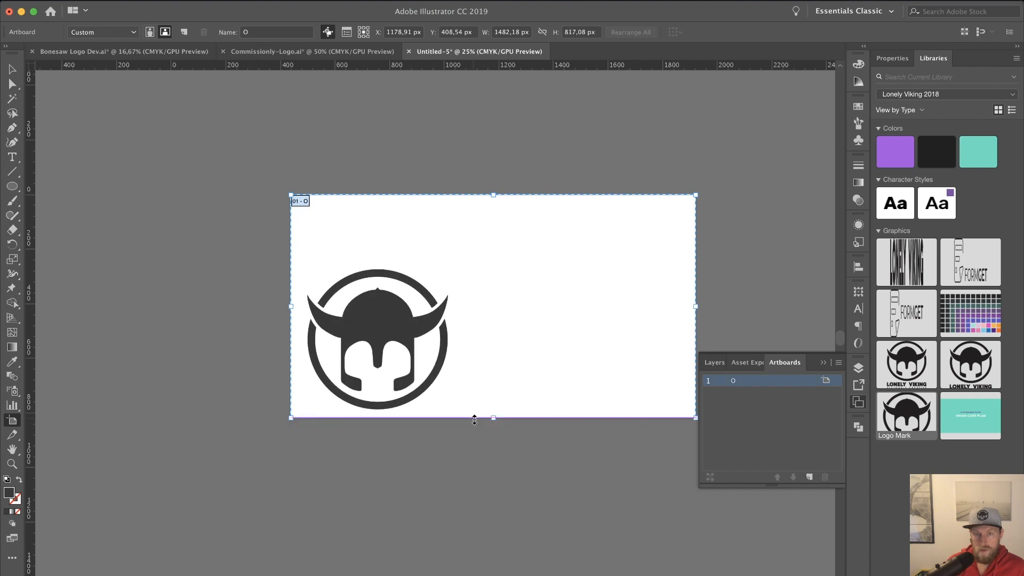
pyautogui.moveTo(696, 306); pyautogui.dragTo(460, 315)
pyautogui.moveTo(375, 194); pyautogui.dragTo(375, 258)
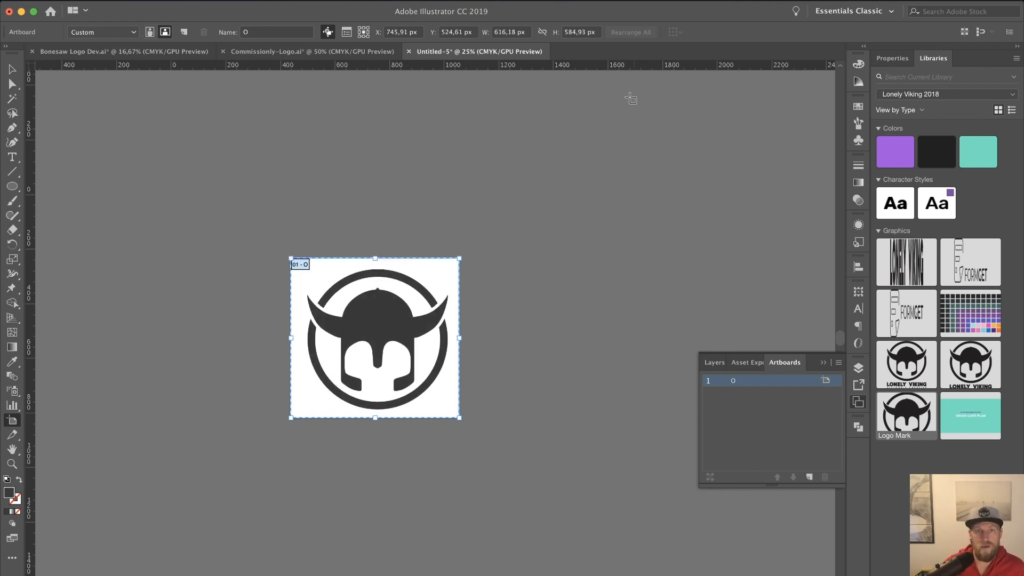
# Step: Set the artboard's width and height to 500 px and finish editing the artboard
pyautogui.click(507, 33)
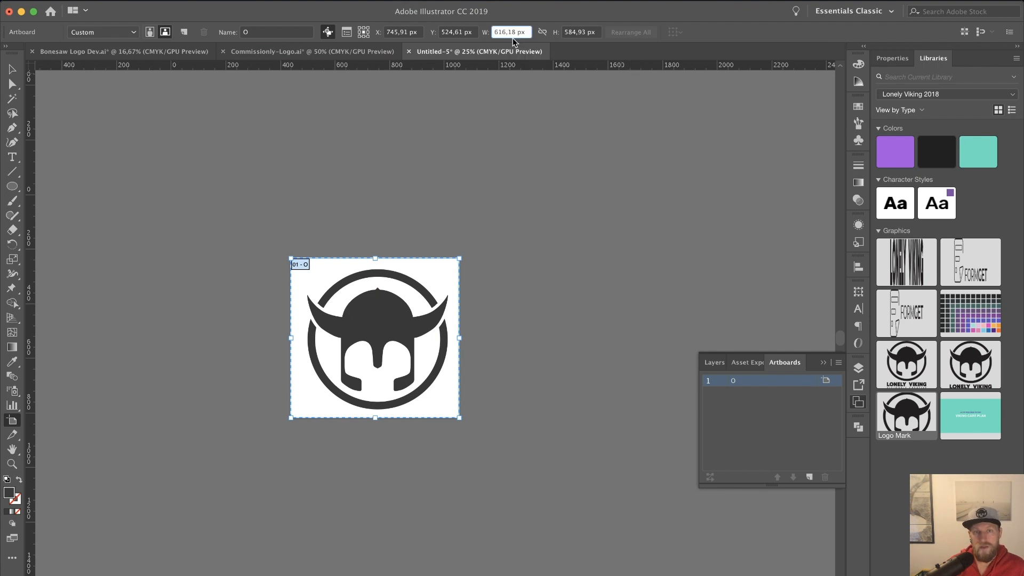
pyautogui.moveTo(516, 33); pyautogui.dragTo(491, 37)
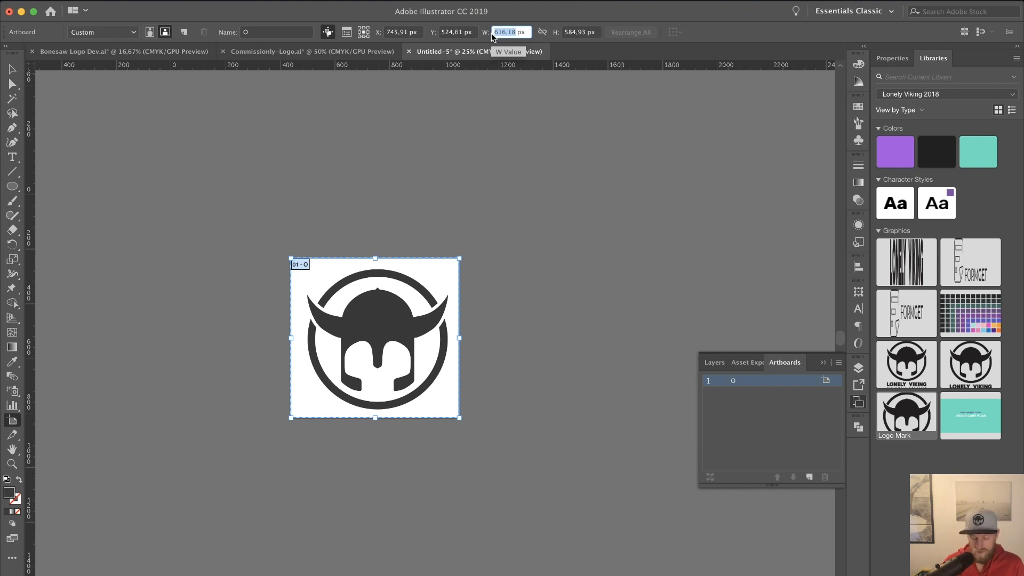
pyautogui.write('500')
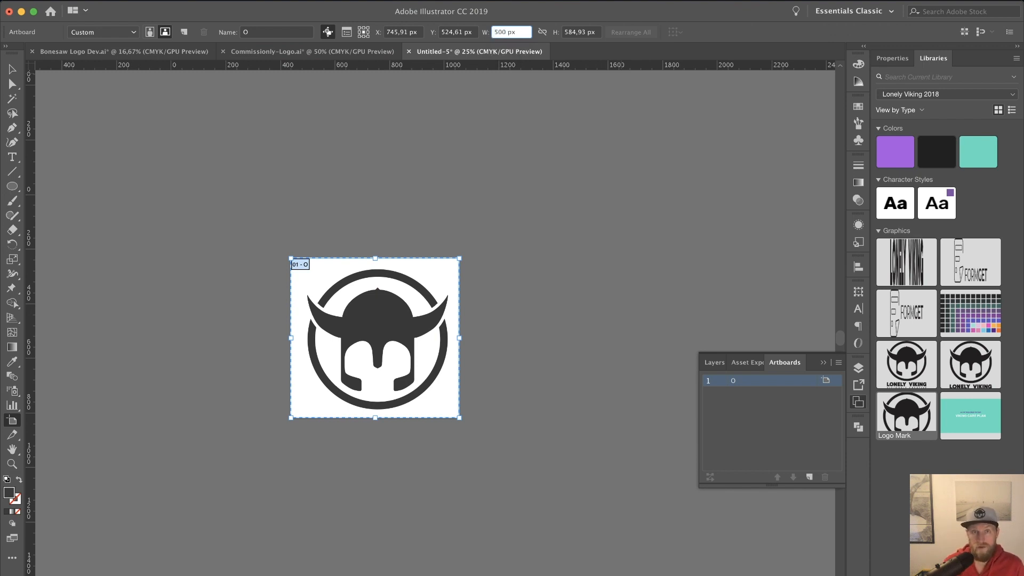
pyautogui.press('Tab')
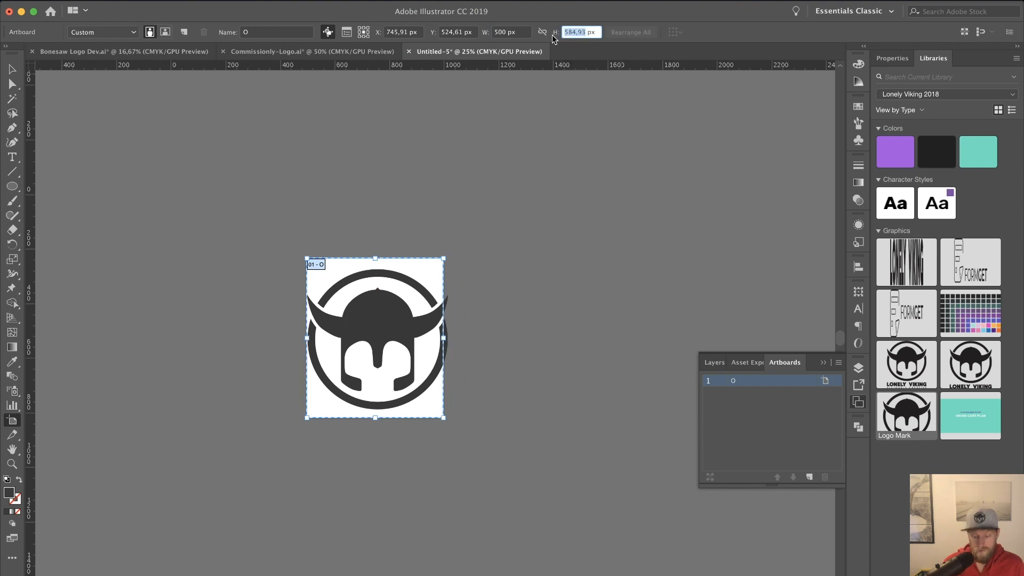
pyautogui.write('500')
pyautogui.press('Return')
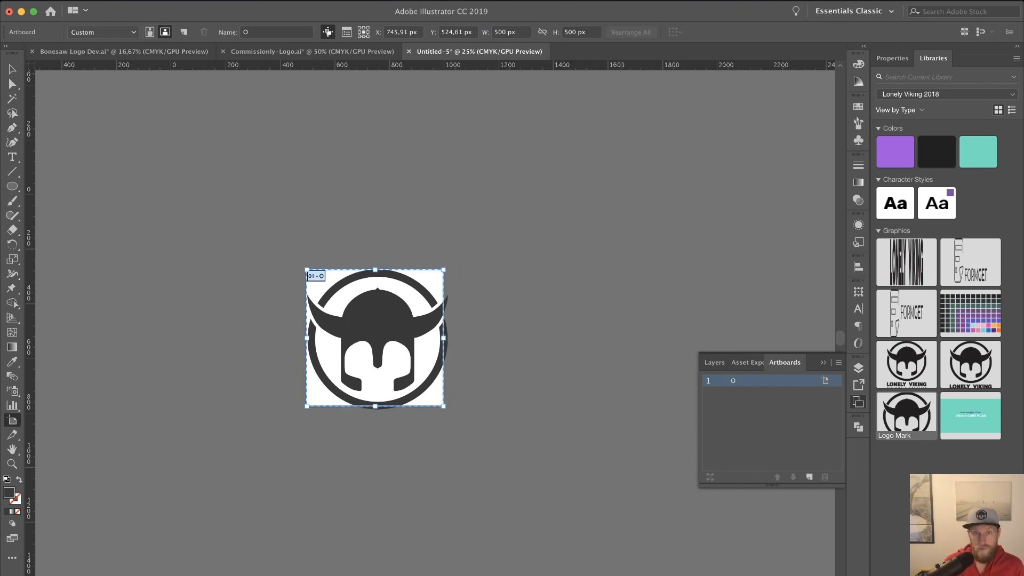
pyautogui.press('v')
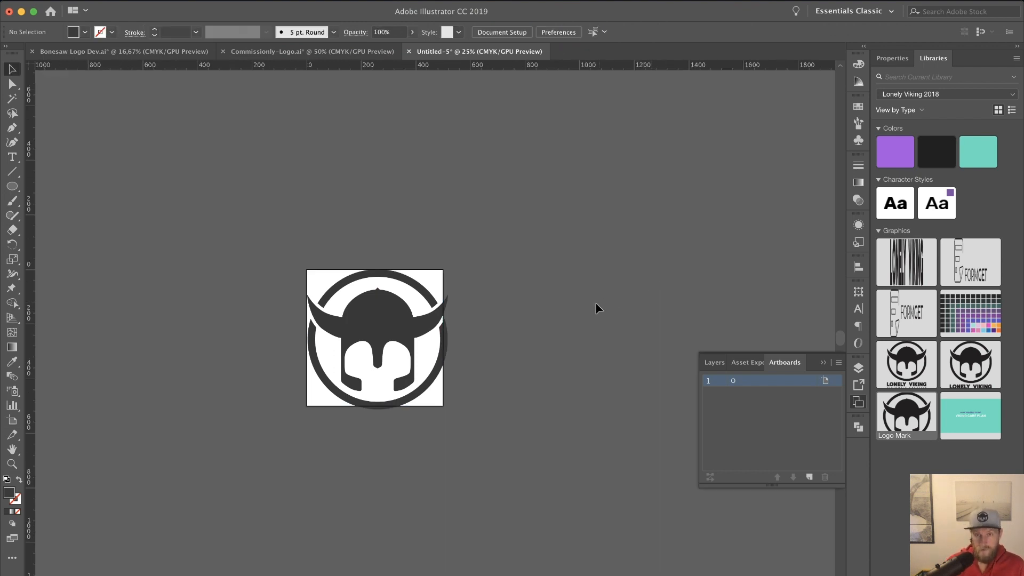
# Step: Select all of the logo artwork and group it
pyautogui.click(393, 339)
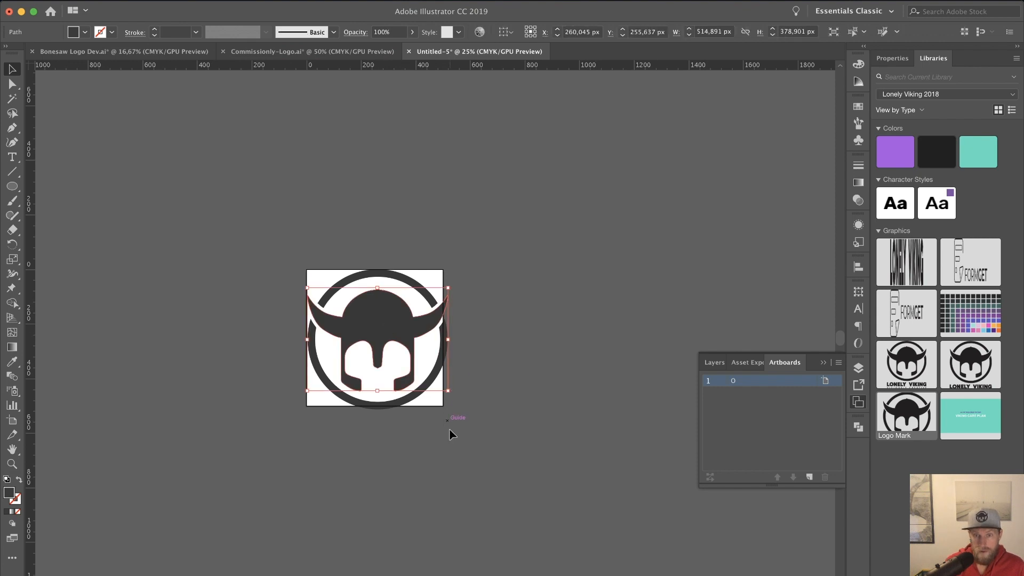
pyautogui.click(286, 462)
pyautogui.press('super+a')
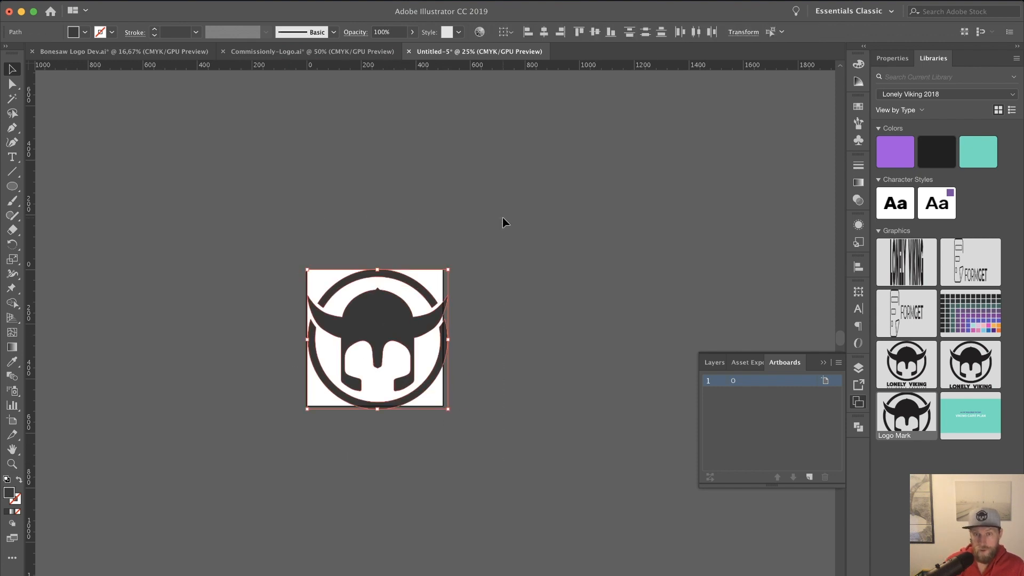
pyautogui.rightClick(379, 330)
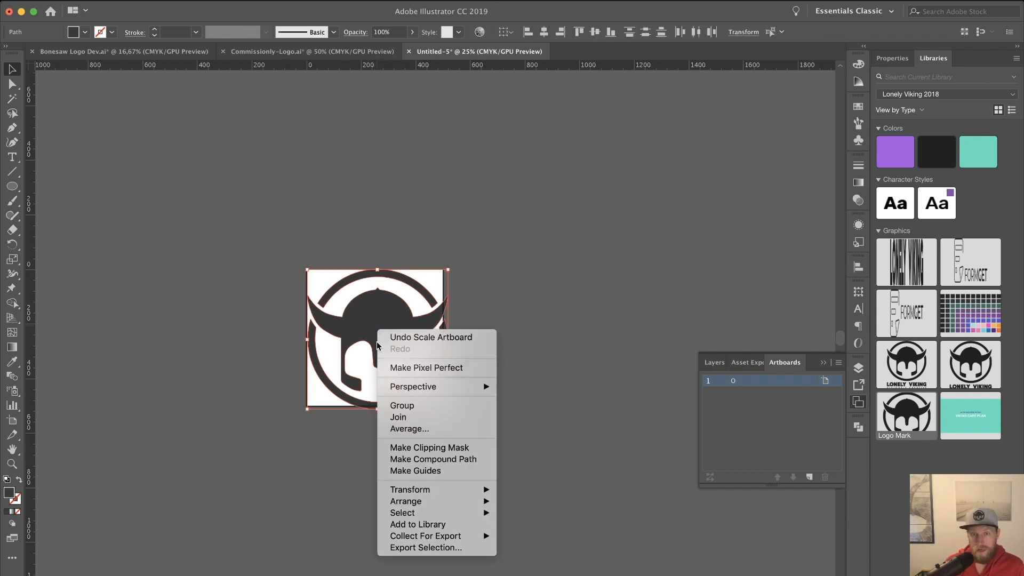
pyautogui.click(402, 406)
pyautogui.click(497, 339)
# Step: Scale the logo group down proportionally to about 422 by 420 px so it fits inside the artboard
pyautogui.click(420, 335)
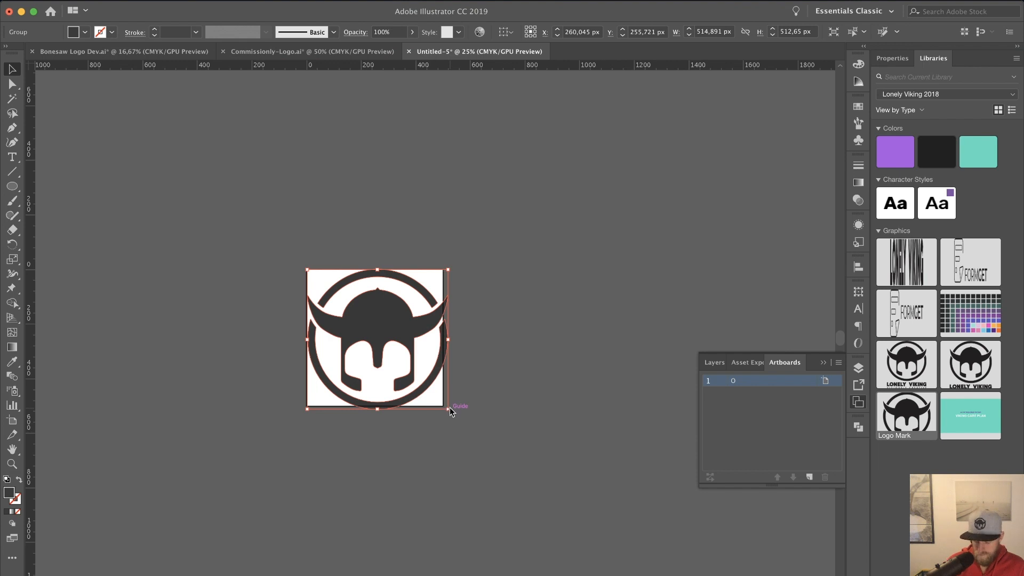
pyautogui.moveTo(449, 408); pyautogui.dragTo(434, 385)
pyautogui.click(539, 265)
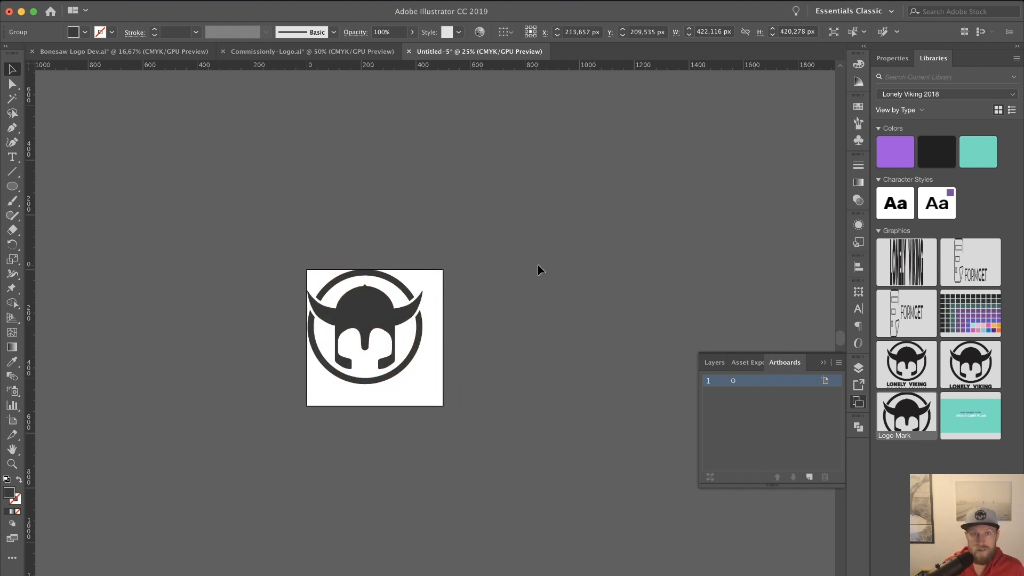
# Step: Open the Align options for the selected logo group and choose Align to Artboard
pyautogui.click(372, 322)
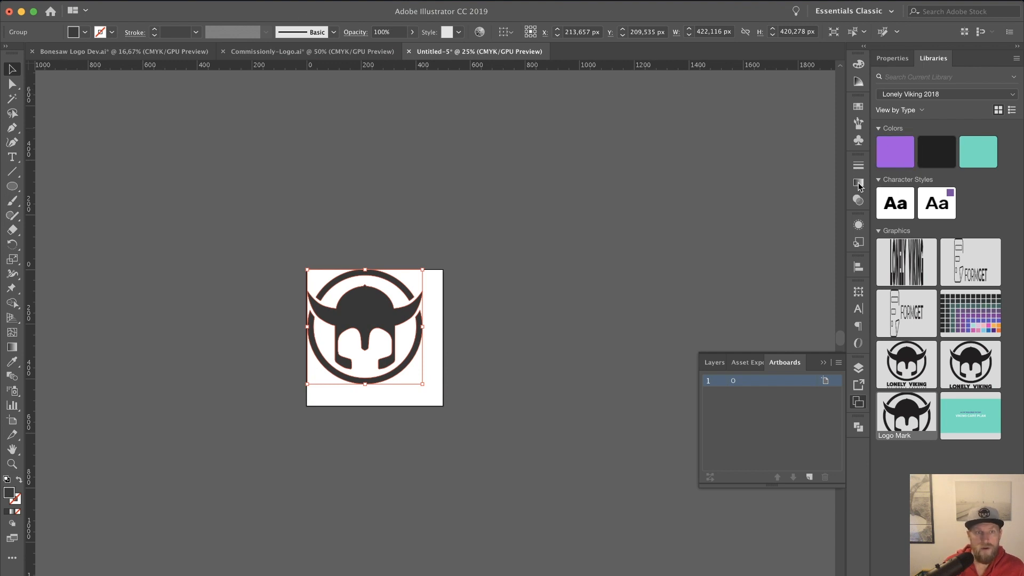
pyautogui.click(331, 1)
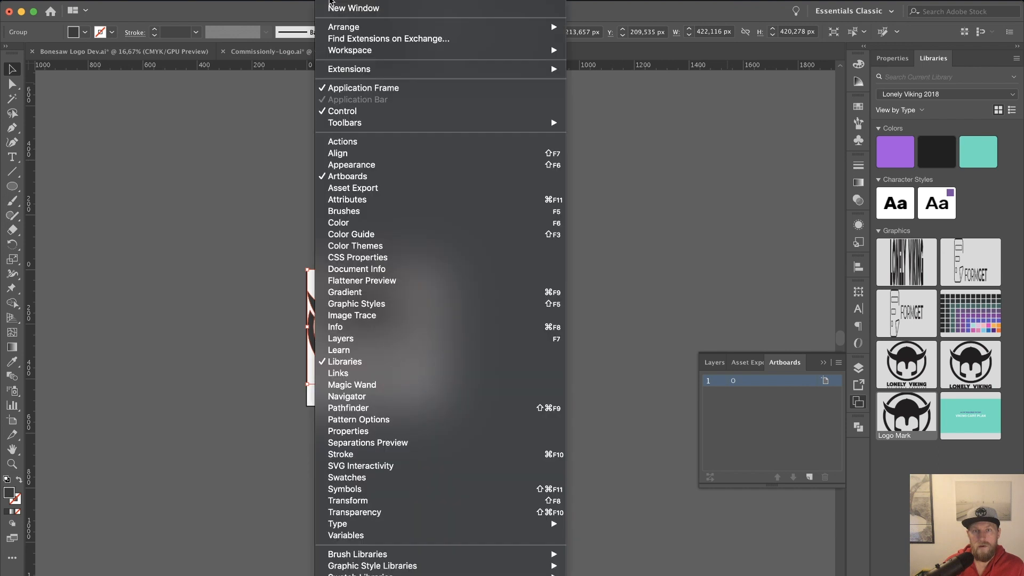
pyautogui.click(339, 154)
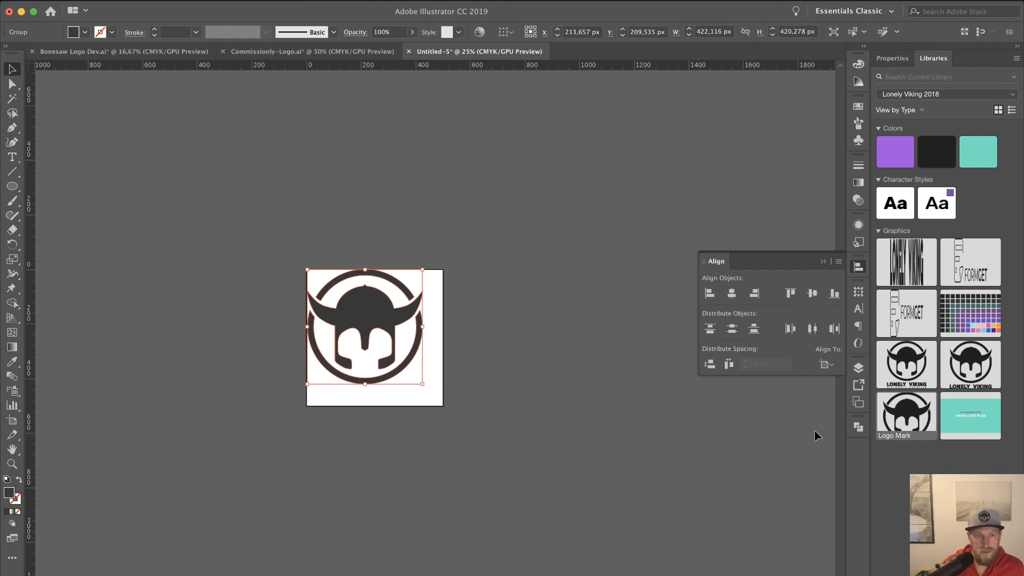
pyautogui.click(832, 367)
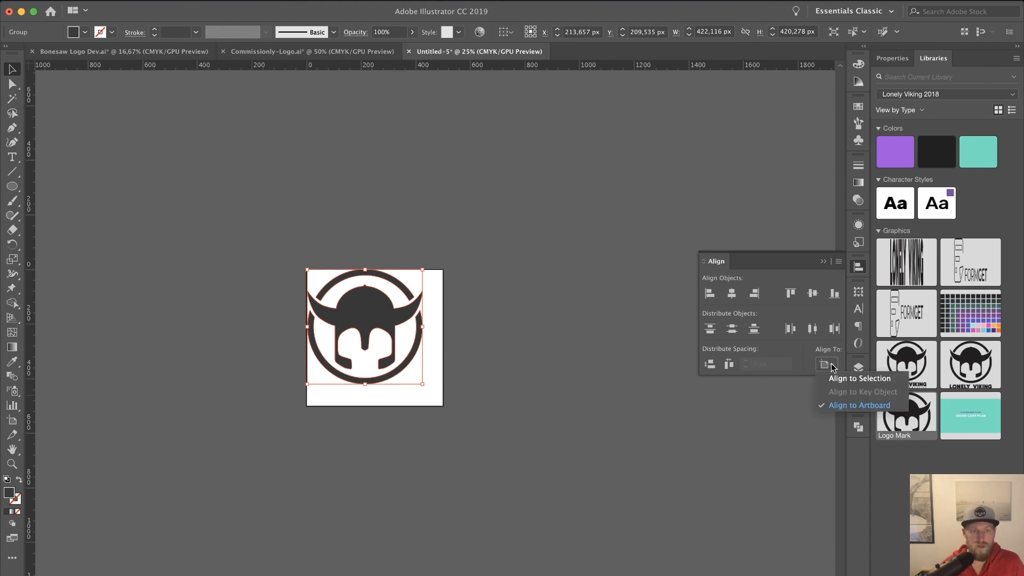
pyautogui.click(857, 406)
pyautogui.click(779, 423)
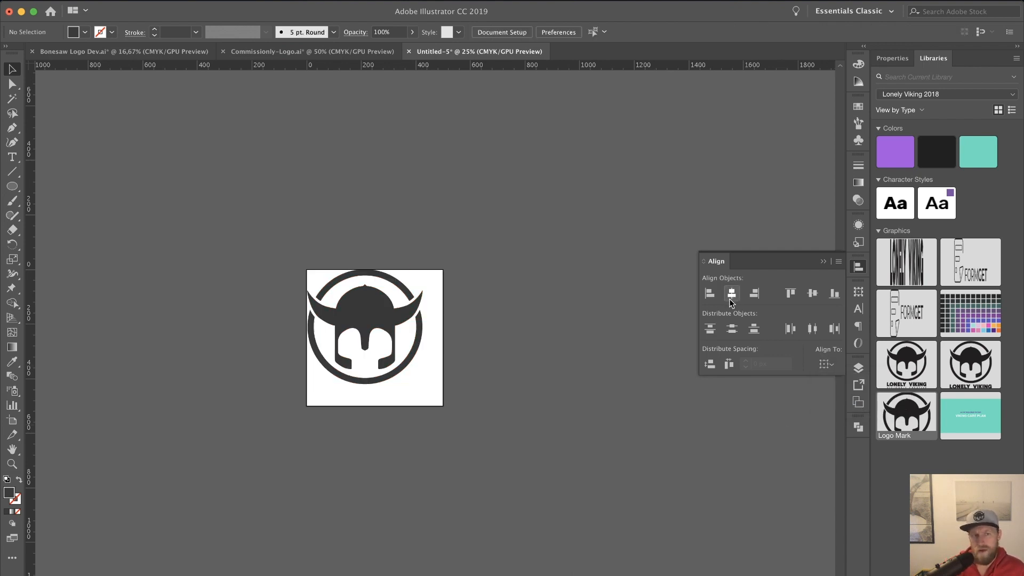
# Step: Move the logo group near the artboard's middle, to about X 260 px and Y 256 px
pyautogui.click(358, 330)
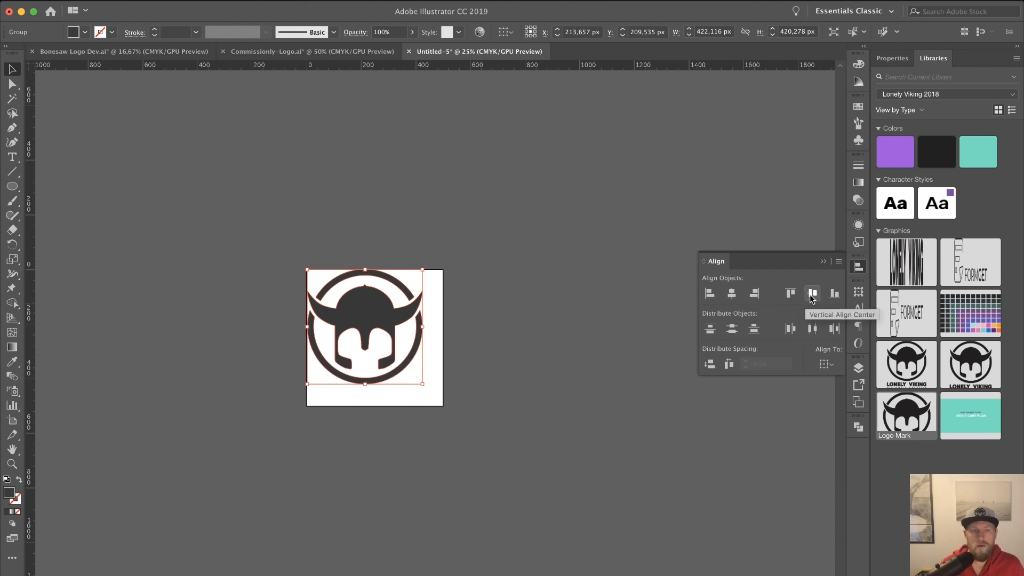
pyautogui.click(625, 345)
pyautogui.moveTo(246, 235); pyautogui.dragTo(512, 448)
pyautogui.click(558, 395)
pyautogui.moveTo(340, 317)
pyautogui.mouseDown()
pyautogui.moveTo(405, 336)
pyautogui.moveTo(353, 330)
pyautogui.mouseUp()
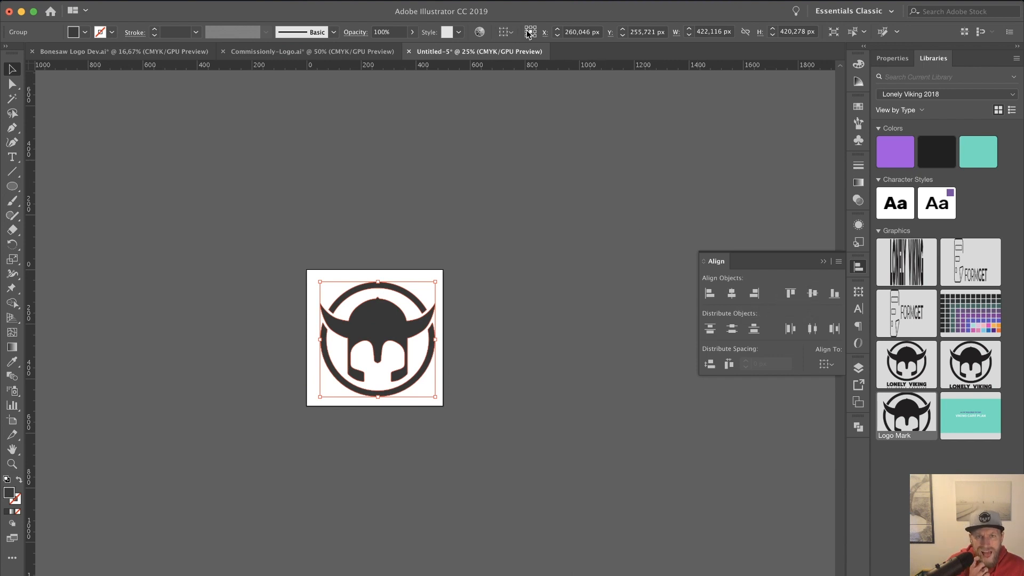
# Step: Set the logo group's alignment reference to the artboard and centre it there horizontally and vertically
pyautogui.click(510, 33)
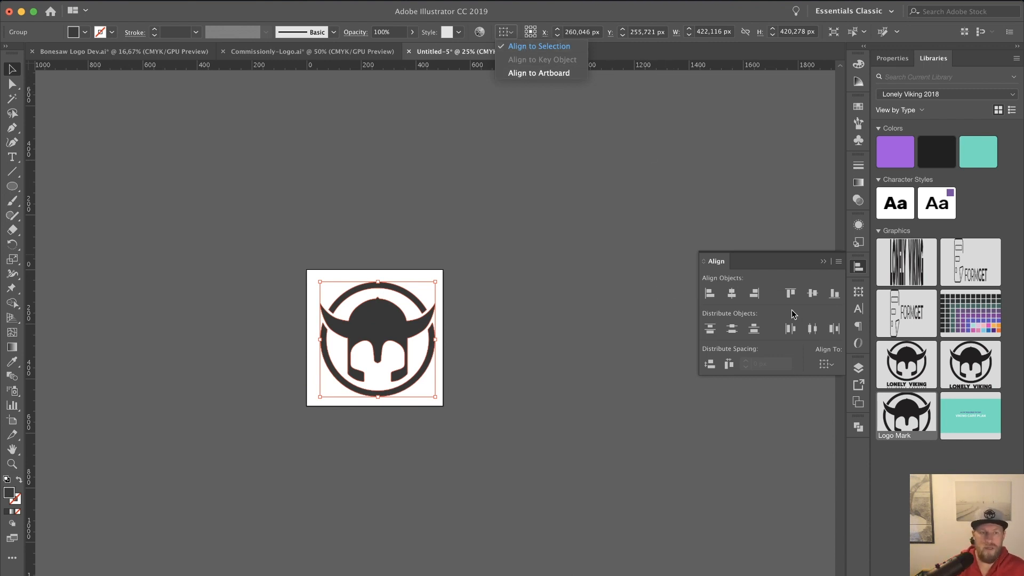
pyautogui.click(835, 371)
pyautogui.click(831, 369)
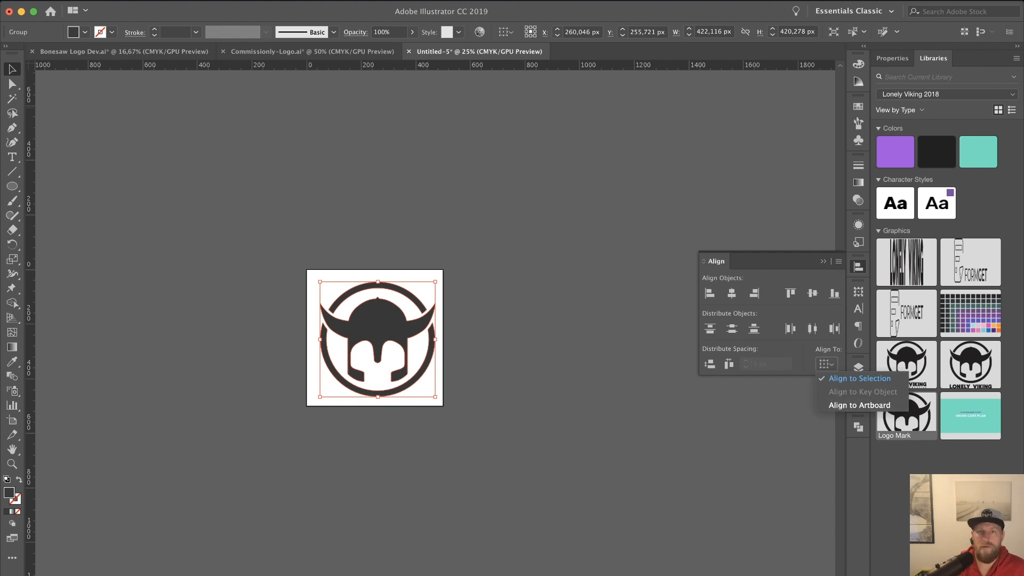
pyautogui.click(504, 32)
pyautogui.click(504, 32)
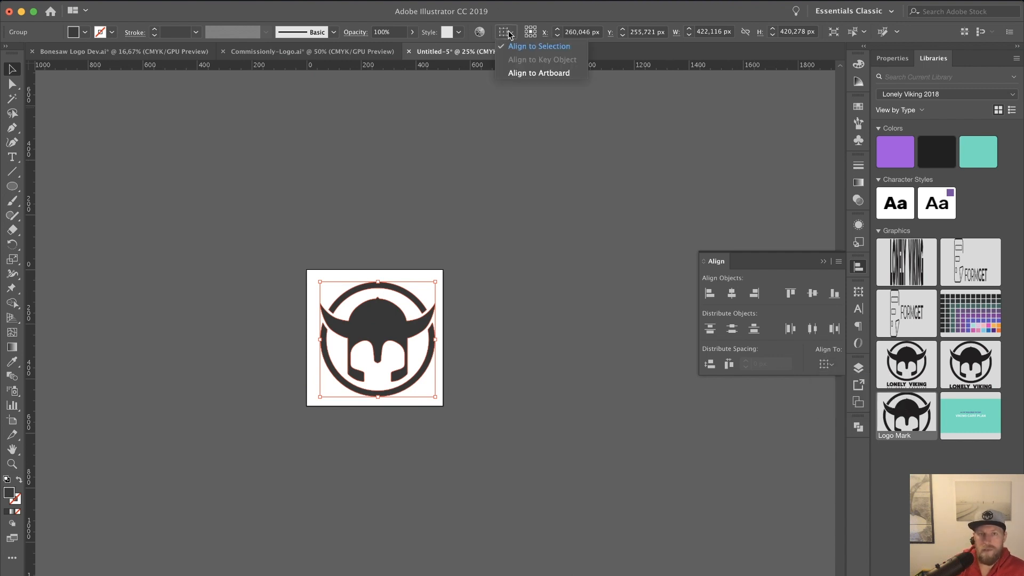
pyautogui.click(532, 74)
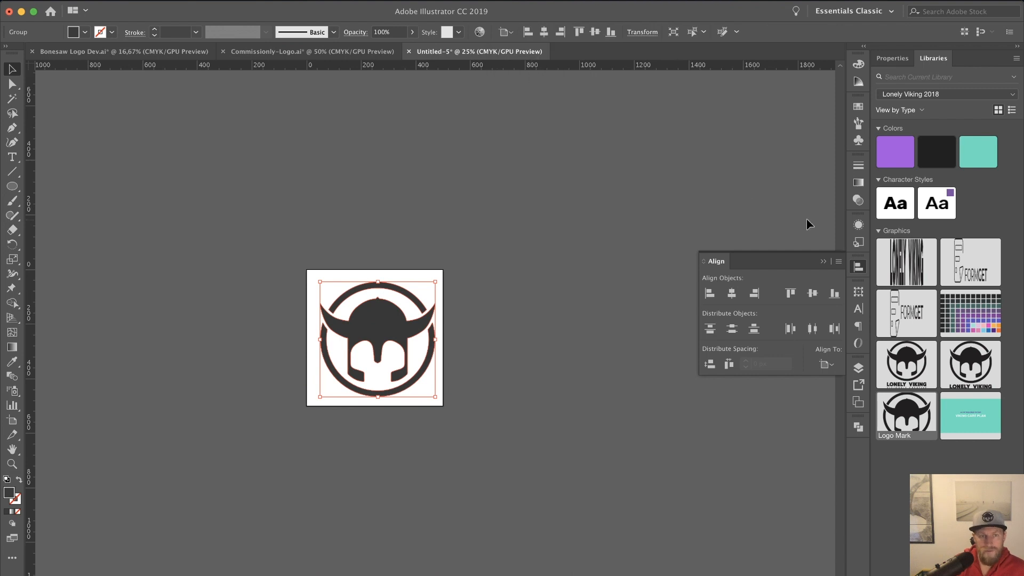
pyautogui.click(732, 293)
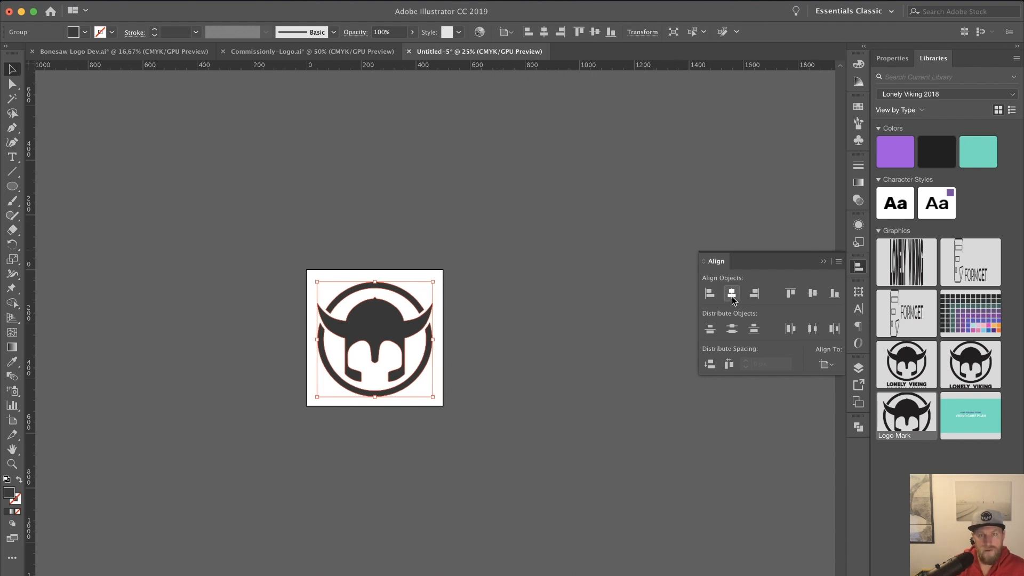
pyautogui.click(811, 295)
pyautogui.click(542, 359)
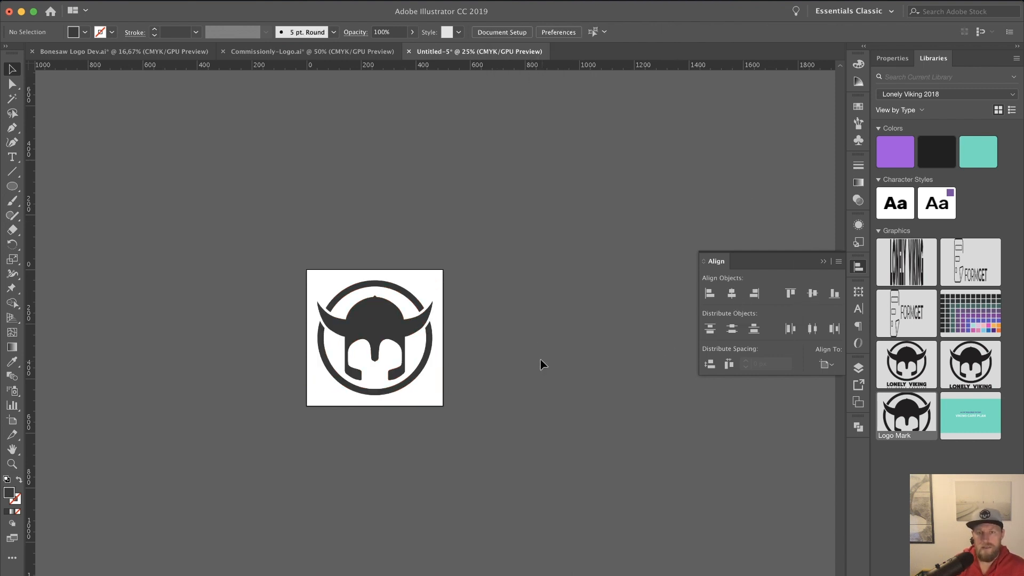
# Step: Start an Export for Screens of the artboard and add a PDF output to the format list
pyautogui.hscroll(2, 519, 274)
pyautogui.hscroll(1, 519, 279)
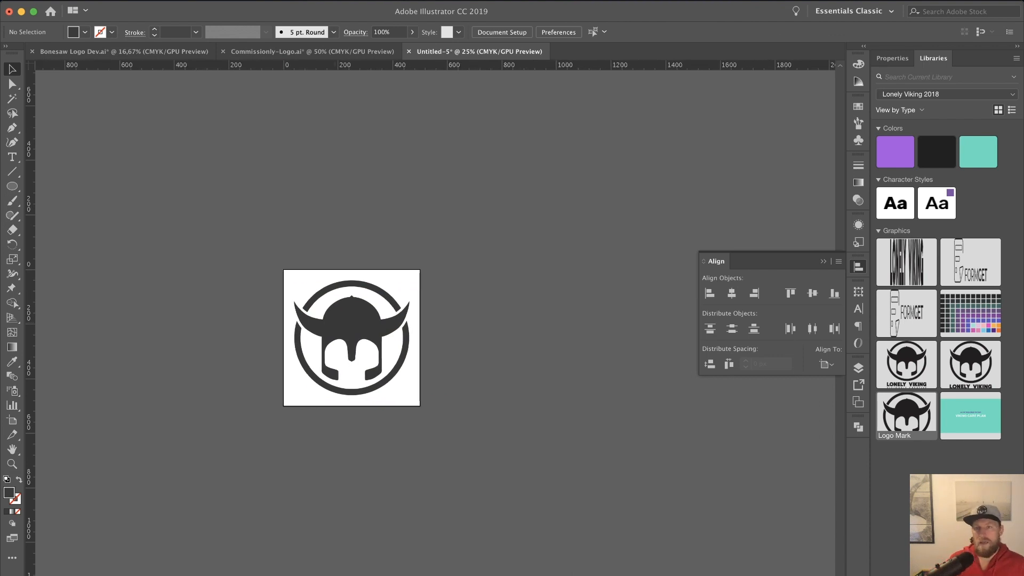
pyautogui.click(109, 0)
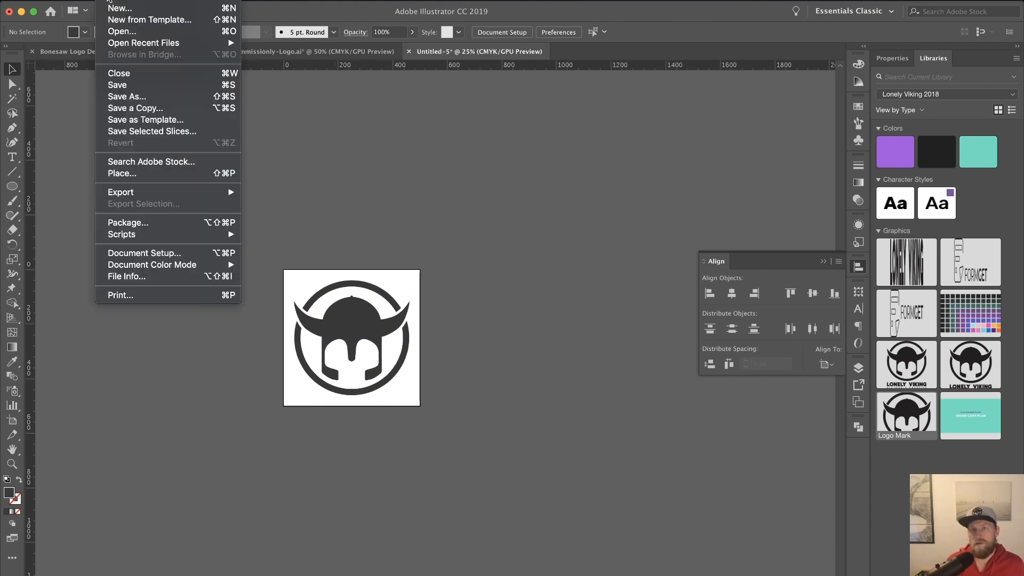
pyautogui.moveTo(128, 199)
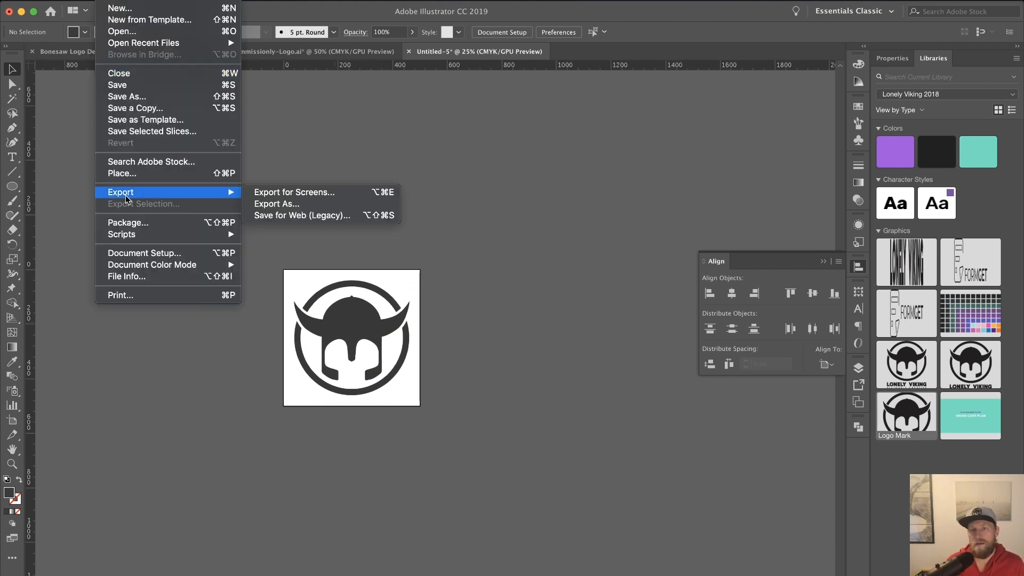
pyautogui.click(263, 193)
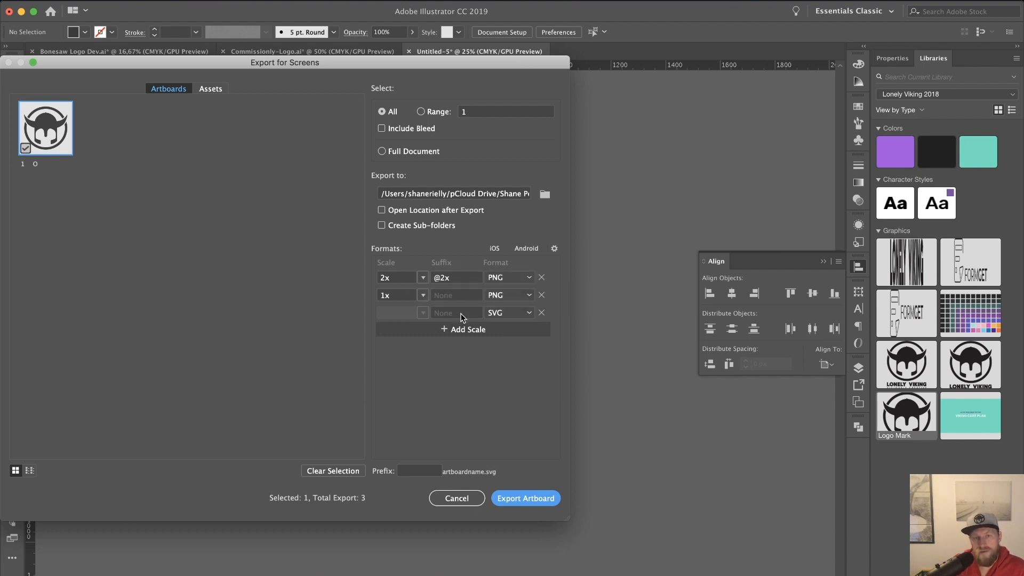
pyautogui.click(463, 328)
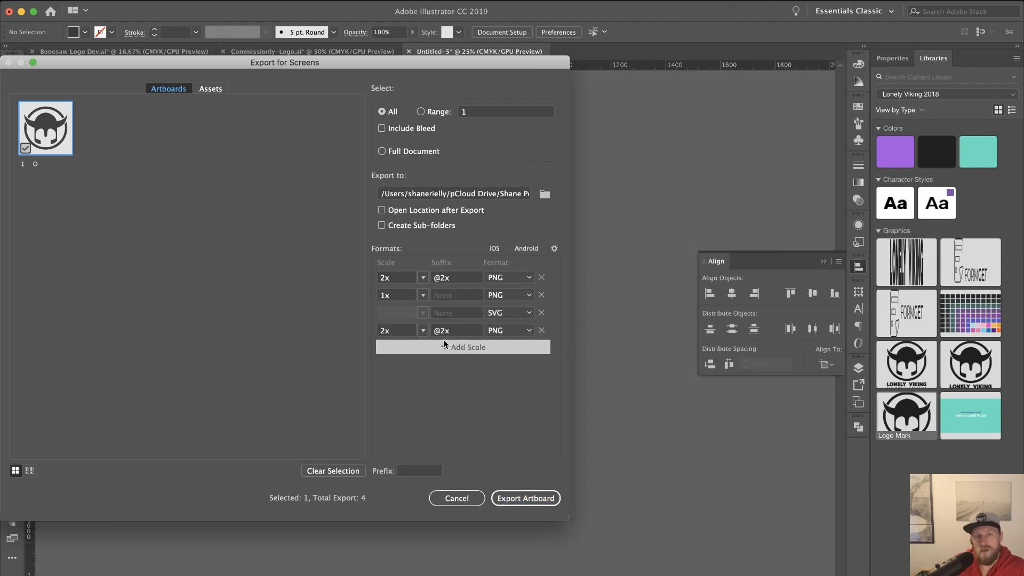
pyautogui.click(519, 331)
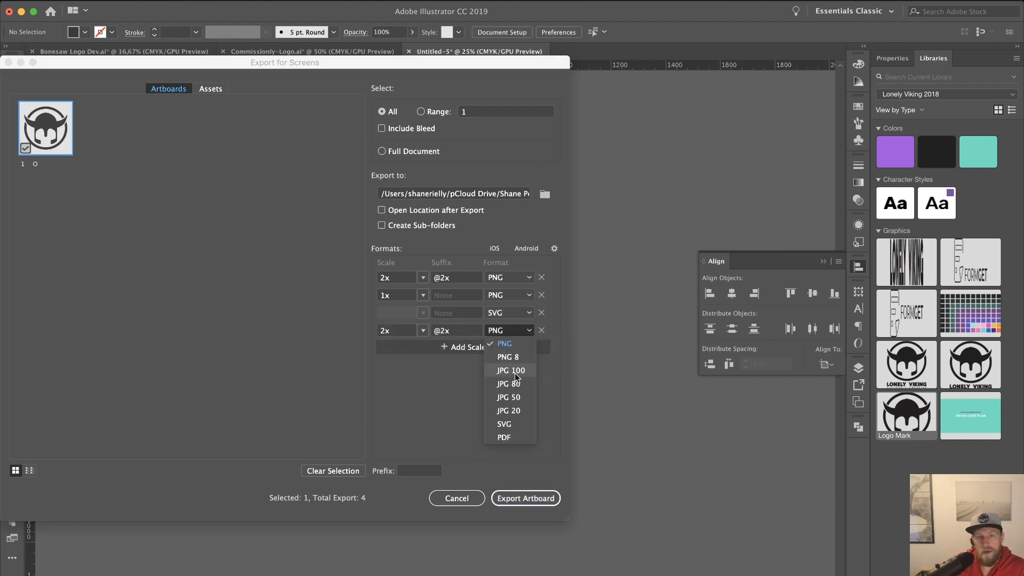
pyautogui.click(504, 437)
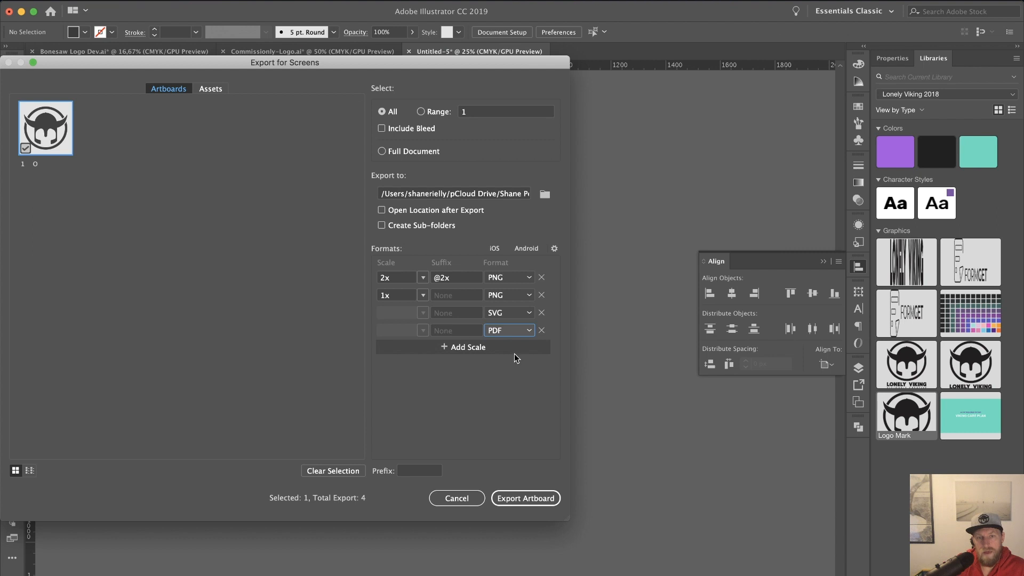
# Step: Add a 3x JPG 100 output to the export formats and export the artboard
pyautogui.click(490, 350)
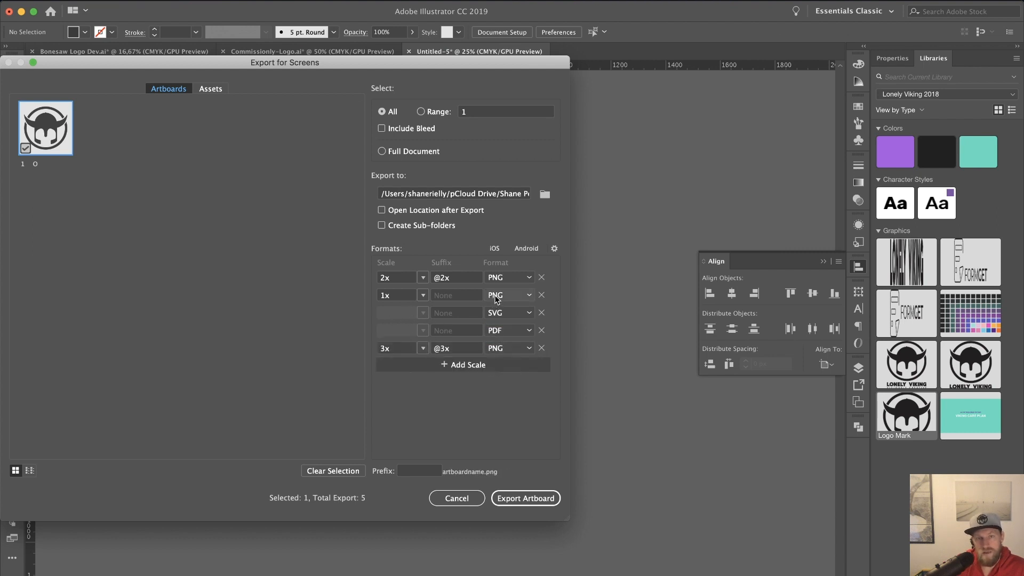
pyautogui.click(527, 349)
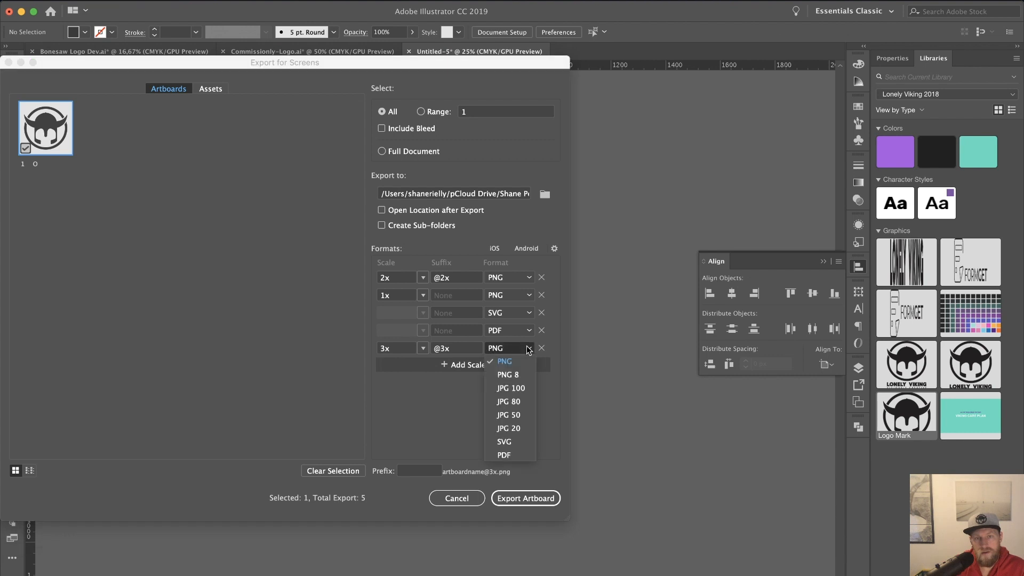
pyautogui.click(520, 387)
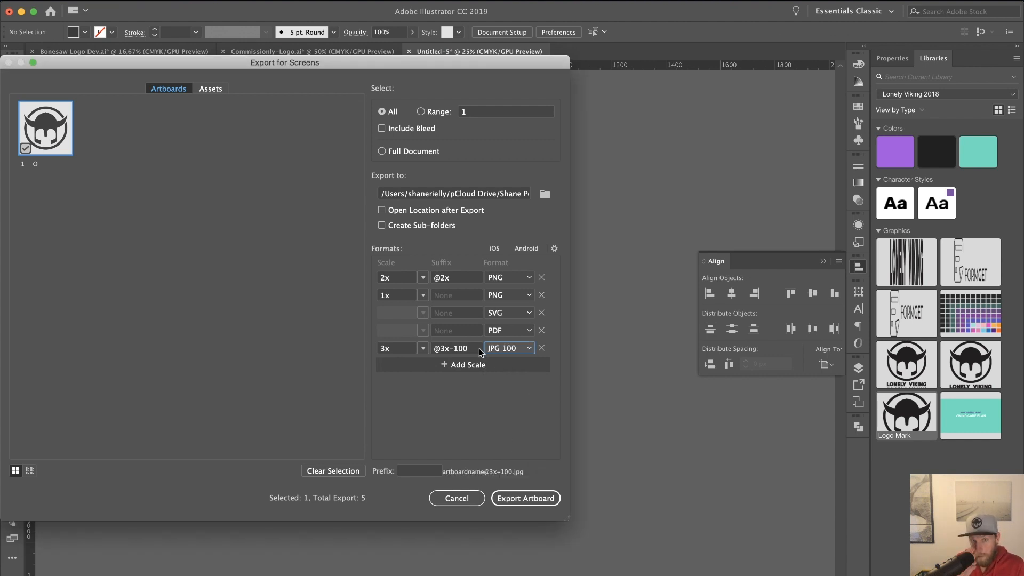
pyautogui.click(454, 350)
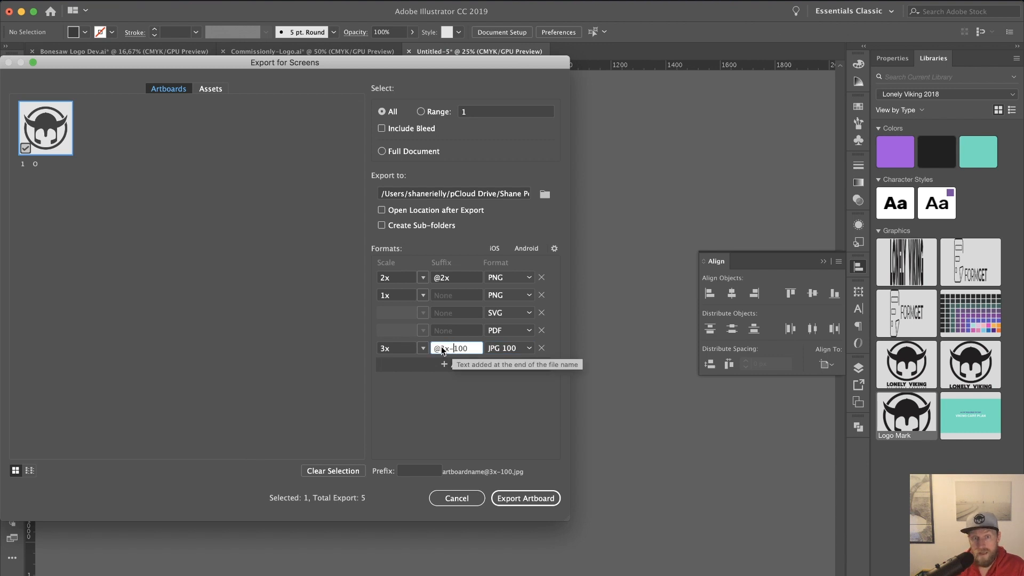
pyautogui.click(423, 347)
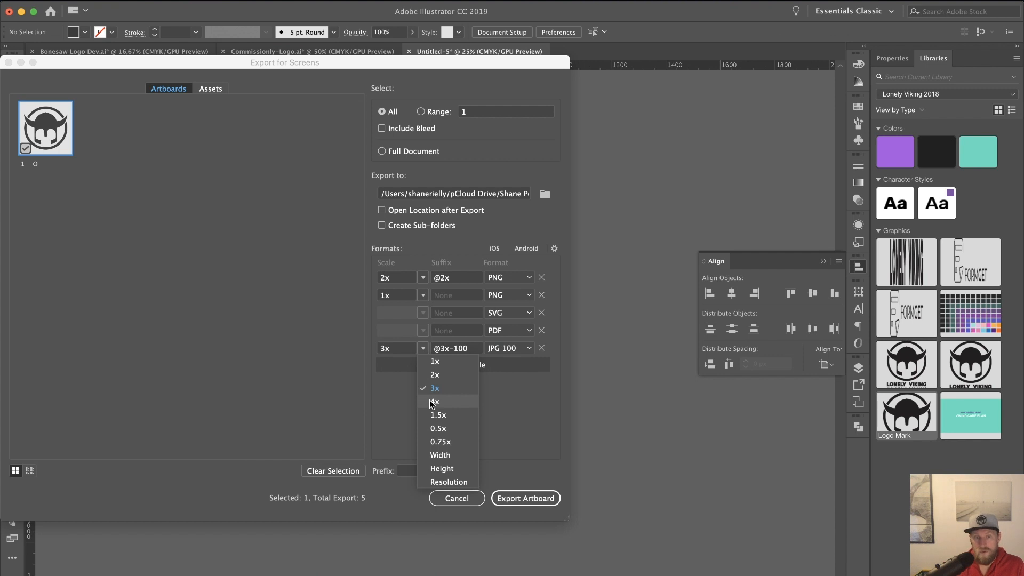
pyautogui.click(398, 401)
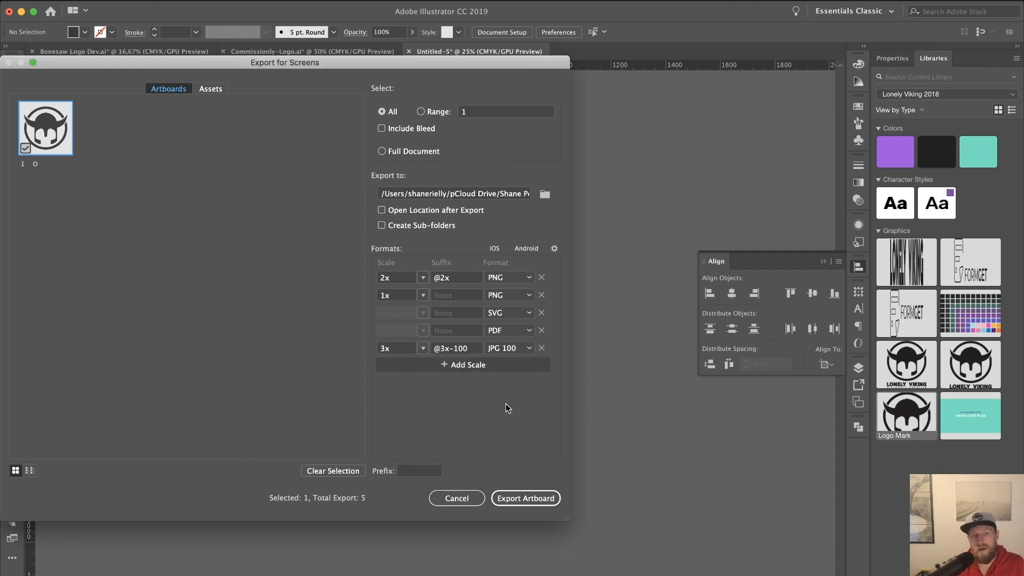
pyautogui.click(530, 498)
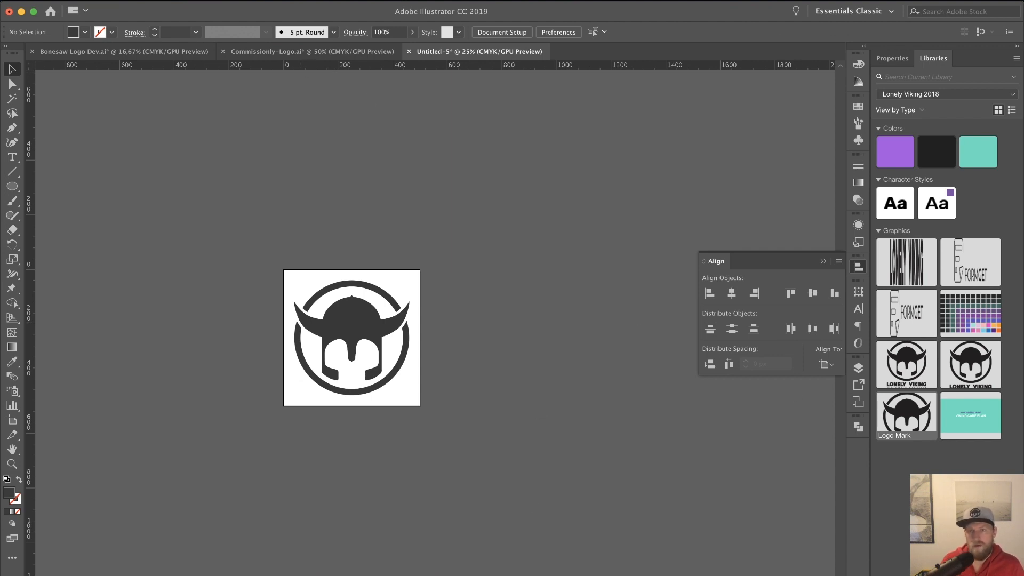
# Step: Export the artboard for screens again, with the Downloads folder as the destination
pyautogui.click(106, 0)
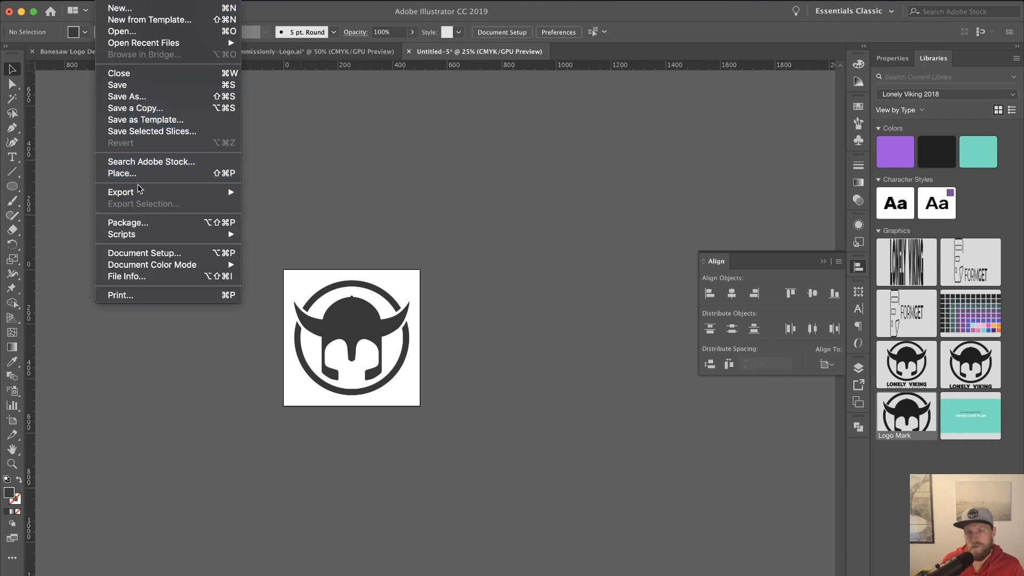
pyautogui.moveTo(140, 193)
pyautogui.click(286, 194)
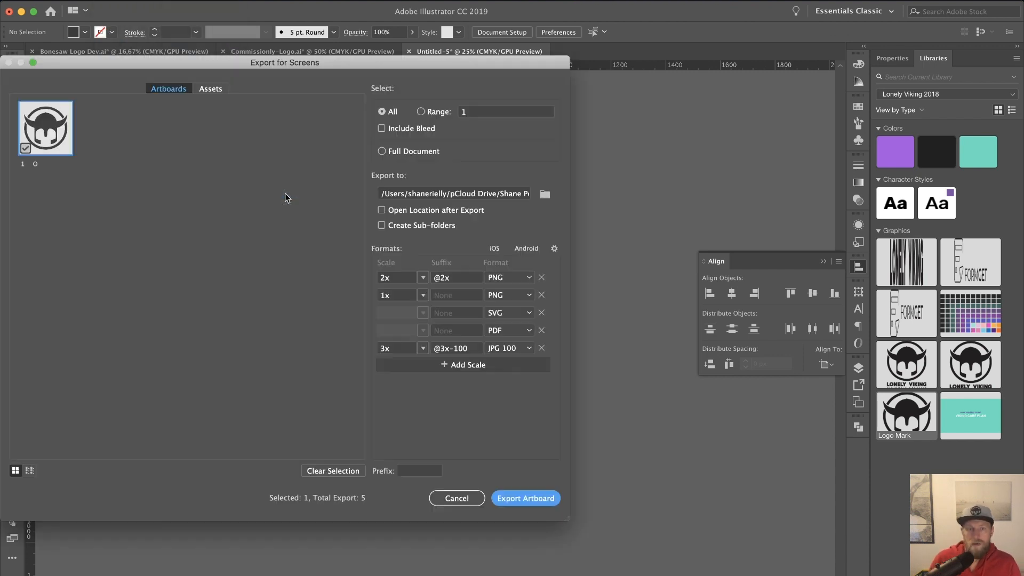
pyautogui.click(512, 193)
pyautogui.click(543, 196)
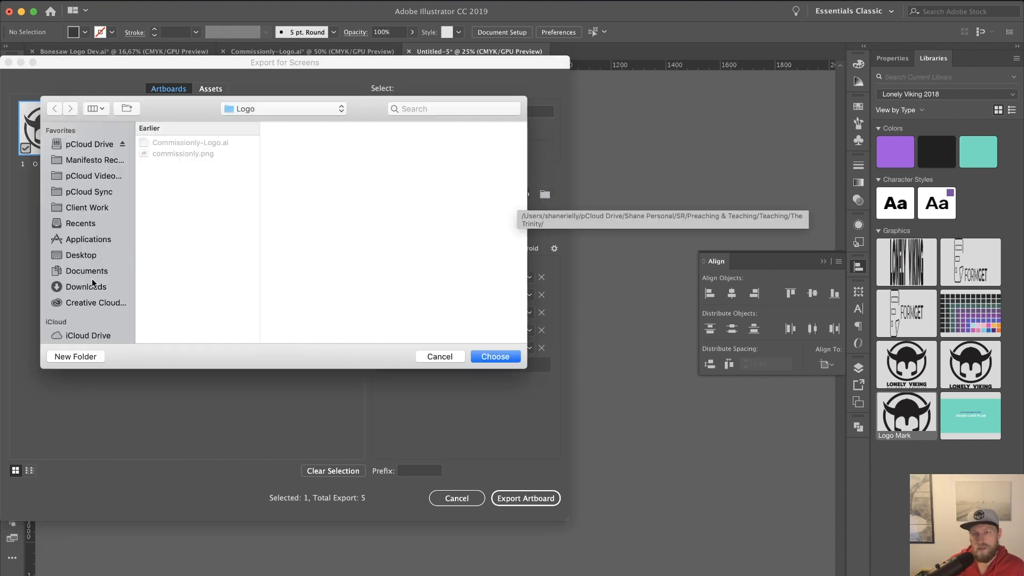
pyautogui.click(91, 288)
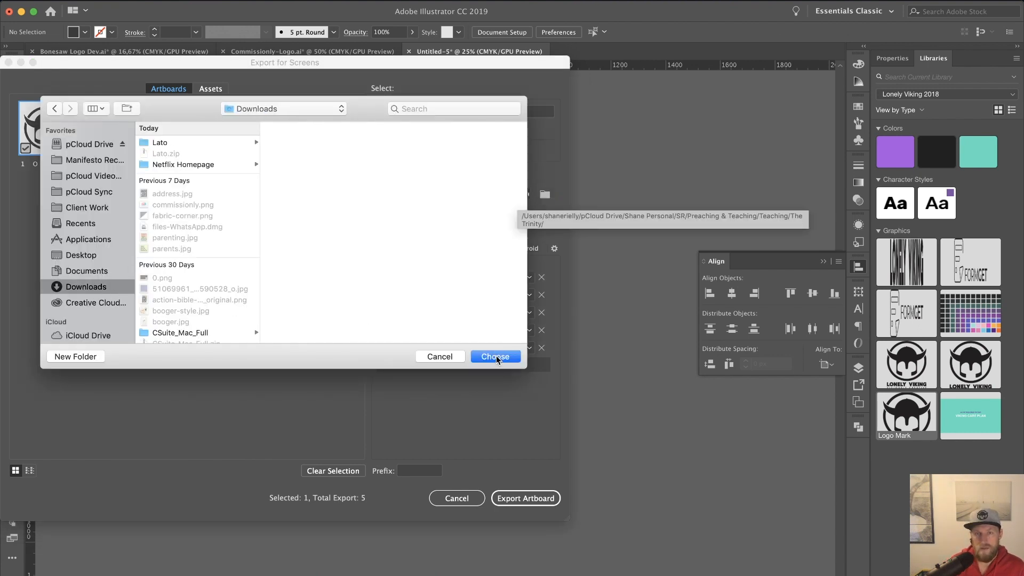
pyautogui.click(496, 358)
pyautogui.click(535, 498)
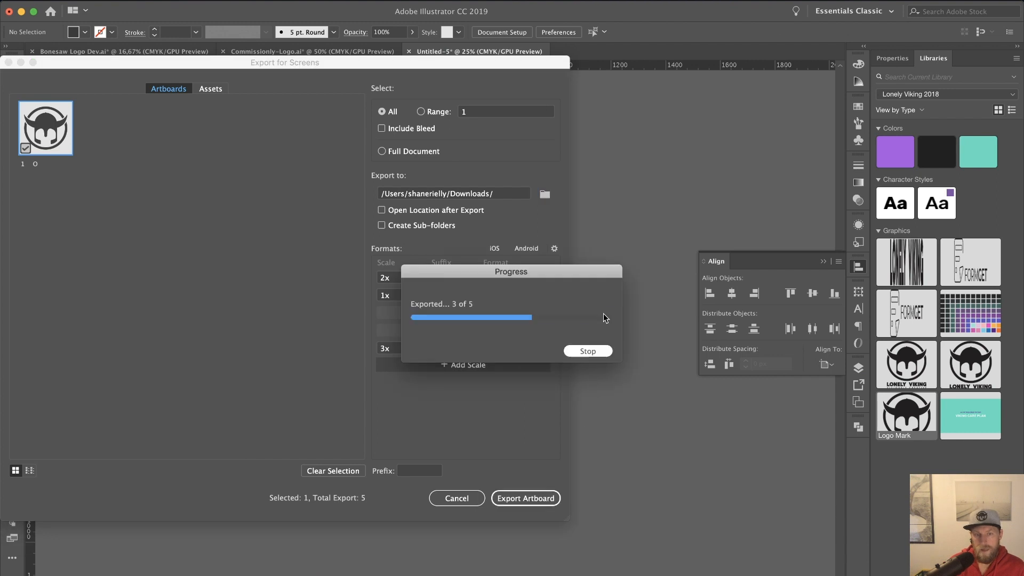
pyautogui.press('super+Tab')
pyautogui.press('super+Tab')
pyautogui.press('super+Tab')
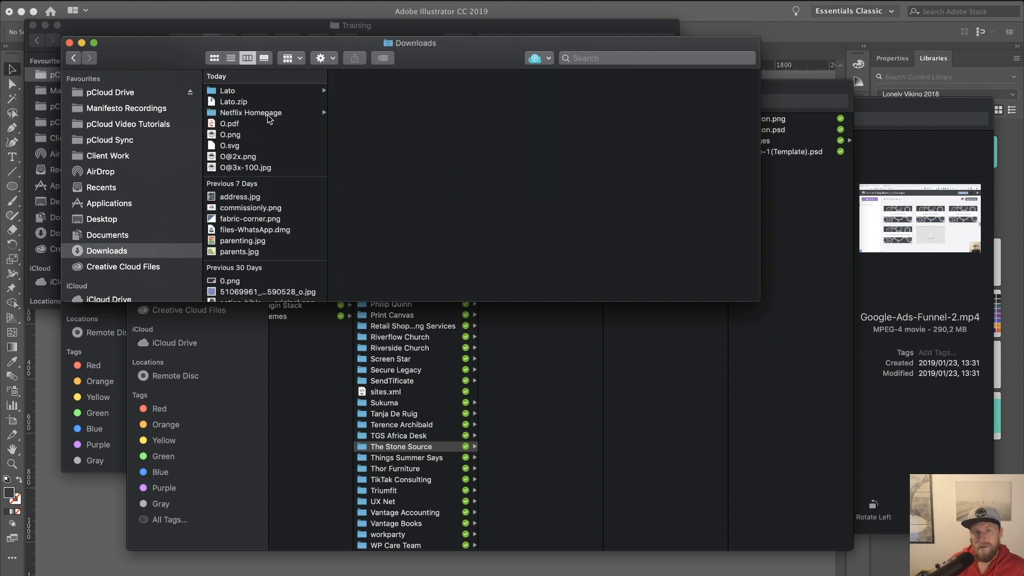
pyautogui.click(241, 123)
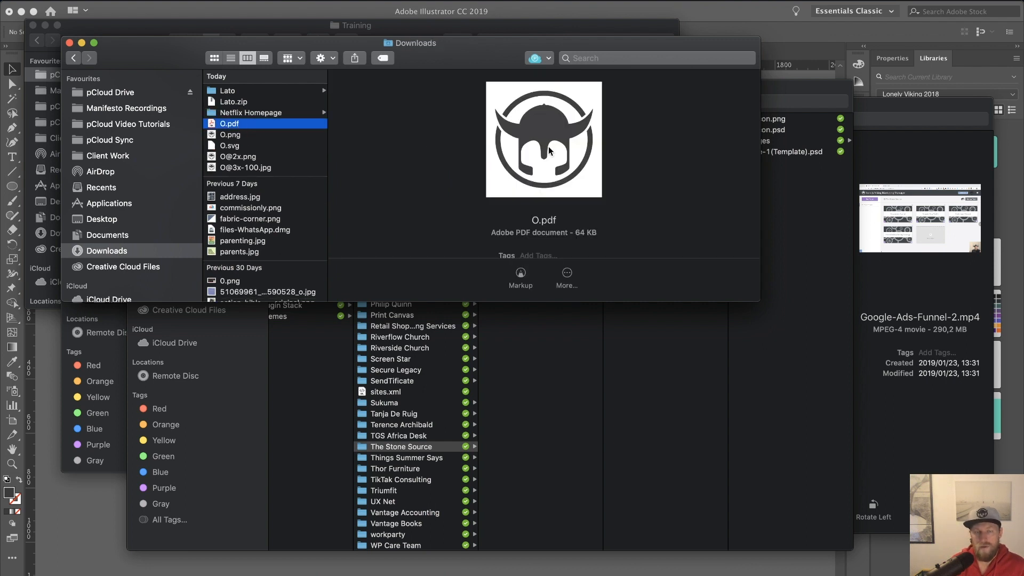
pyautogui.press('space')
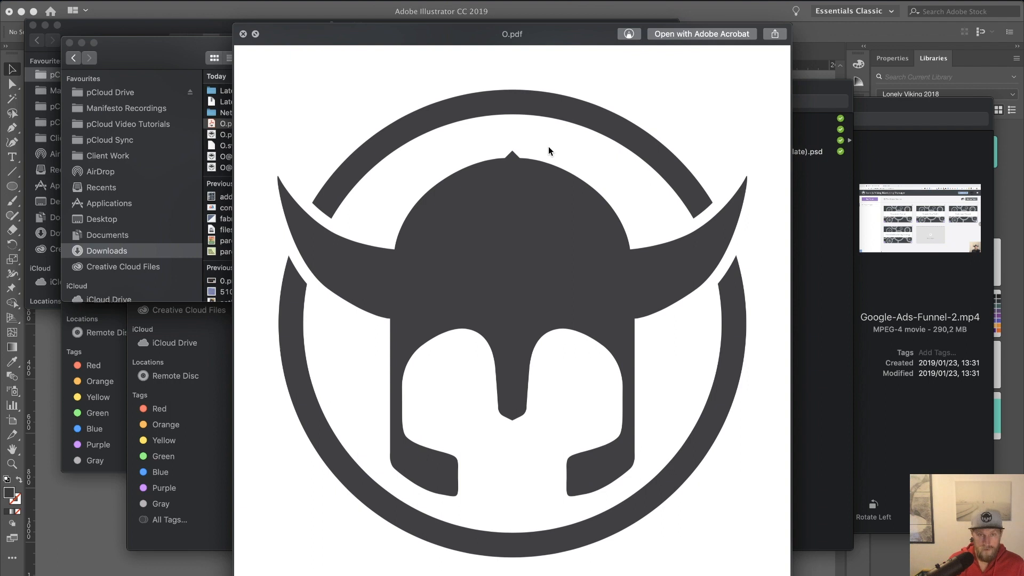
pyautogui.press('Down')
pyautogui.press('Down')
pyautogui.press('Down')
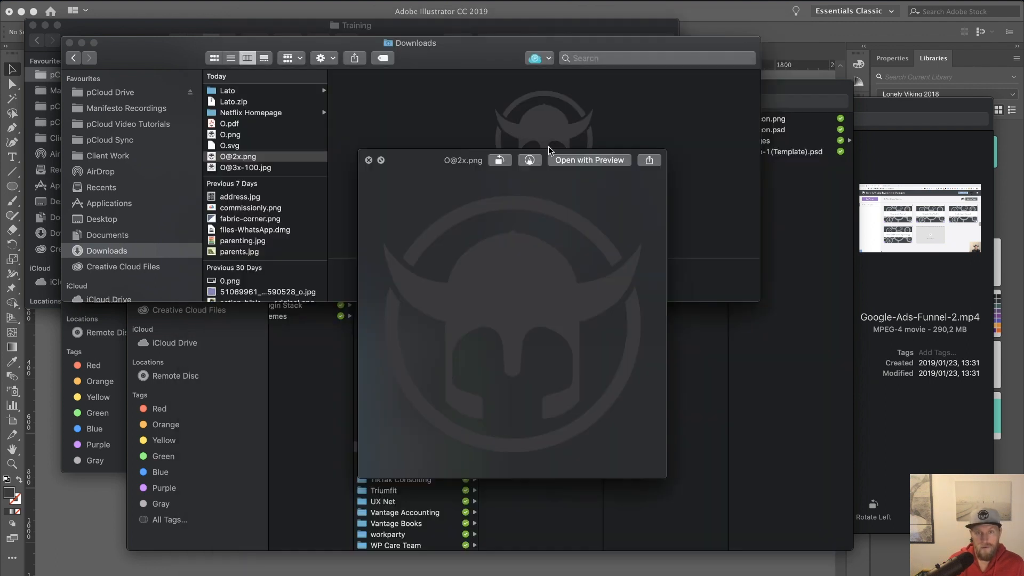
pyautogui.press('Down')
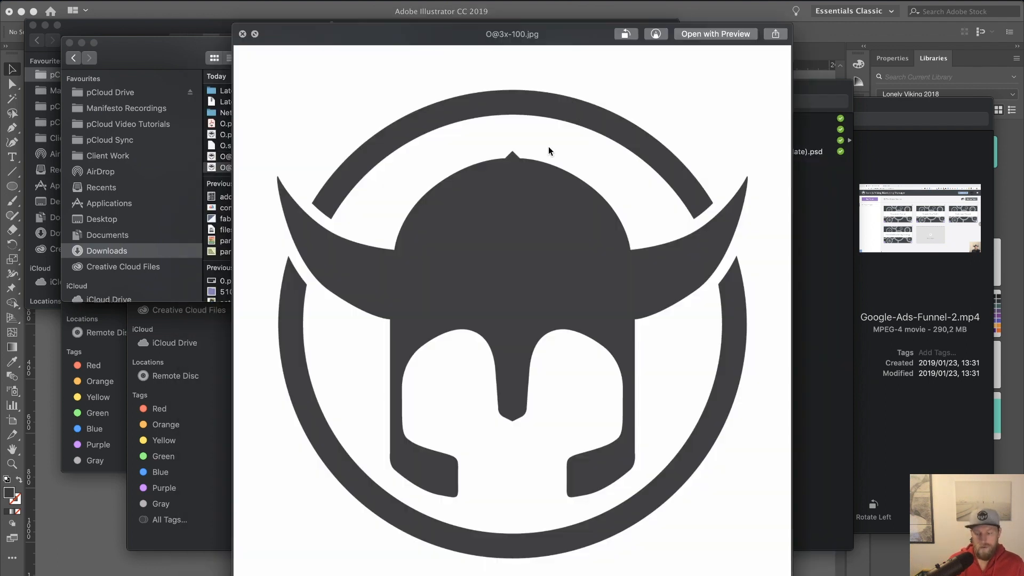
pyautogui.press('space')
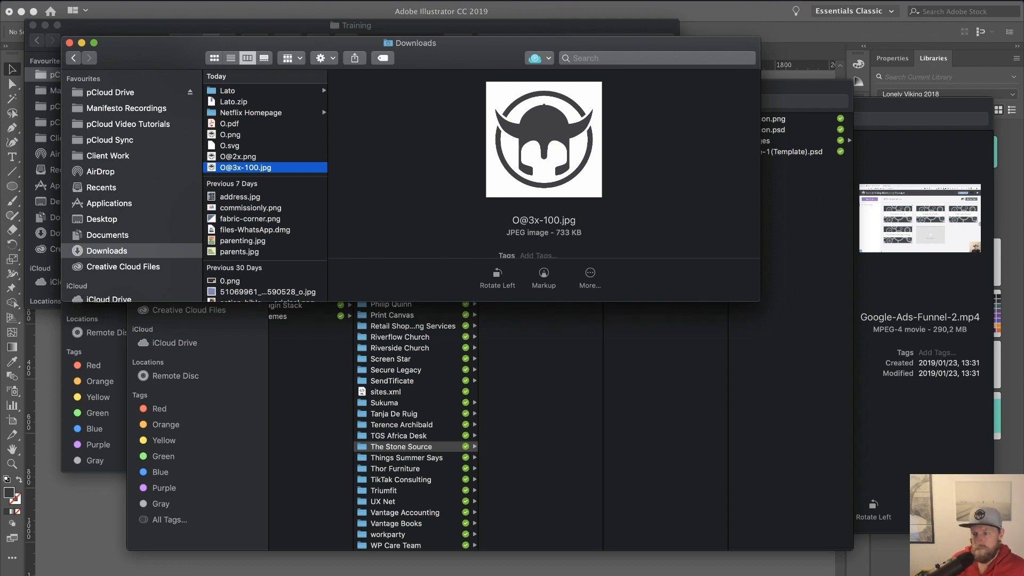
pyautogui.press('super+Tab')
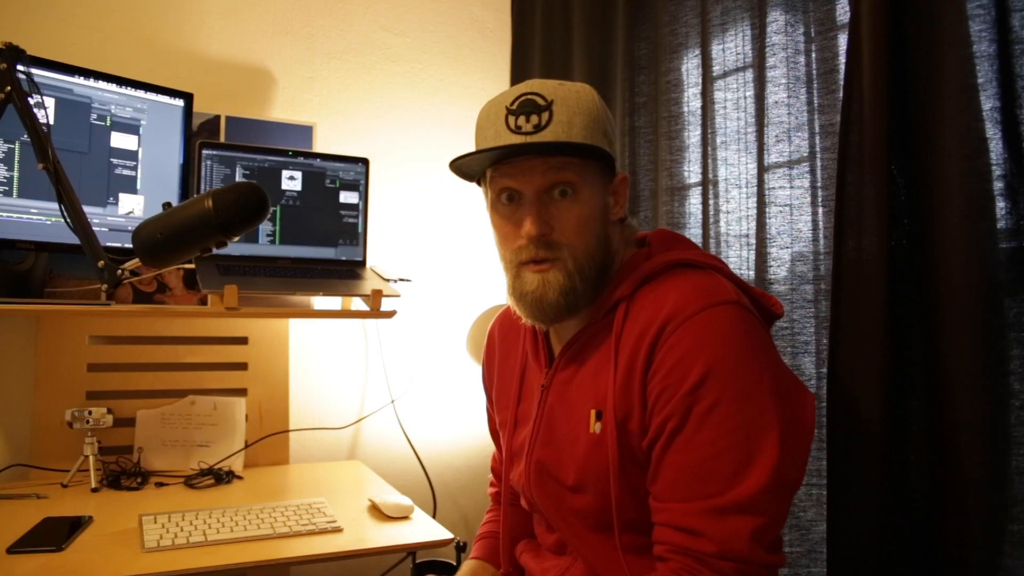